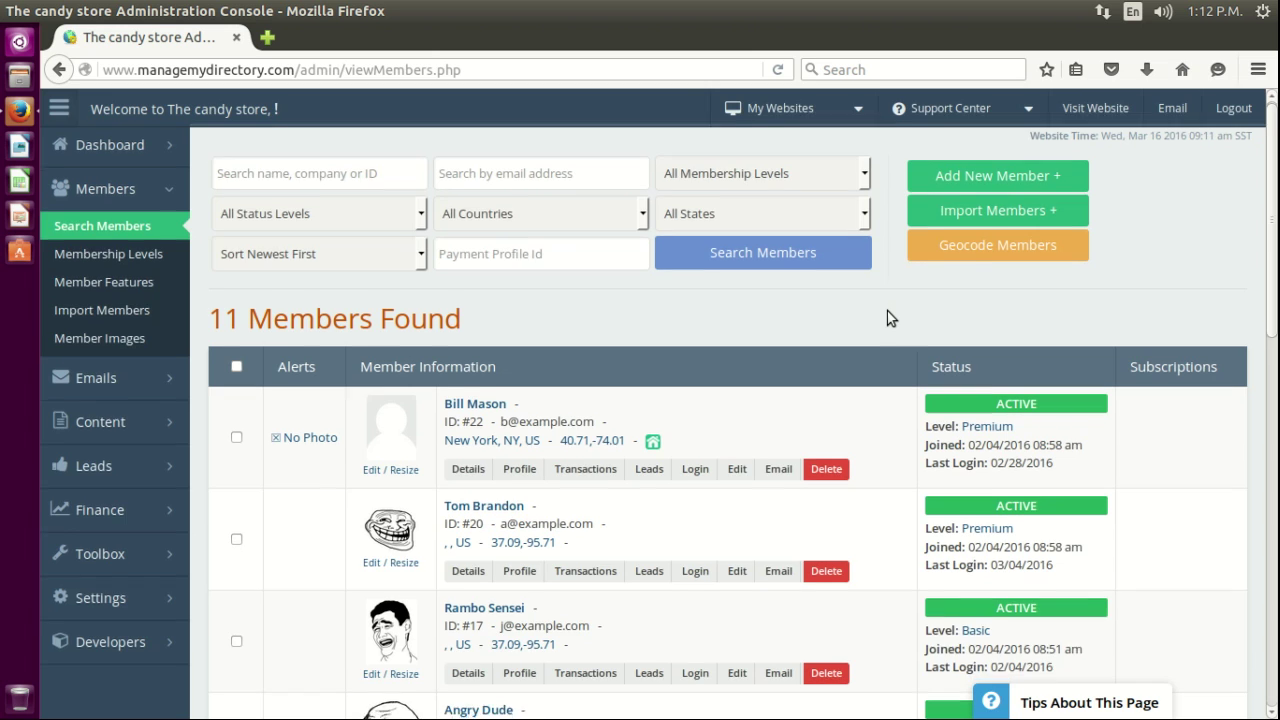
# - Open Membership Levels and review the Premium, Featured and Basic levels with their prices and features
pyautogui.scroll(-2, 887, 318)
pyautogui.scroll(-5, 887, 311)
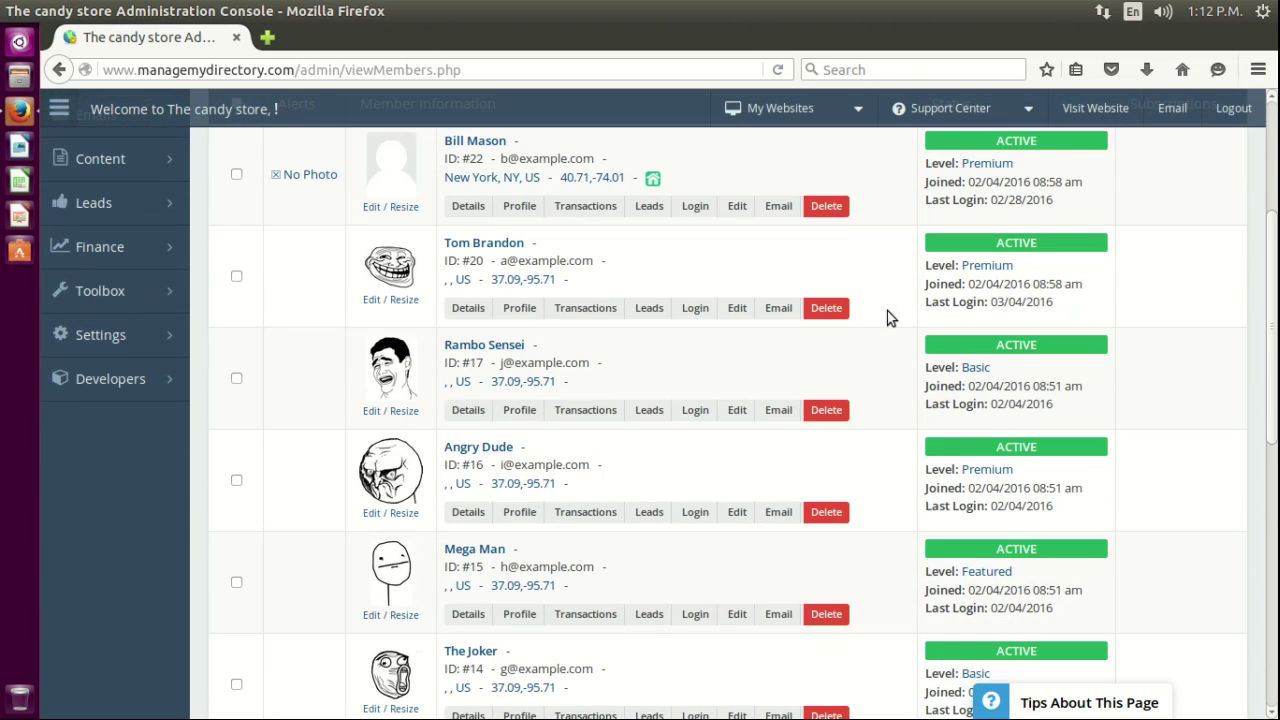
pyautogui.scroll(-1, 906, 347)
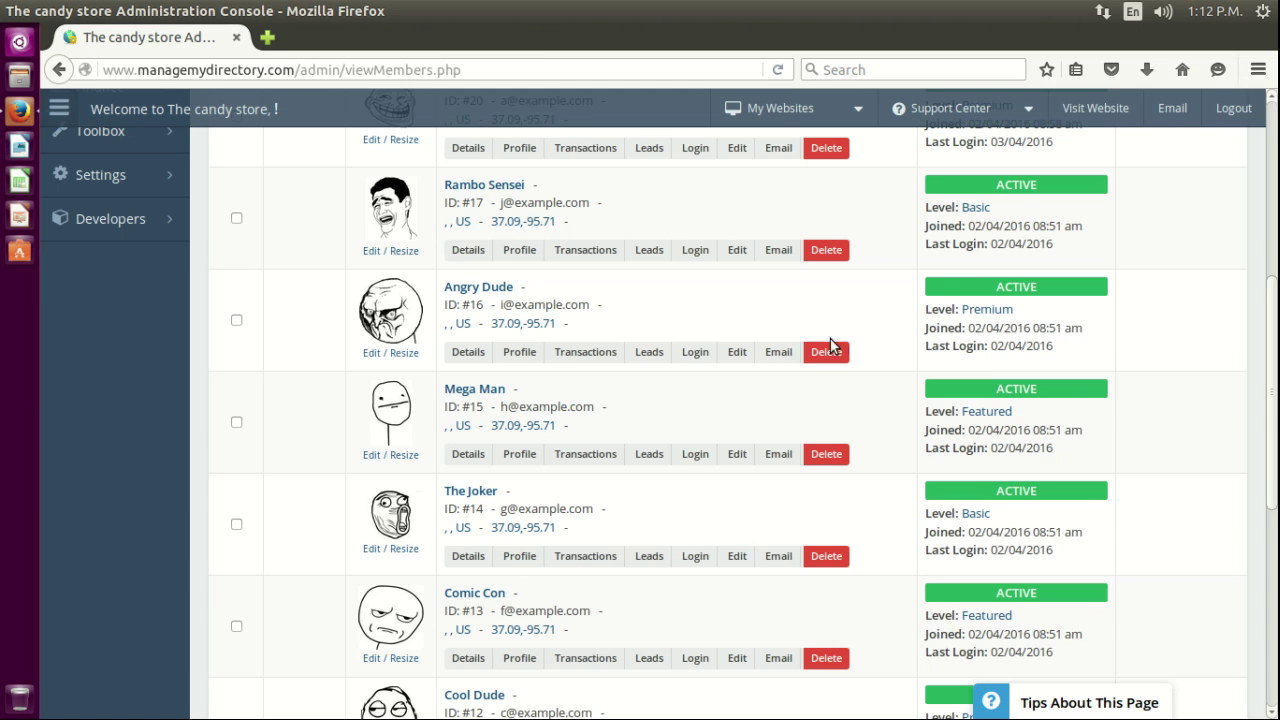
pyautogui.scroll(2, 880, 320)
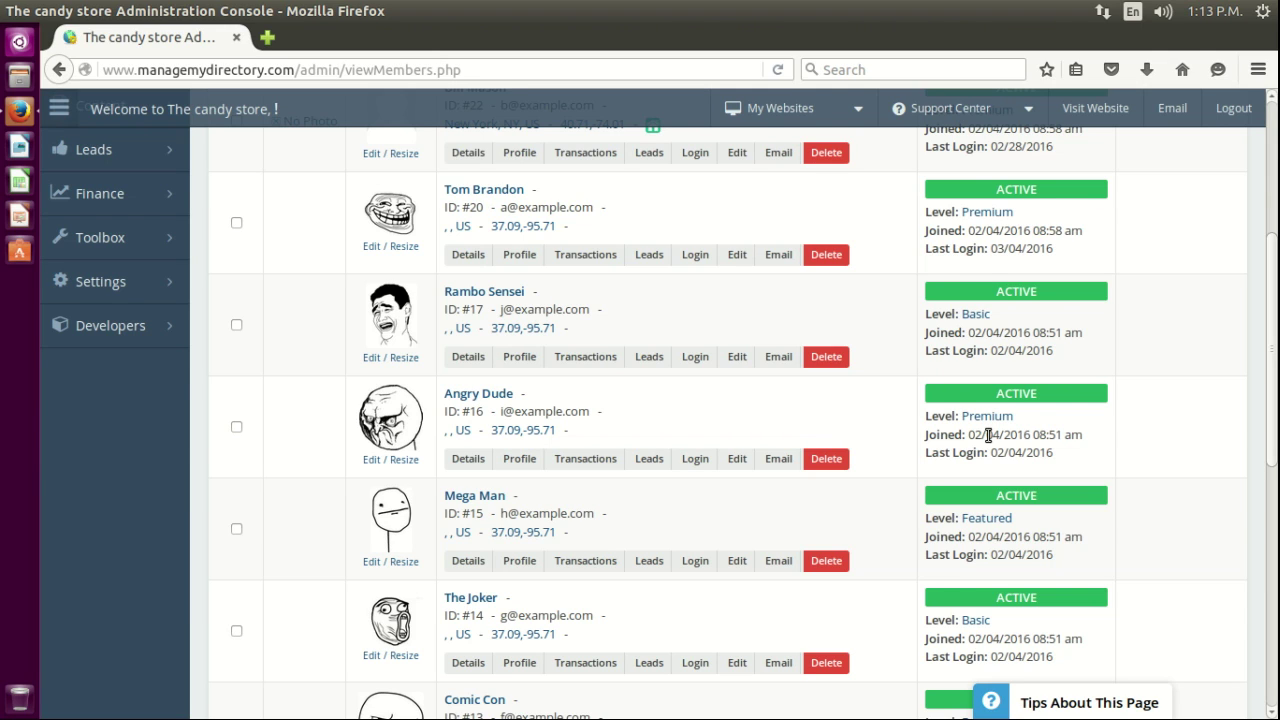
pyautogui.scroll(5, 876, 412)
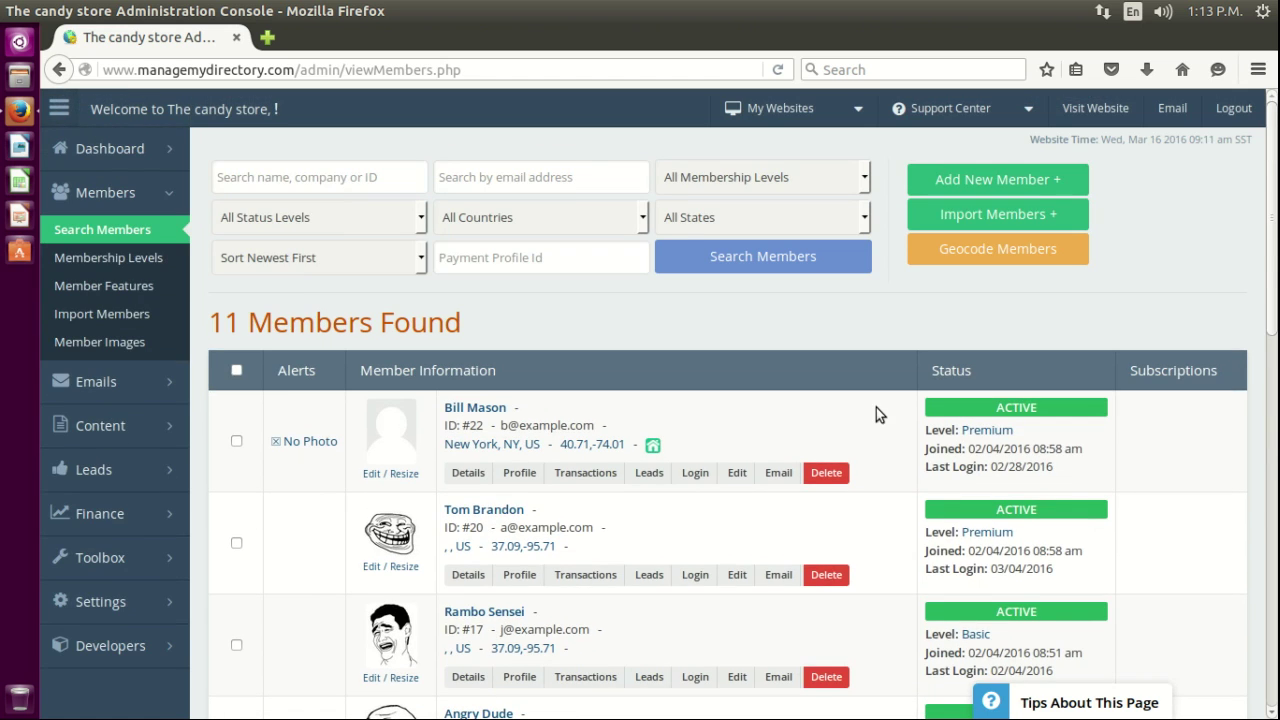
pyautogui.click(124, 262)
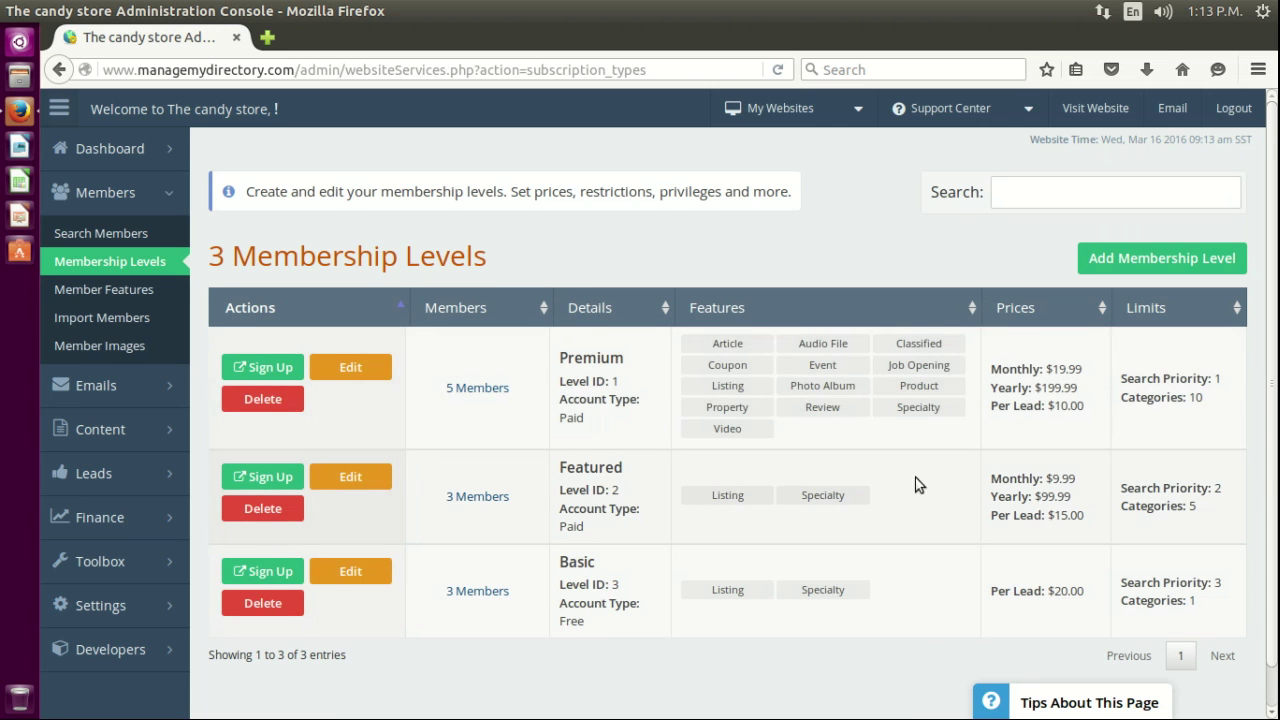
pyautogui.scroll(-1, 919, 505)
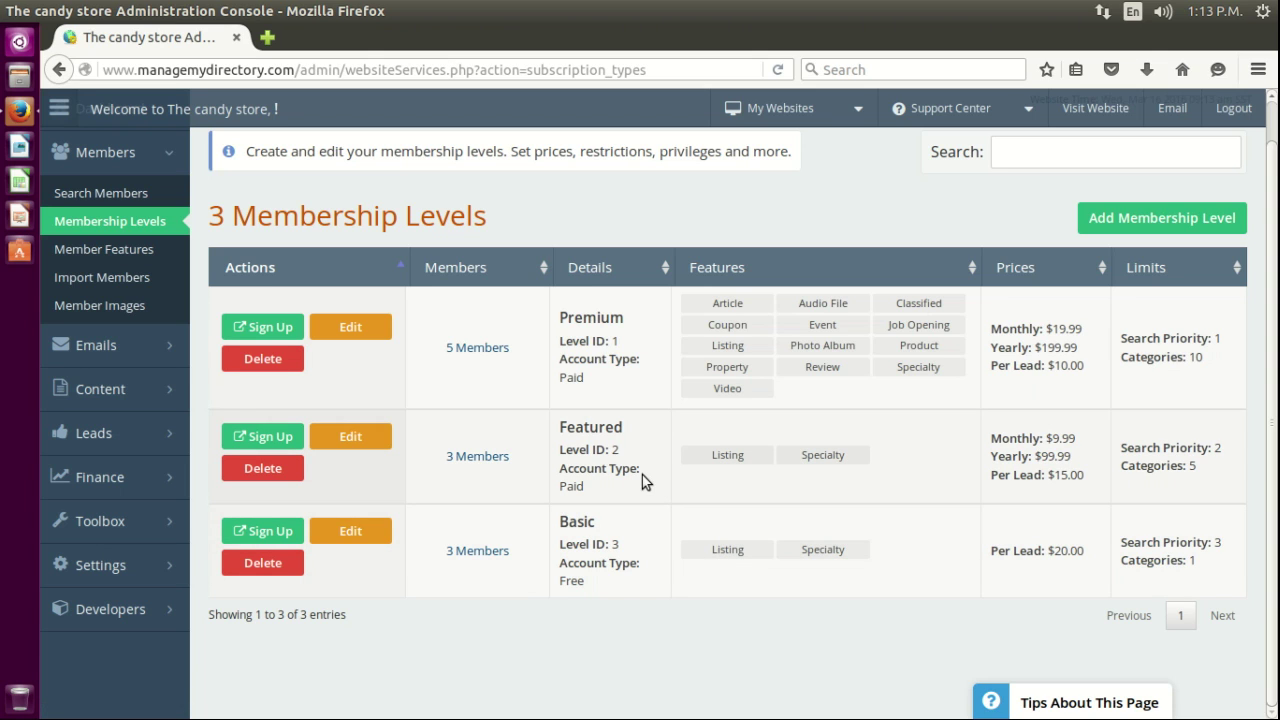
pyautogui.moveTo(566, 427); pyautogui.dragTo(631, 447)
pyautogui.click(631, 447)
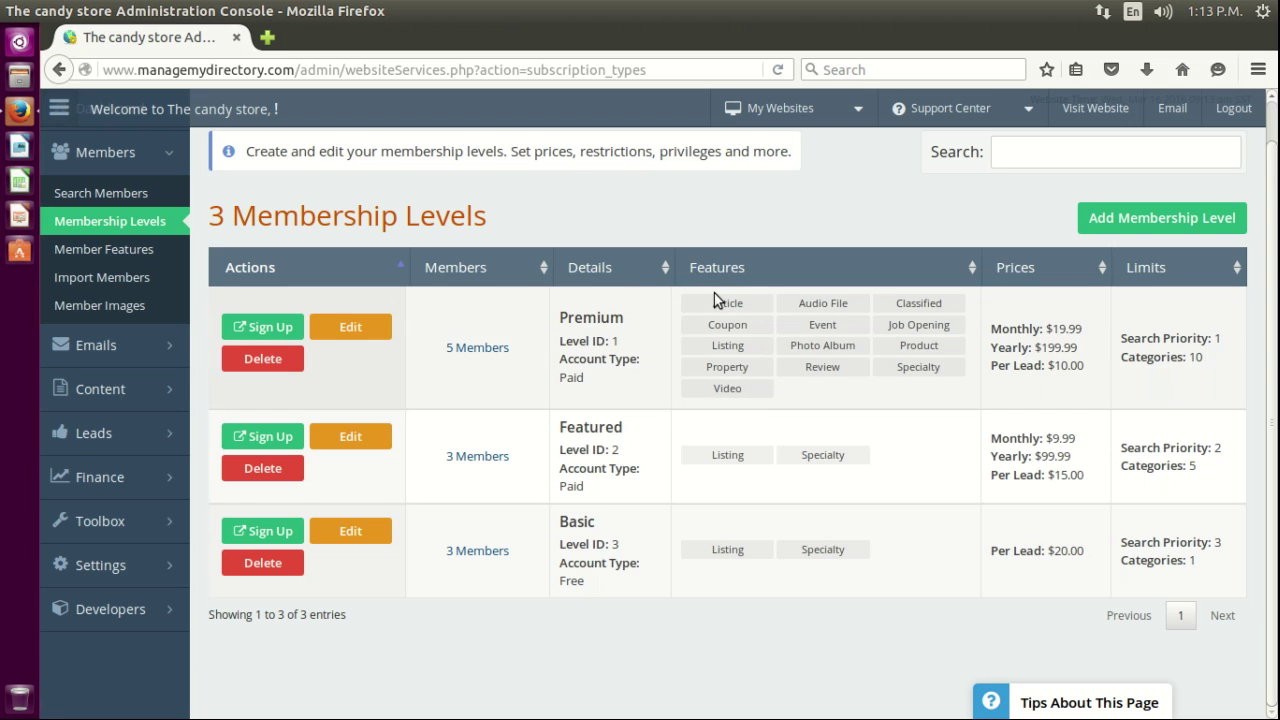
pyautogui.scroll(1, 615, 395)
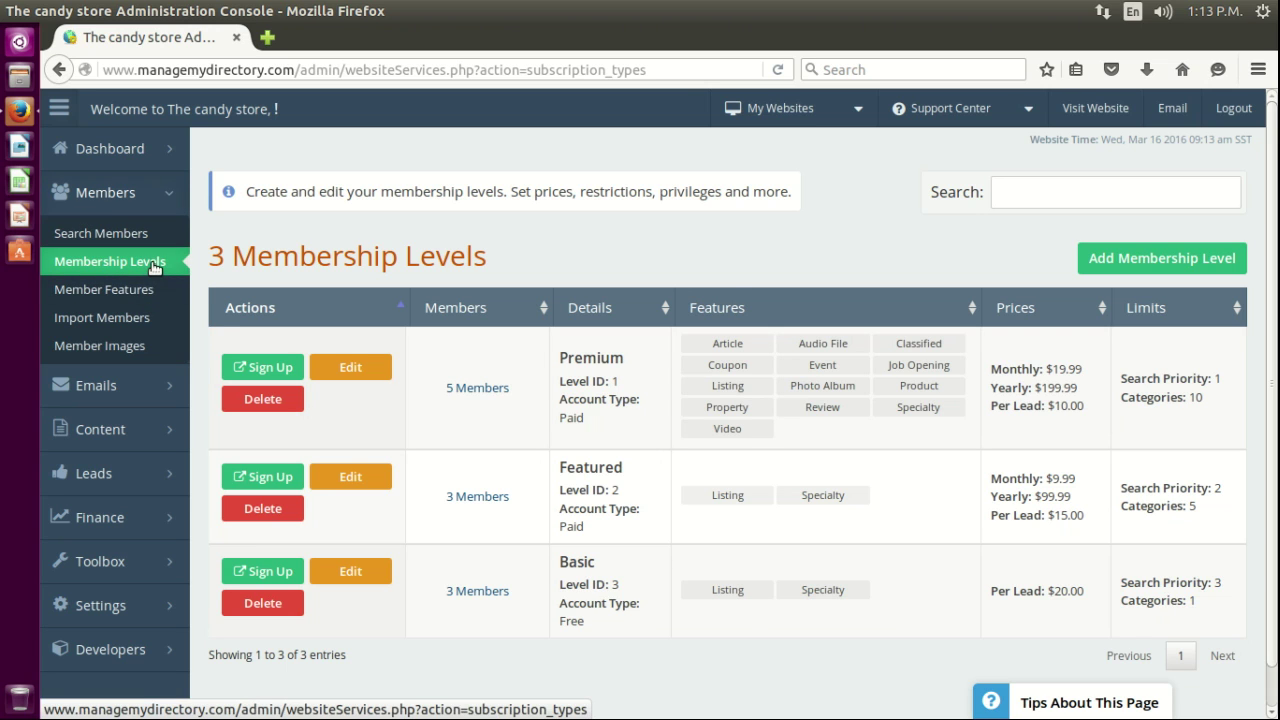
# - Go to the Member Features list and locate the Article feature row #4
pyautogui.click(136, 289)
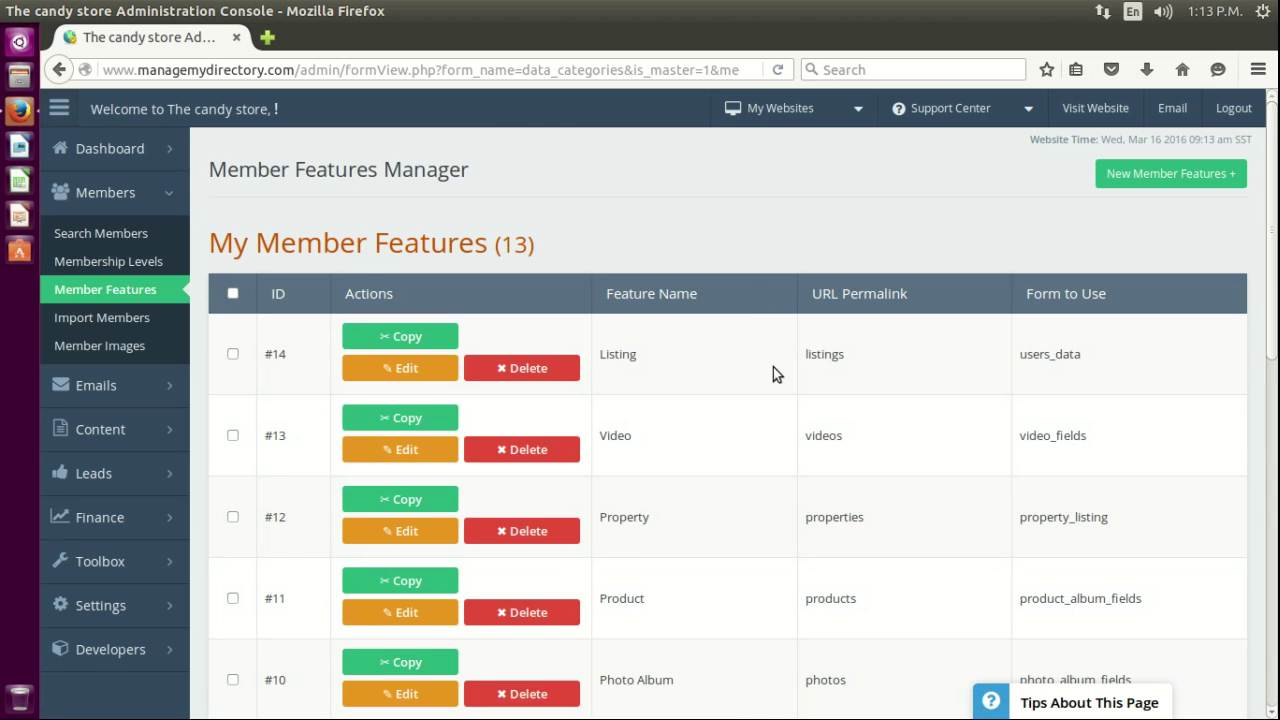
pyautogui.scroll(-10, 771, 371)
pyautogui.scroll(-3, 755, 384)
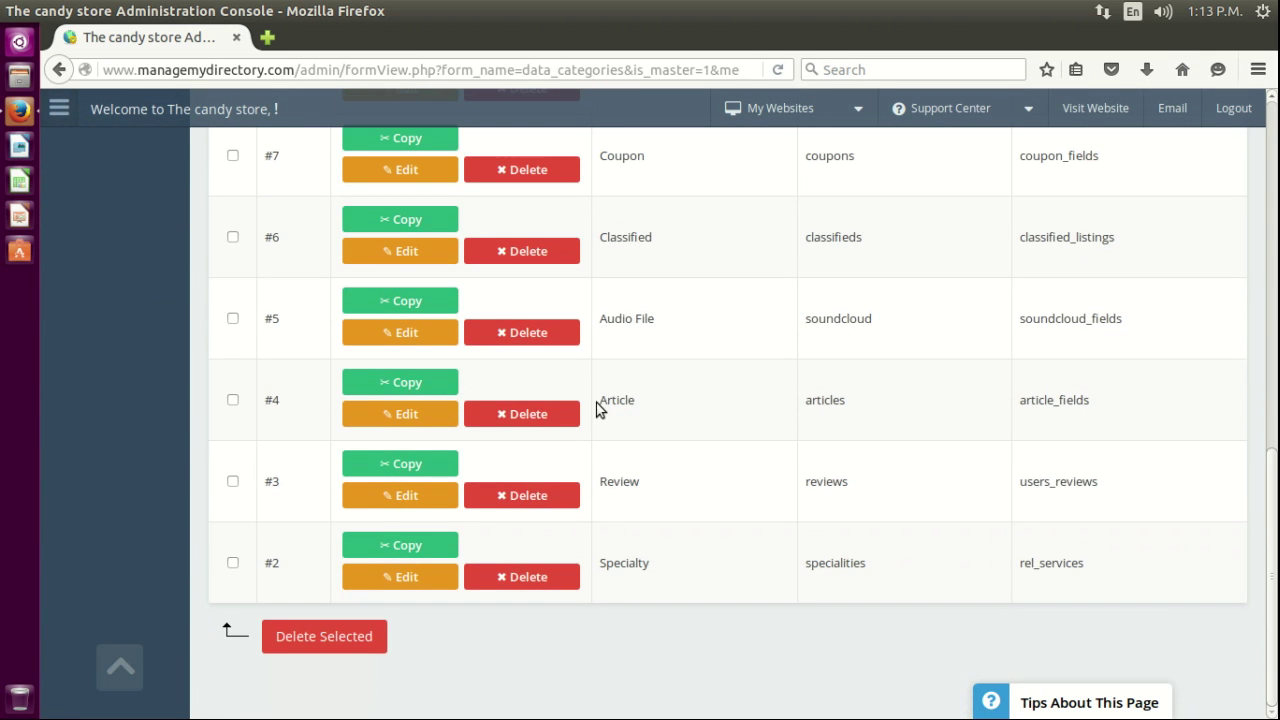
pyautogui.moveTo(598, 404); pyautogui.dragTo(634, 401)
pyautogui.click(666, 403)
pyautogui.doubleClick(624, 400)
pyautogui.click(655, 402)
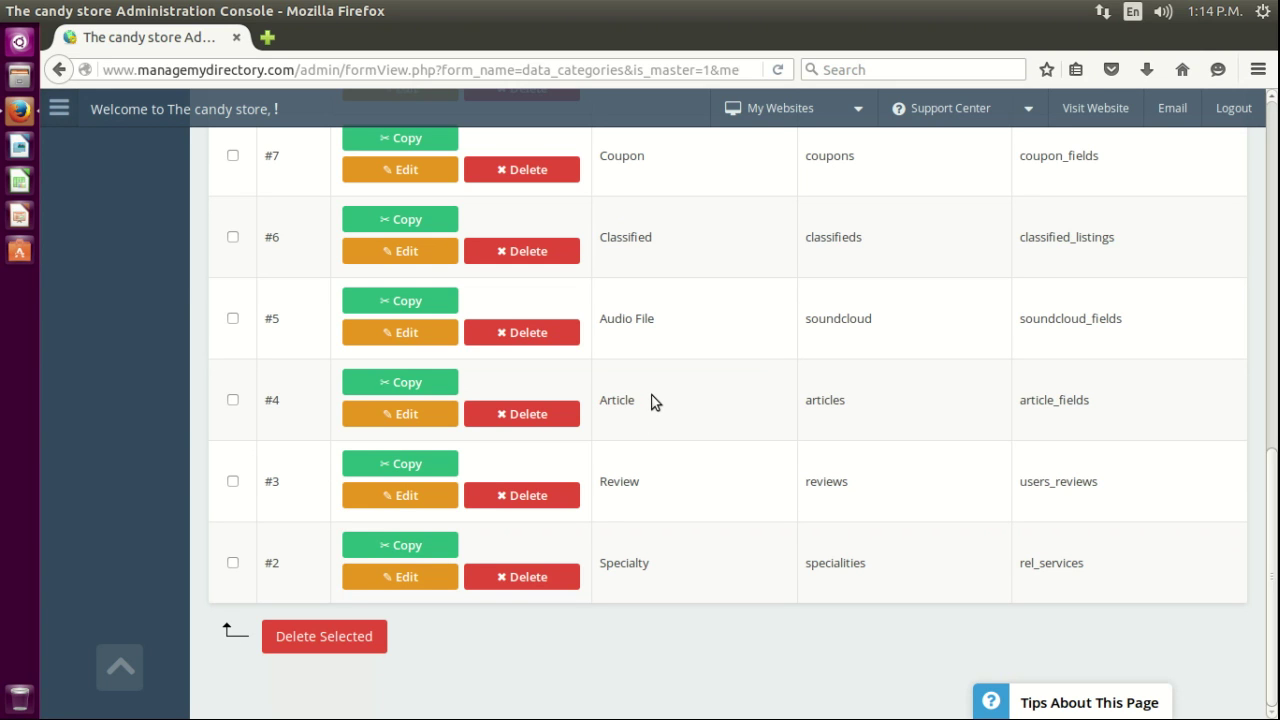
# - Copy the Article feature, creating feature #66 with the articles permalink
pyautogui.click(388, 386)
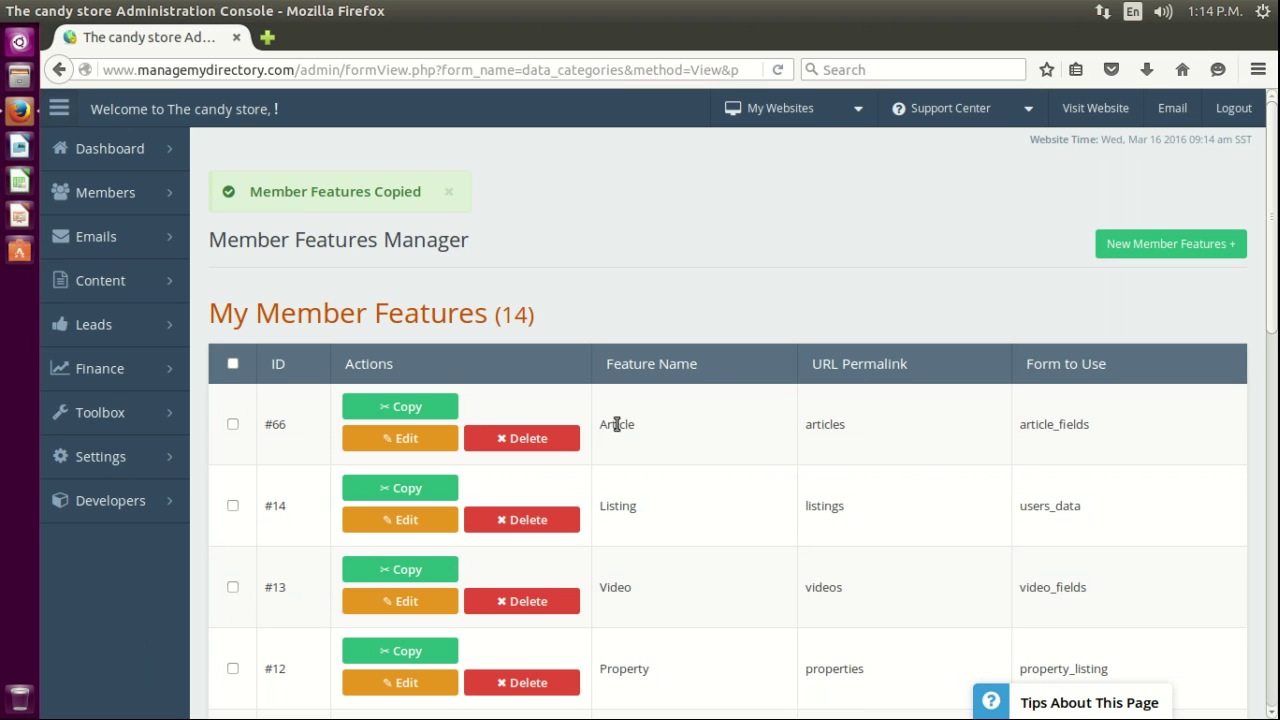
pyautogui.doubleClick(617, 424)
pyautogui.click(651, 429)
pyautogui.scroll(-8, 666, 403)
pyautogui.doubleClick(827, 426)
pyautogui.click(821, 424)
# - Rename feature #66 to 'Super Articles' with permalink 'superarticles' and save it
pyautogui.click(420, 441)
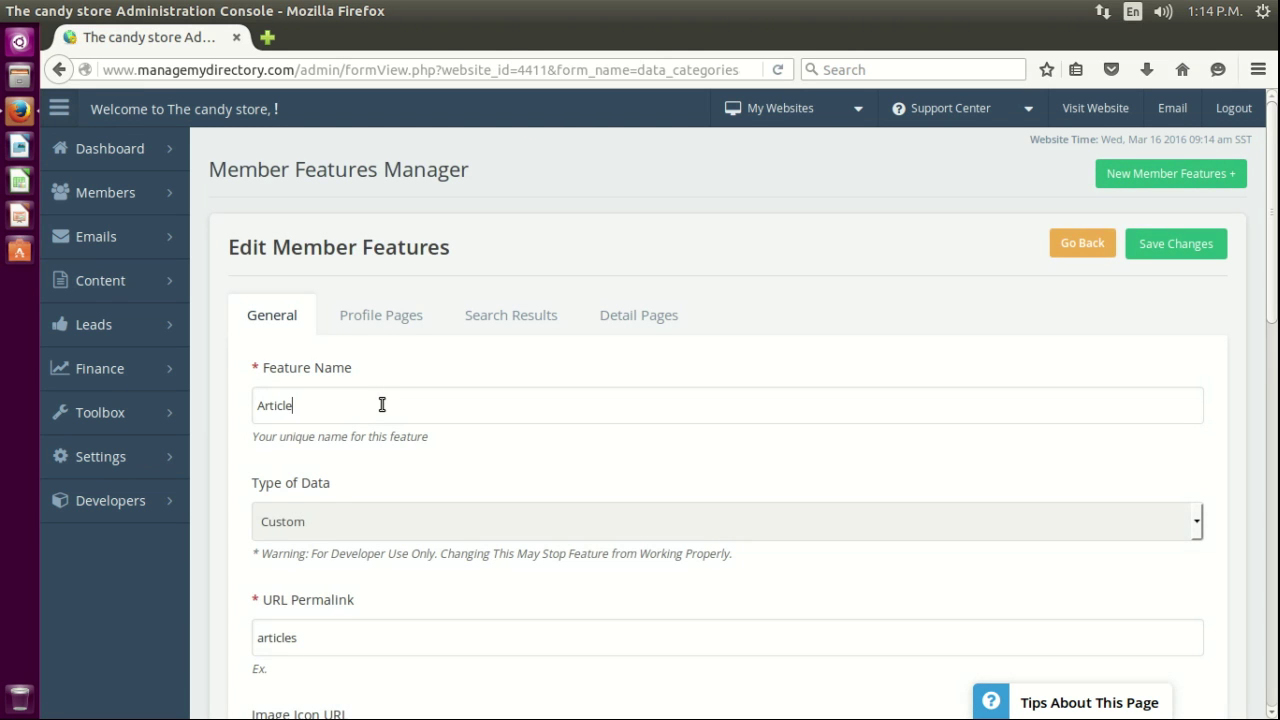
pyautogui.write('Super')
pyautogui.scroll(-5, 382, 404)
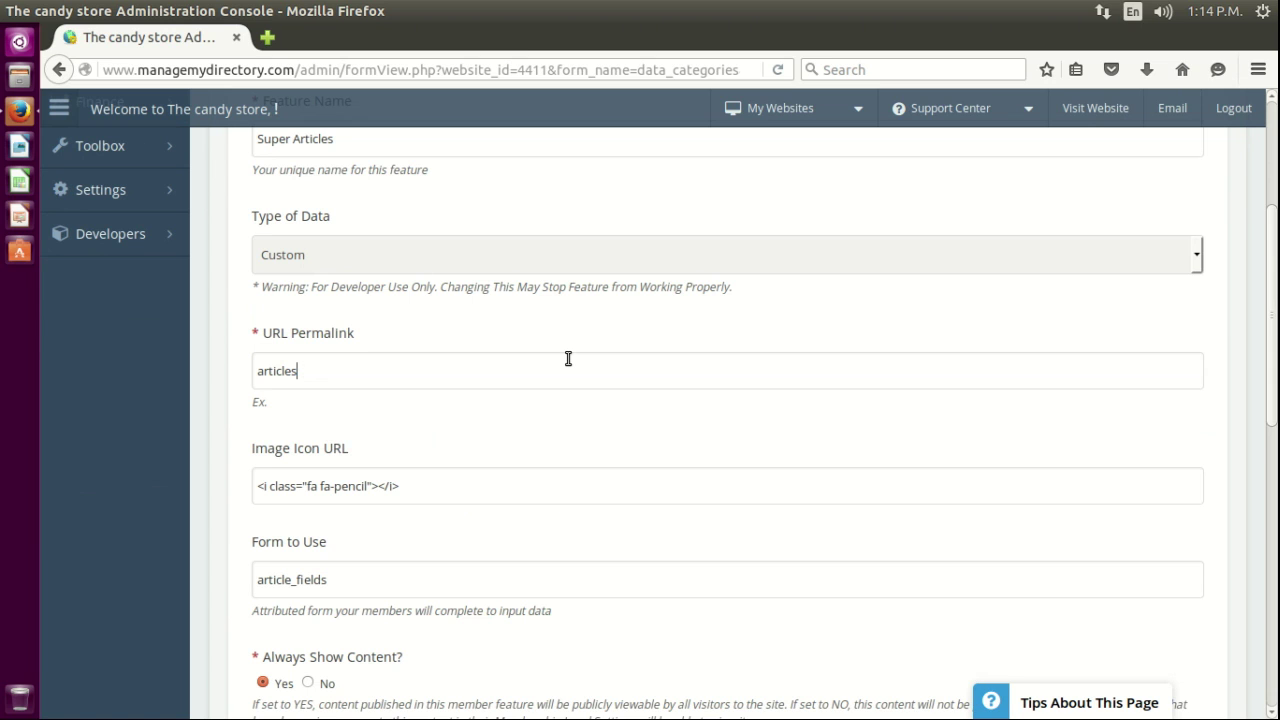
pyautogui.write('super')
pyautogui.scroll(-15, 226, 397)
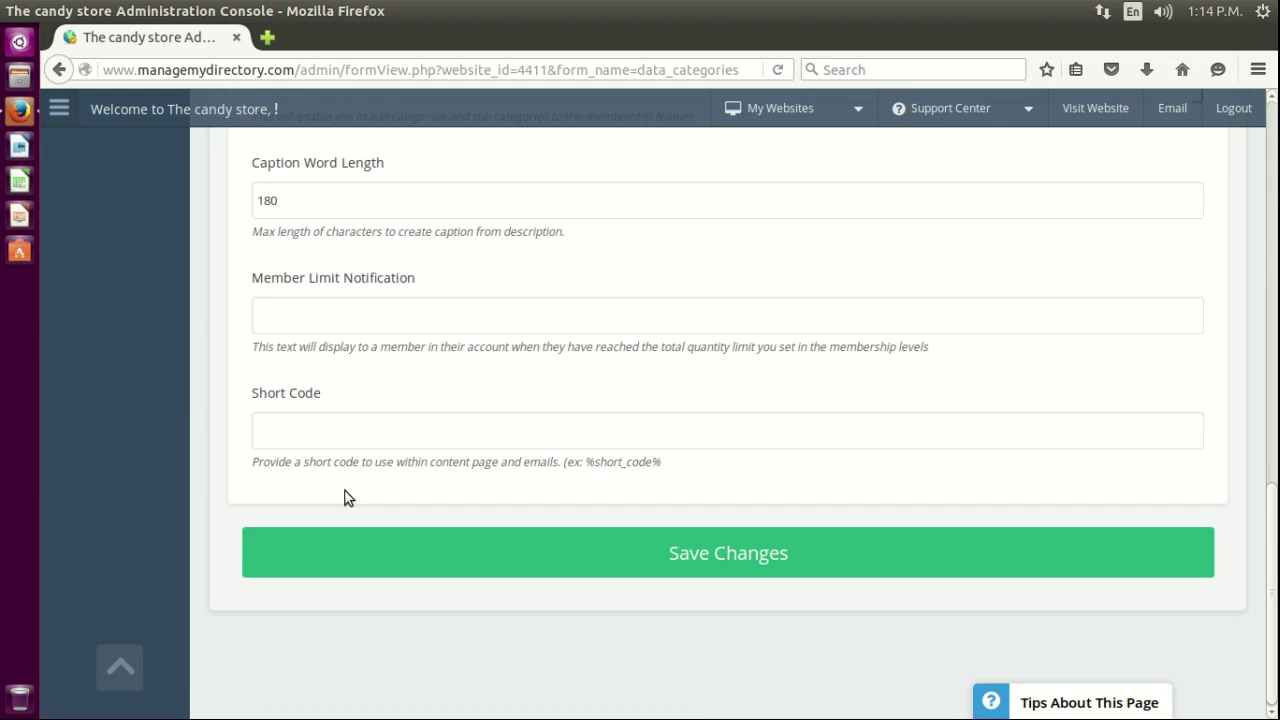
pyautogui.click(714, 560)
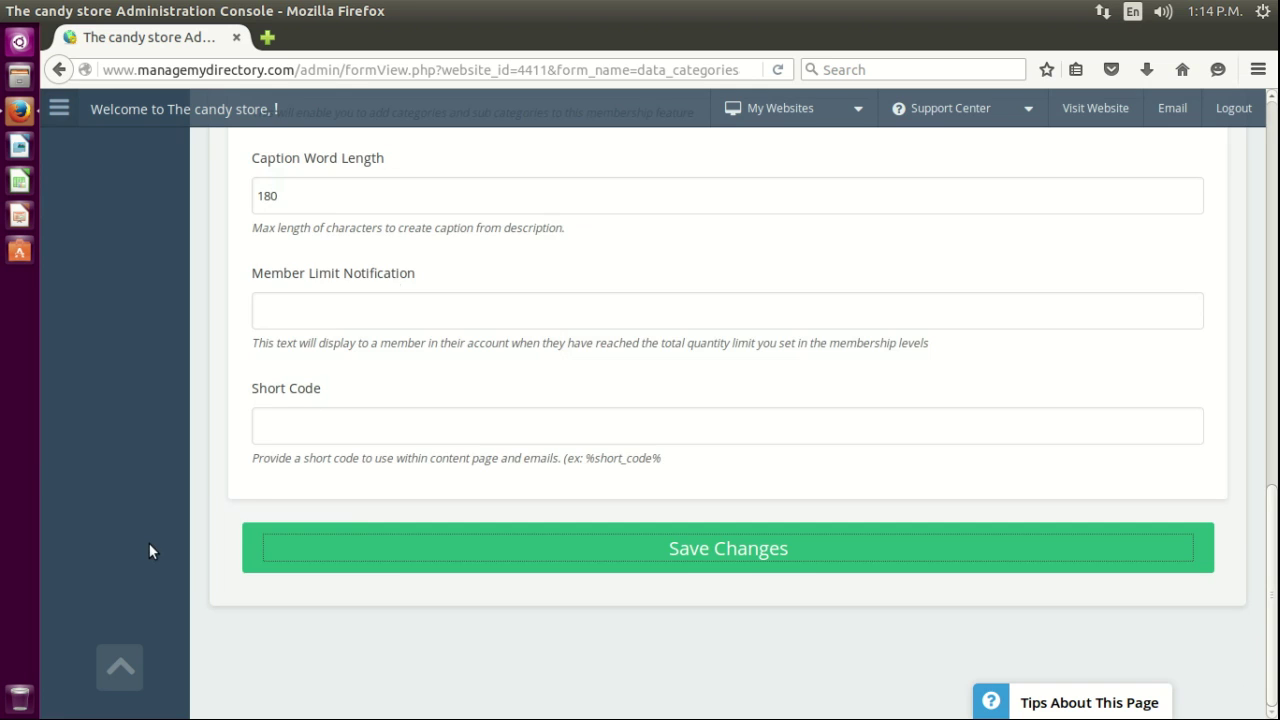
# - Return to the member features list and confirm Super Articles with permalink superarticles
pyautogui.scroll(15, 149, 551)
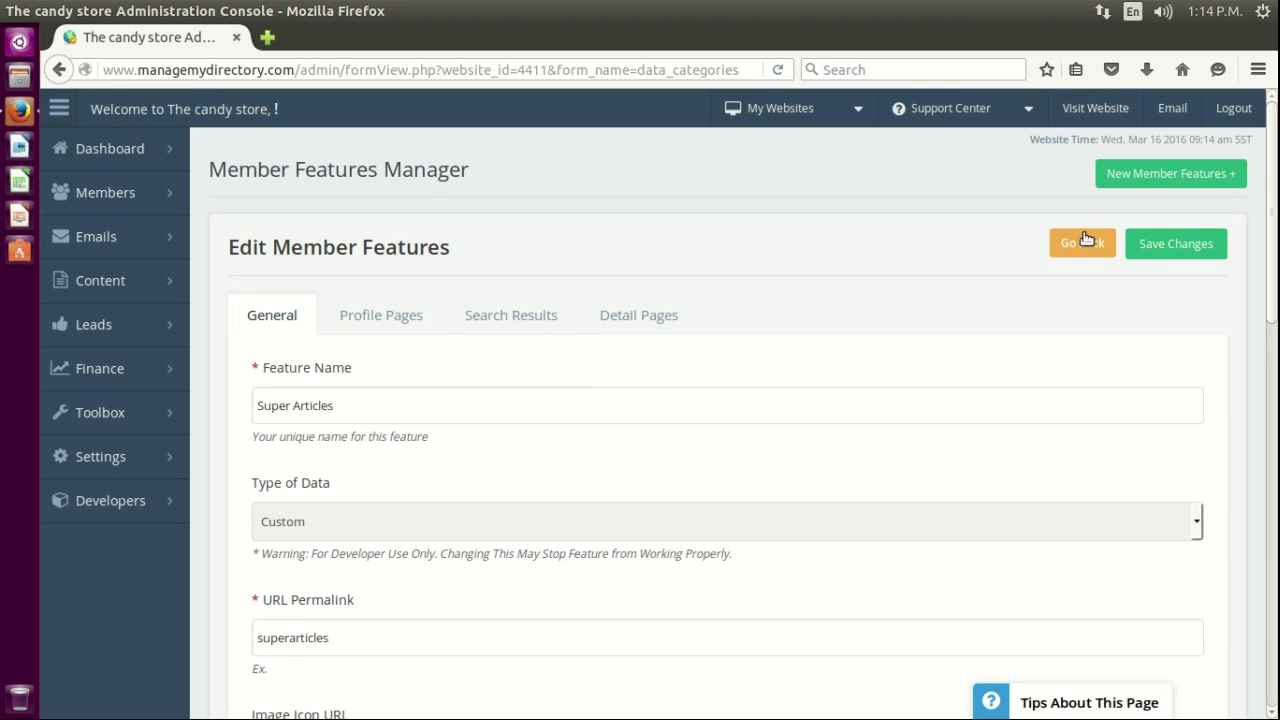
pyautogui.click(1084, 242)
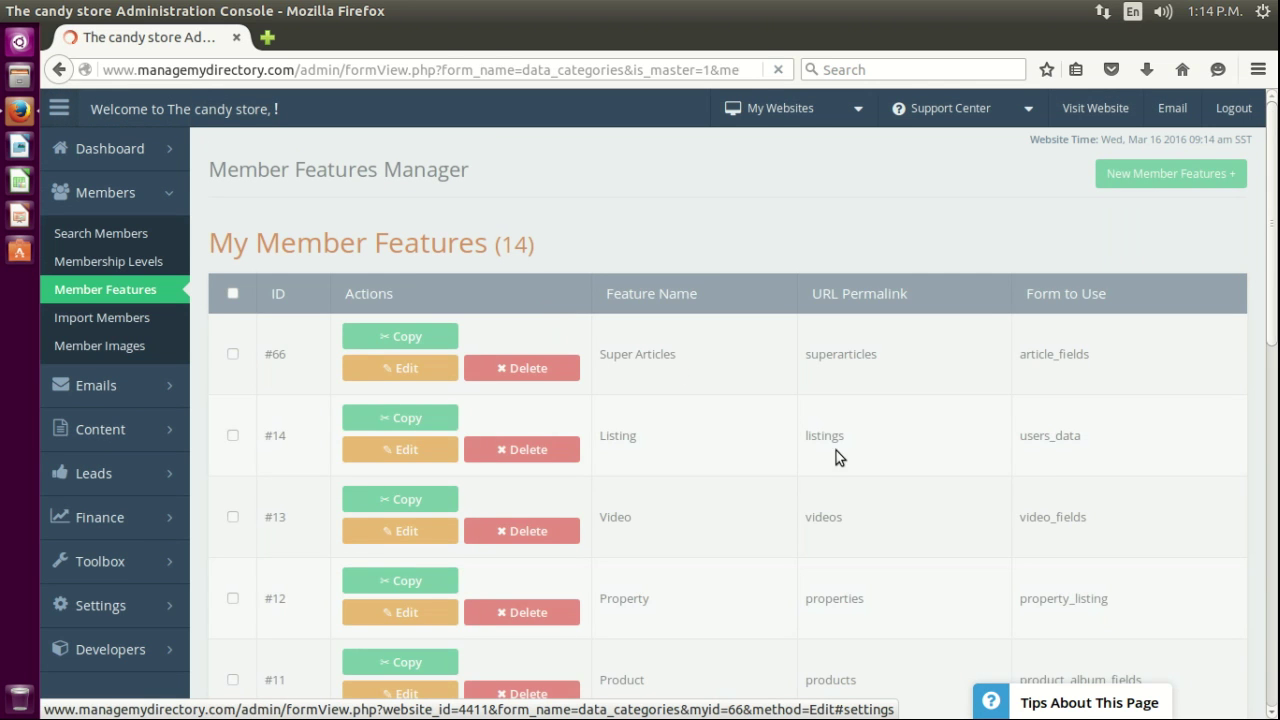
pyautogui.moveTo(600, 358); pyautogui.dragTo(709, 363)
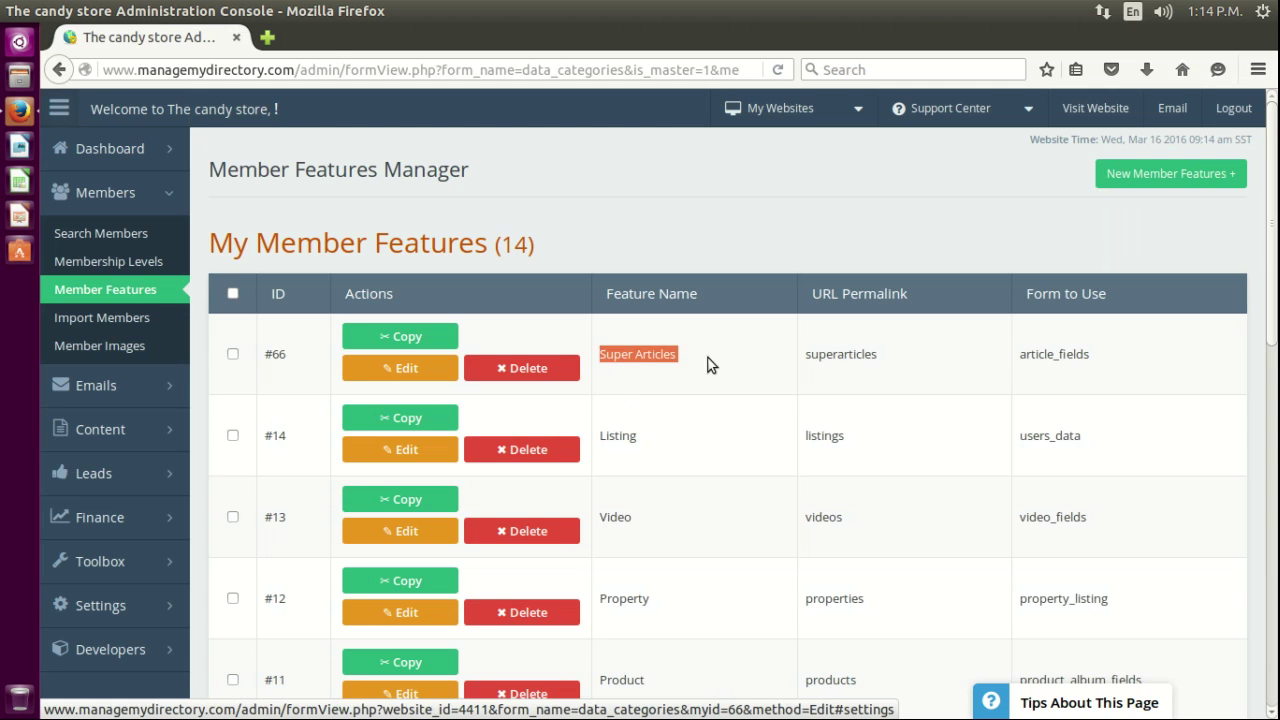
pyautogui.doubleClick(830, 356)
pyautogui.click(846, 356)
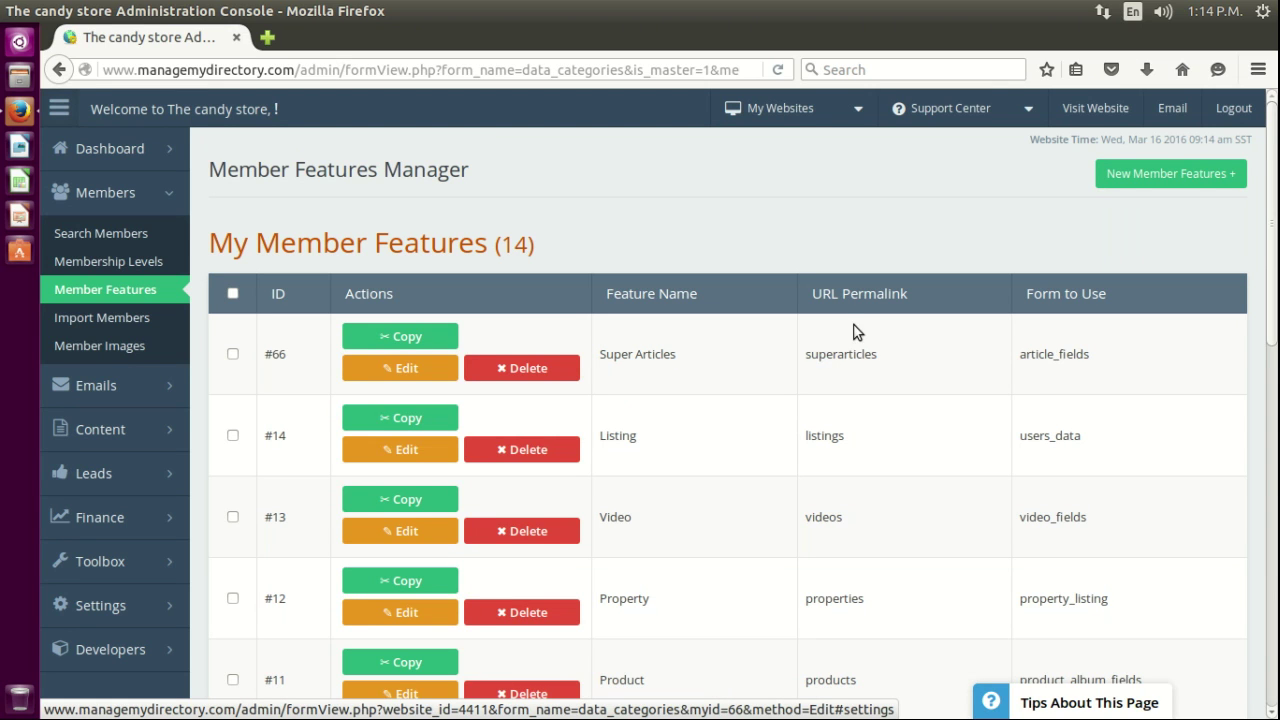
# - Open the Featured membership level's settings from Membership Levels
pyautogui.click(113, 262)
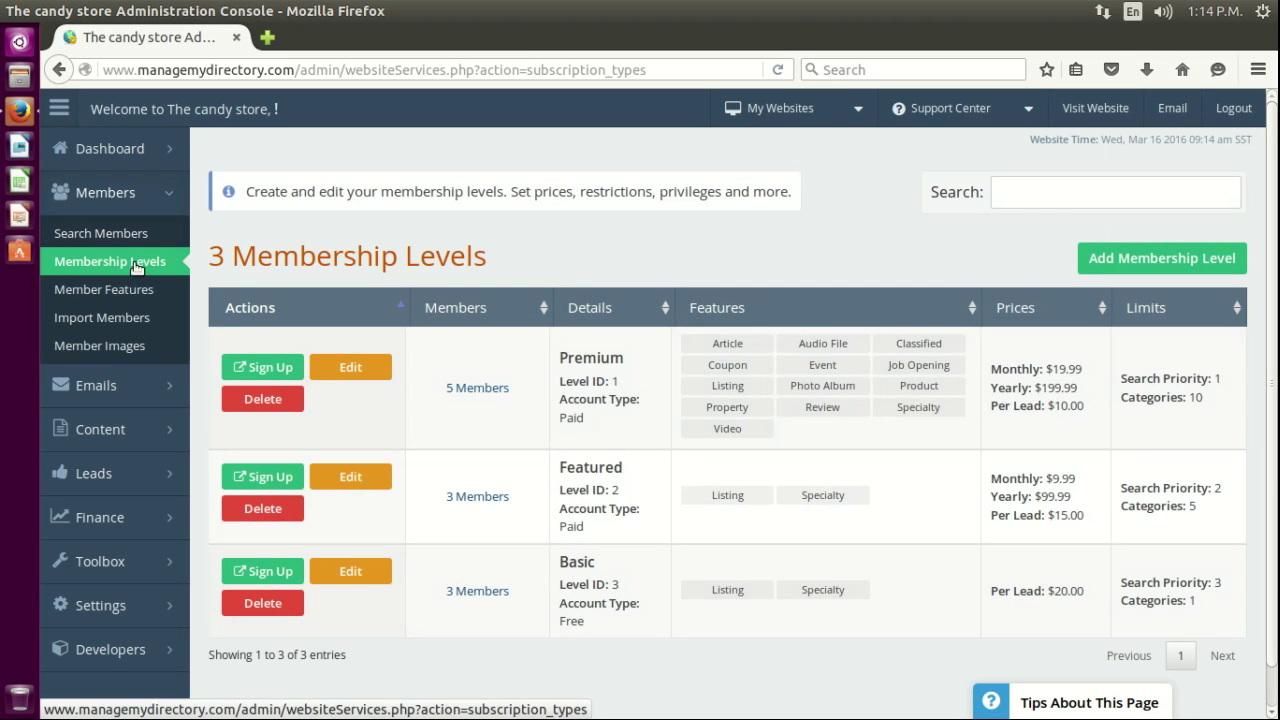
pyautogui.doubleClick(572, 466)
pyautogui.click(584, 490)
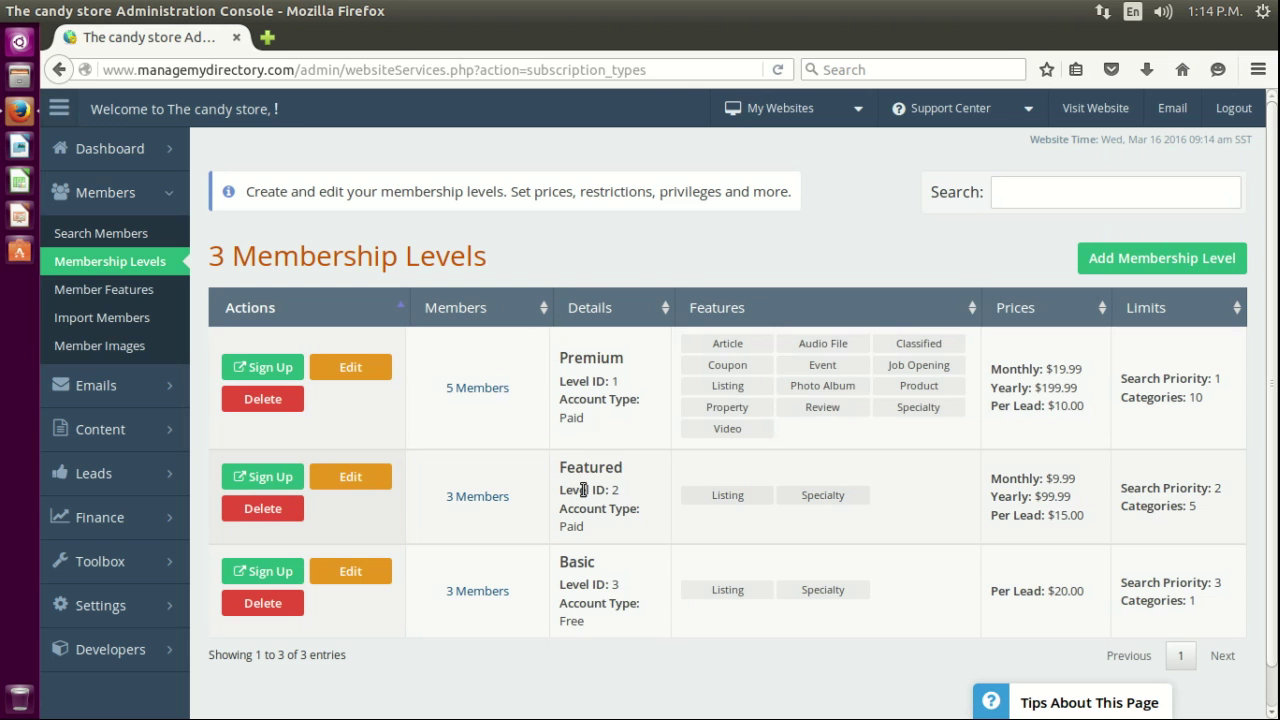
pyautogui.click(351, 475)
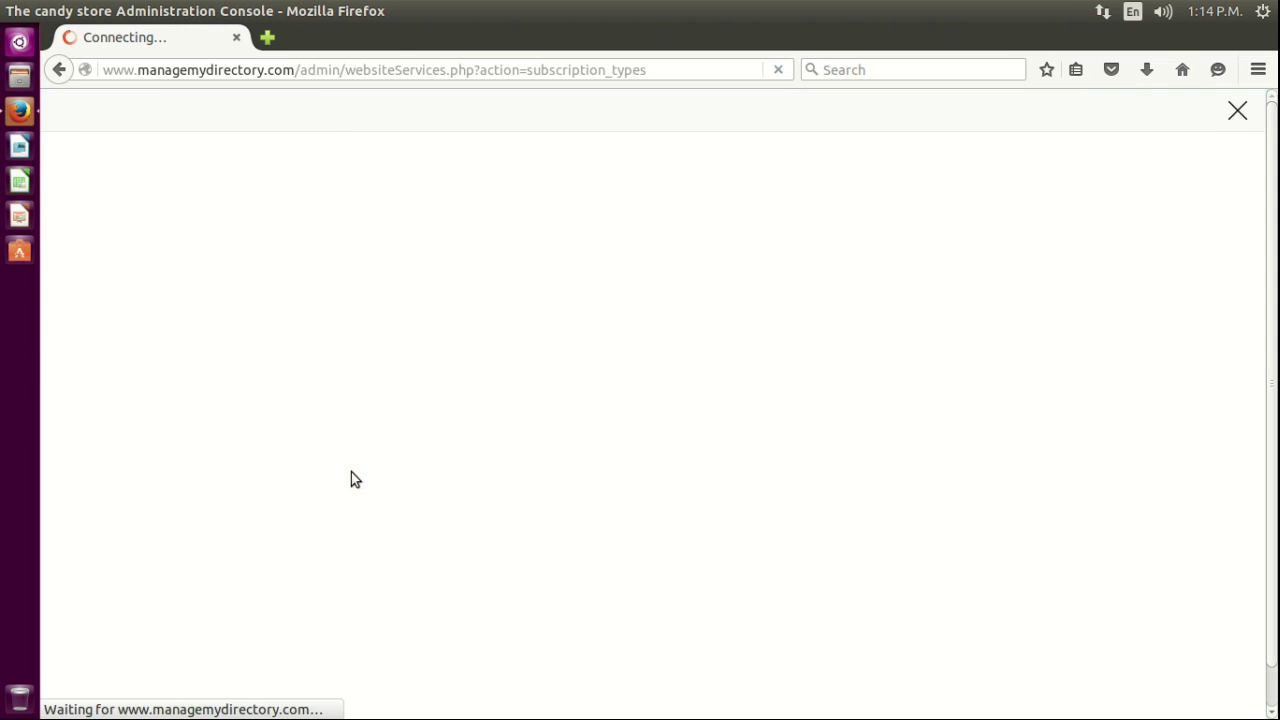
# - Give the Featured level Super Articles Can Post and Can View access, save, and close
pyautogui.click(500, 255)
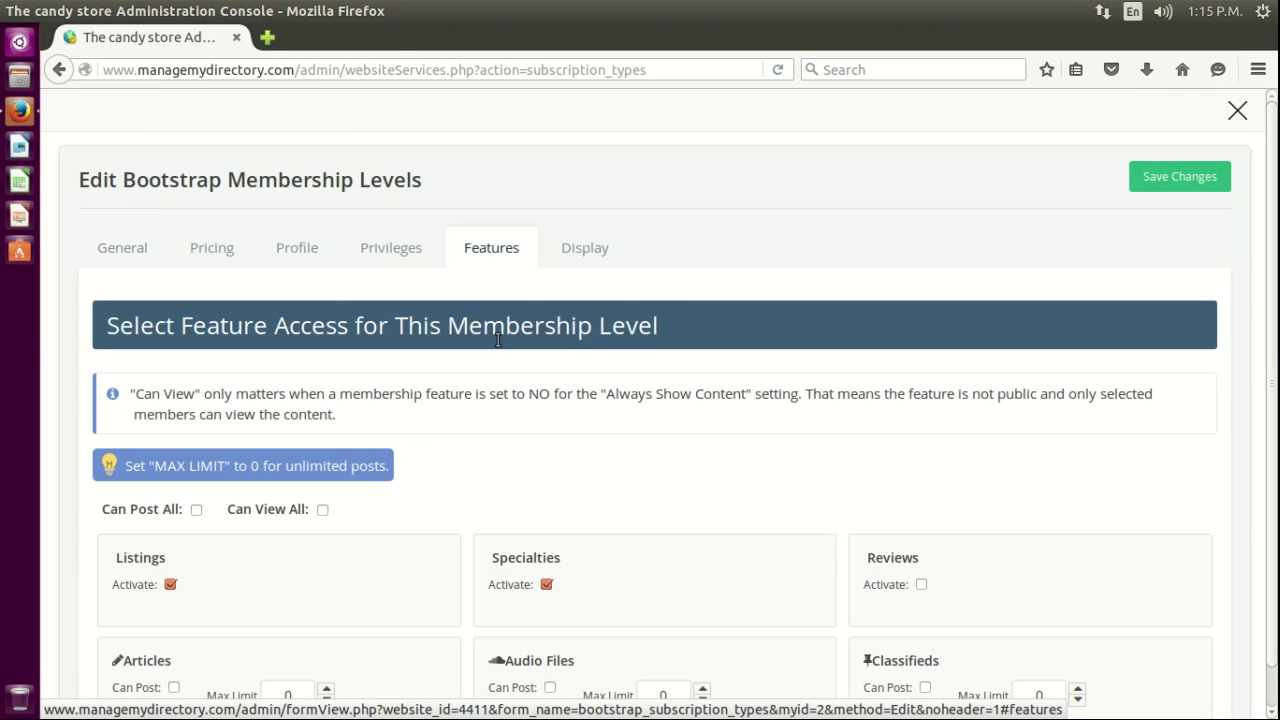
pyautogui.scroll(-5, 490, 355)
pyautogui.scroll(-2, 460, 375)
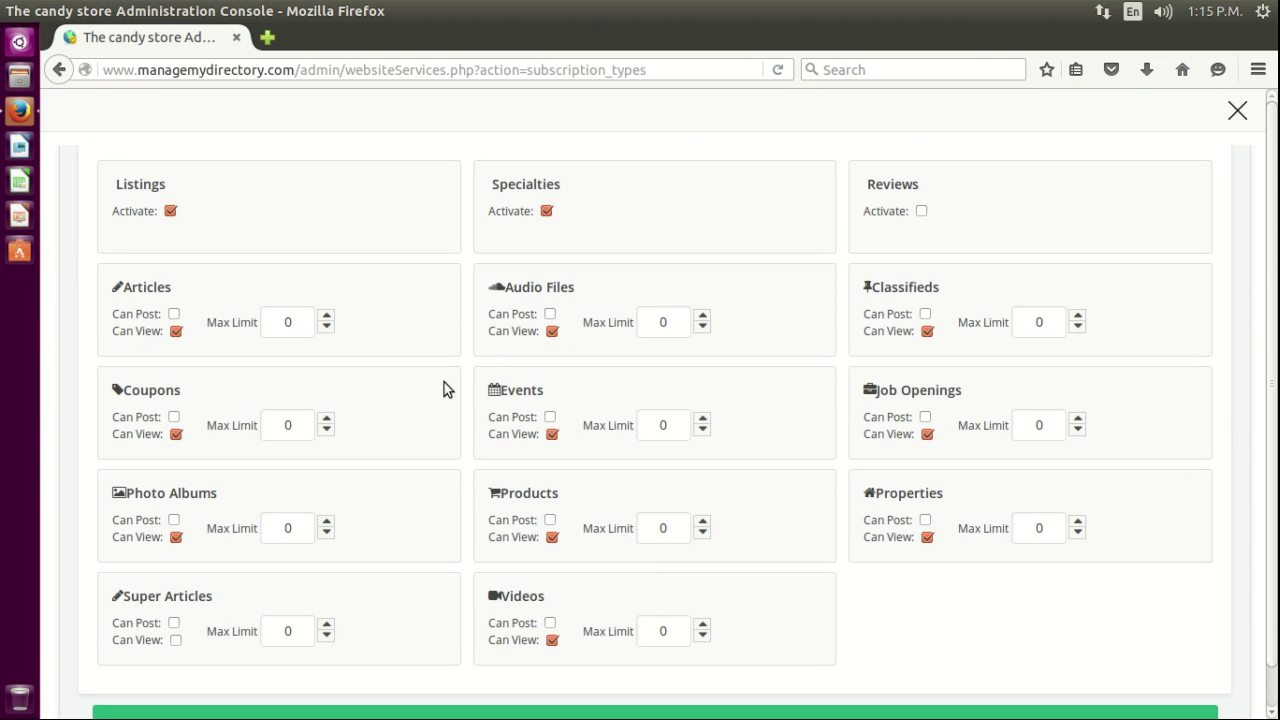
pyautogui.click(176, 640)
pyautogui.scroll(-2, 405, 538)
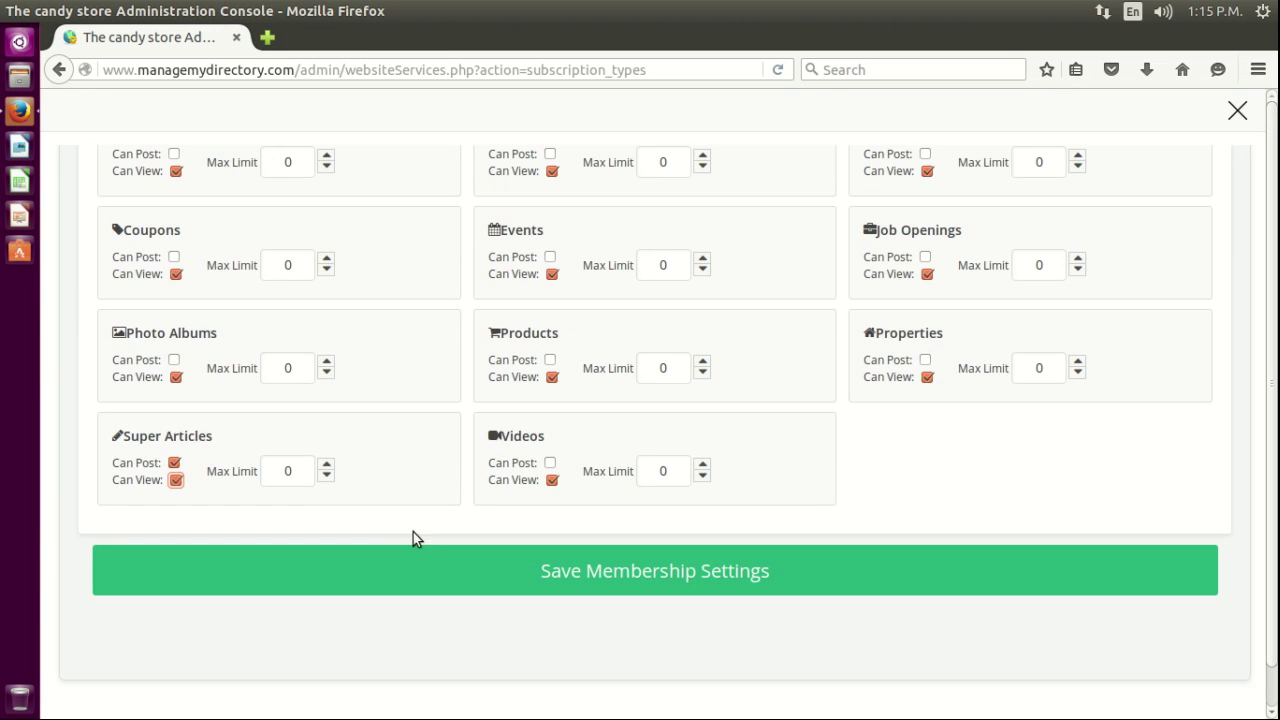
pyautogui.click(582, 576)
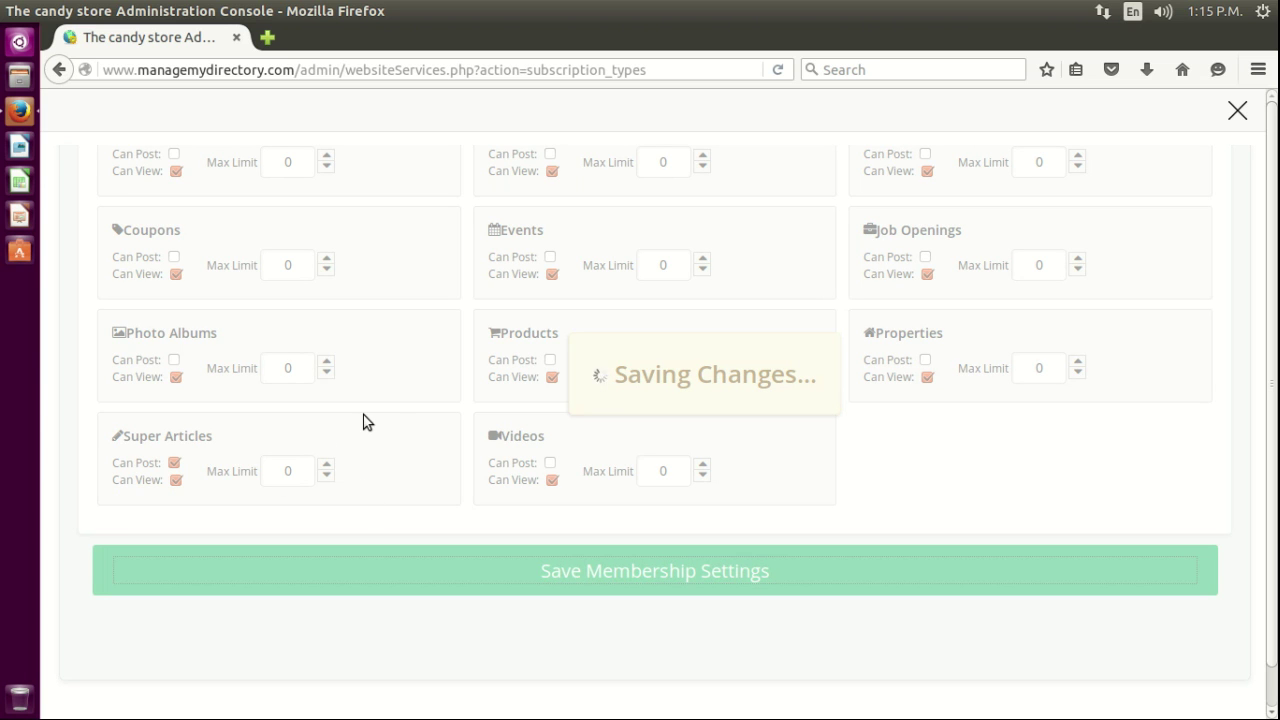
pyautogui.click(1236, 112)
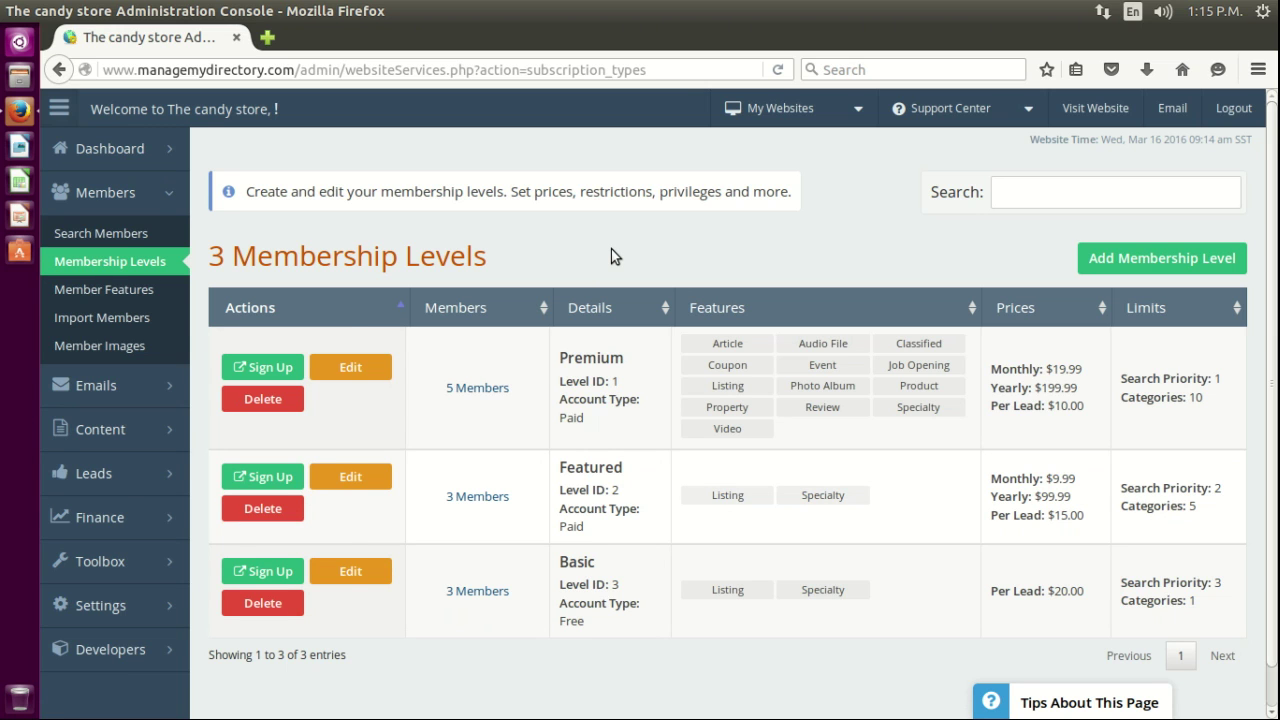
# - Search the Widget Manager for 'recent articles'
pyautogui.moveTo(135, 565)
pyautogui.click(217, 560)
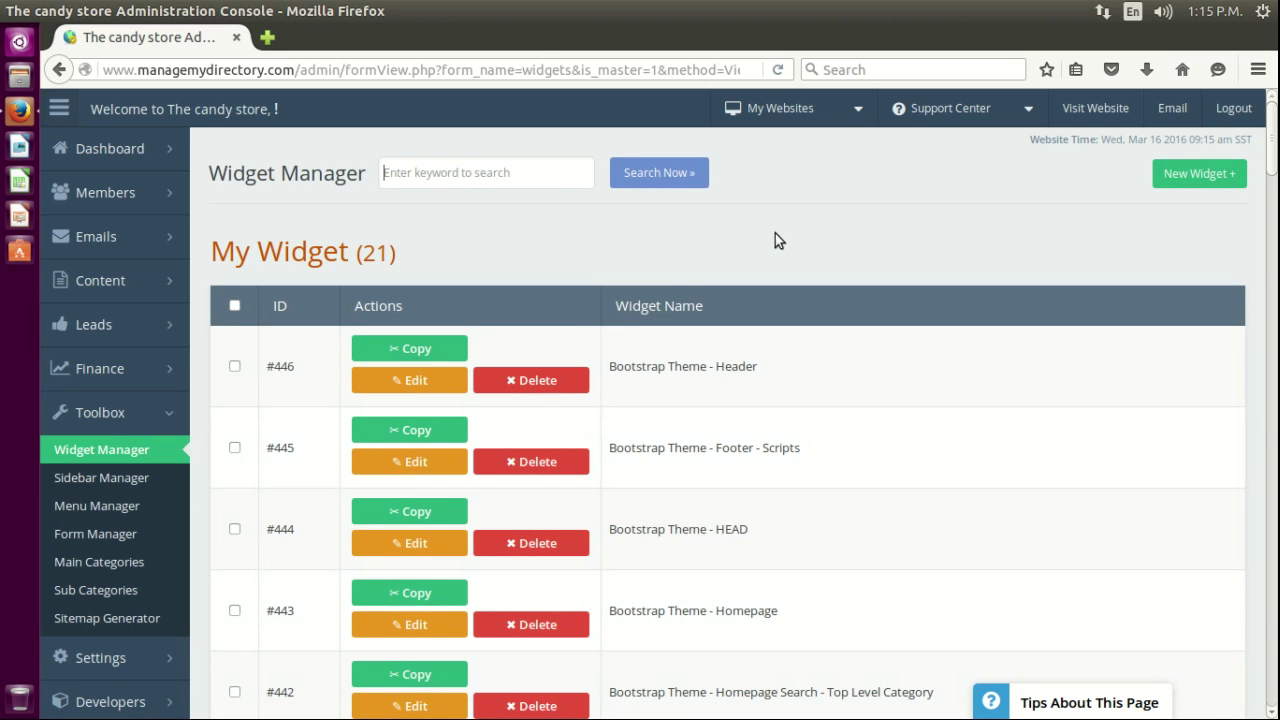
pyautogui.write('re')
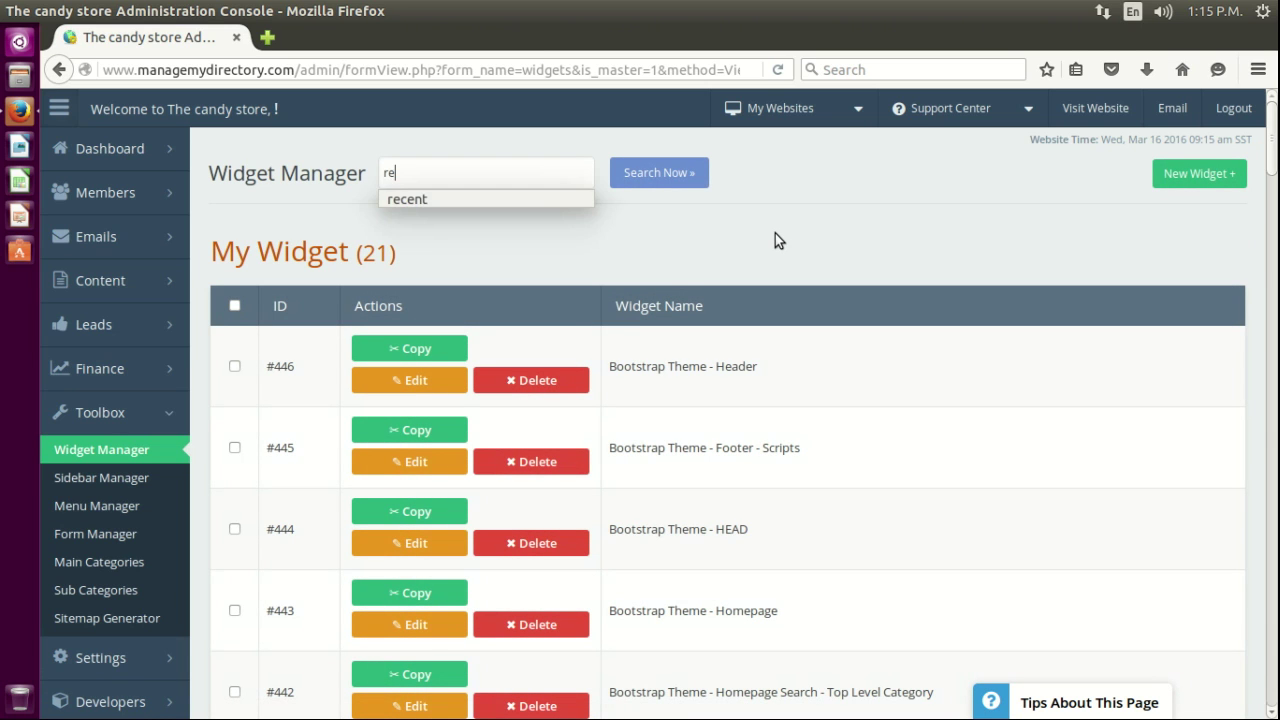
pyautogui.write('cent ar')
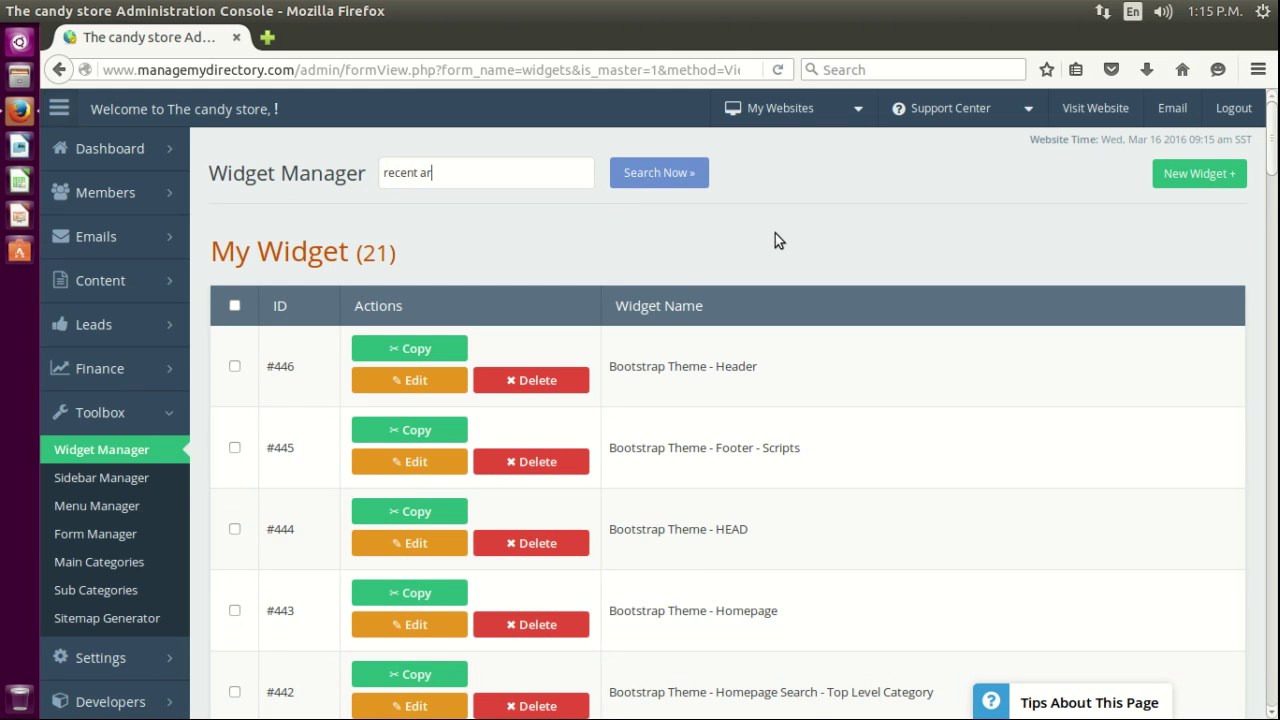
pyautogui.write('ticles')
pyautogui.press('Return')
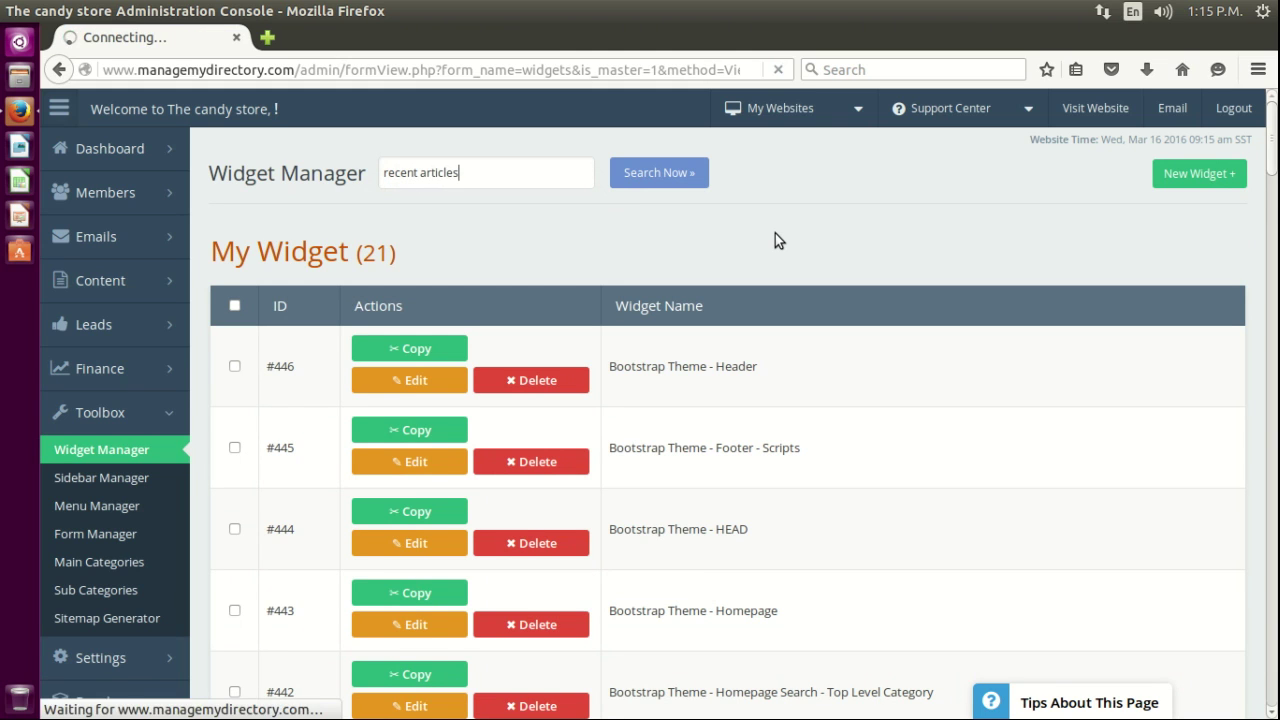
# - Narrow the widget search to 'recent' and browse the matching pre-made widgets
pyautogui.doubleClick(445, 175)
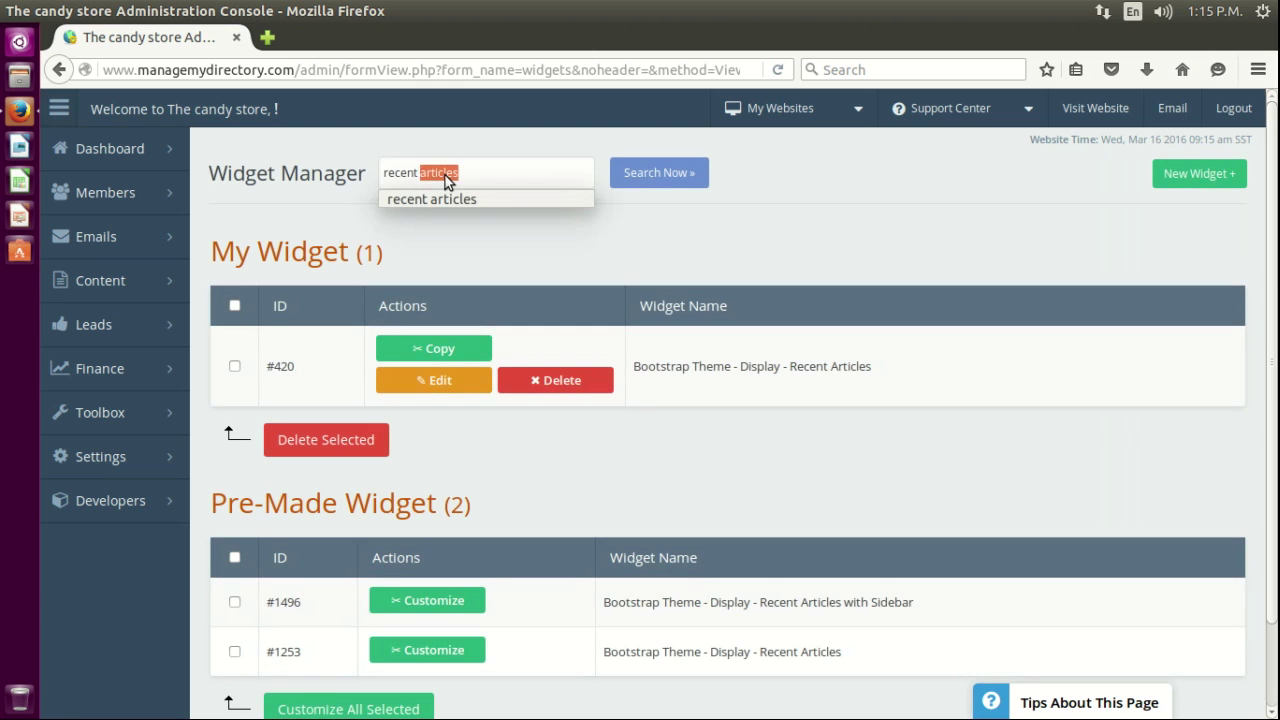
pyautogui.press('BackSpace')
pyautogui.press('Return')
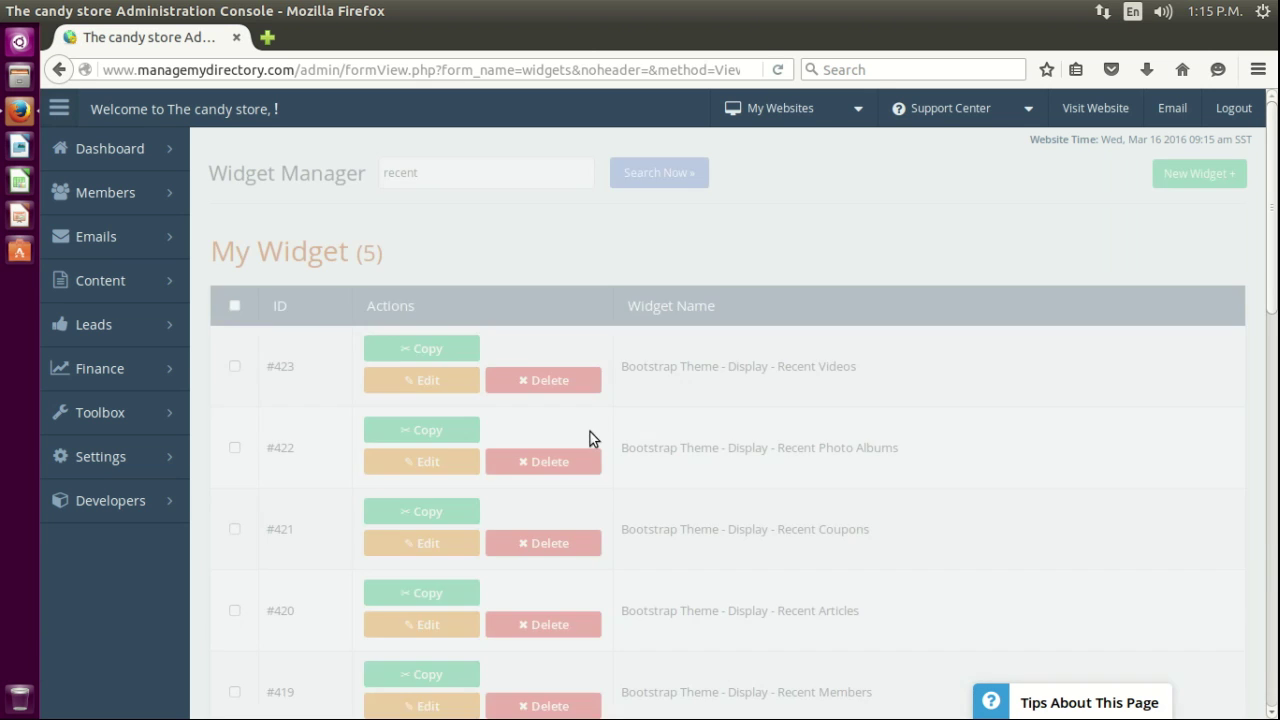
pyautogui.scroll(-10, 590, 432)
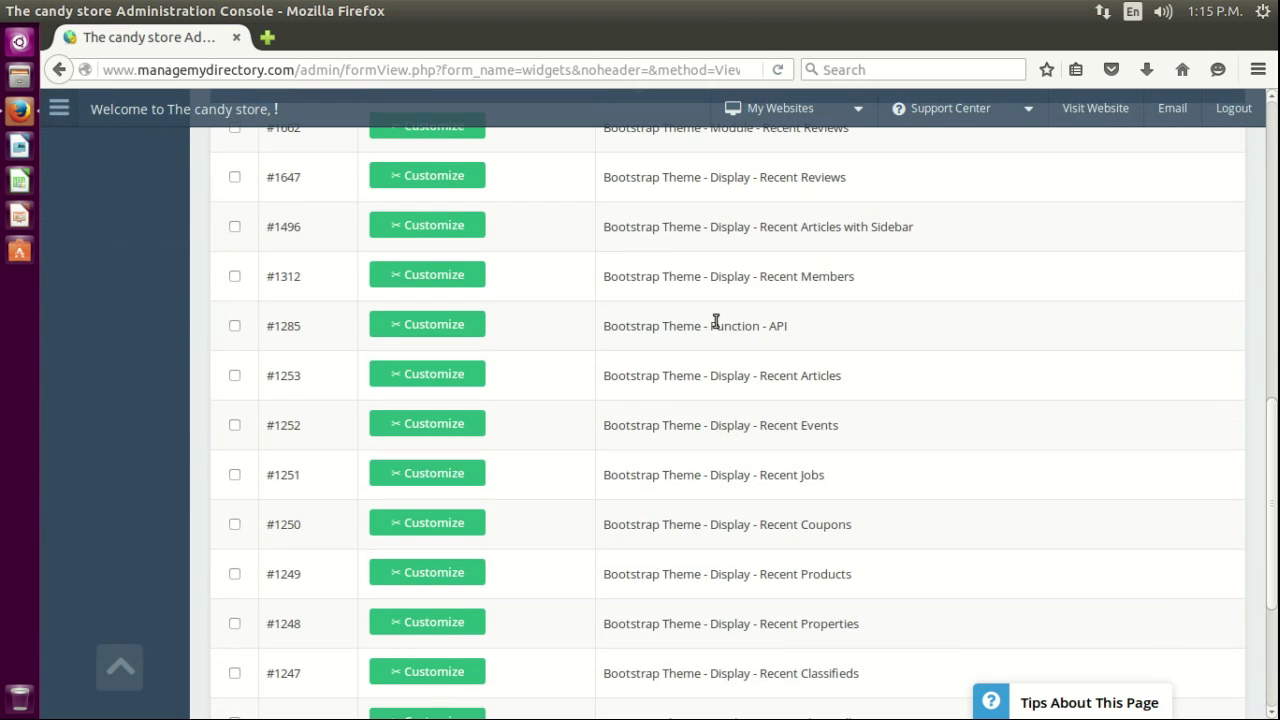
pyautogui.scroll(3, 719, 469)
pyautogui.scroll(-3, 734, 431)
pyautogui.scroll(3, 758, 520)
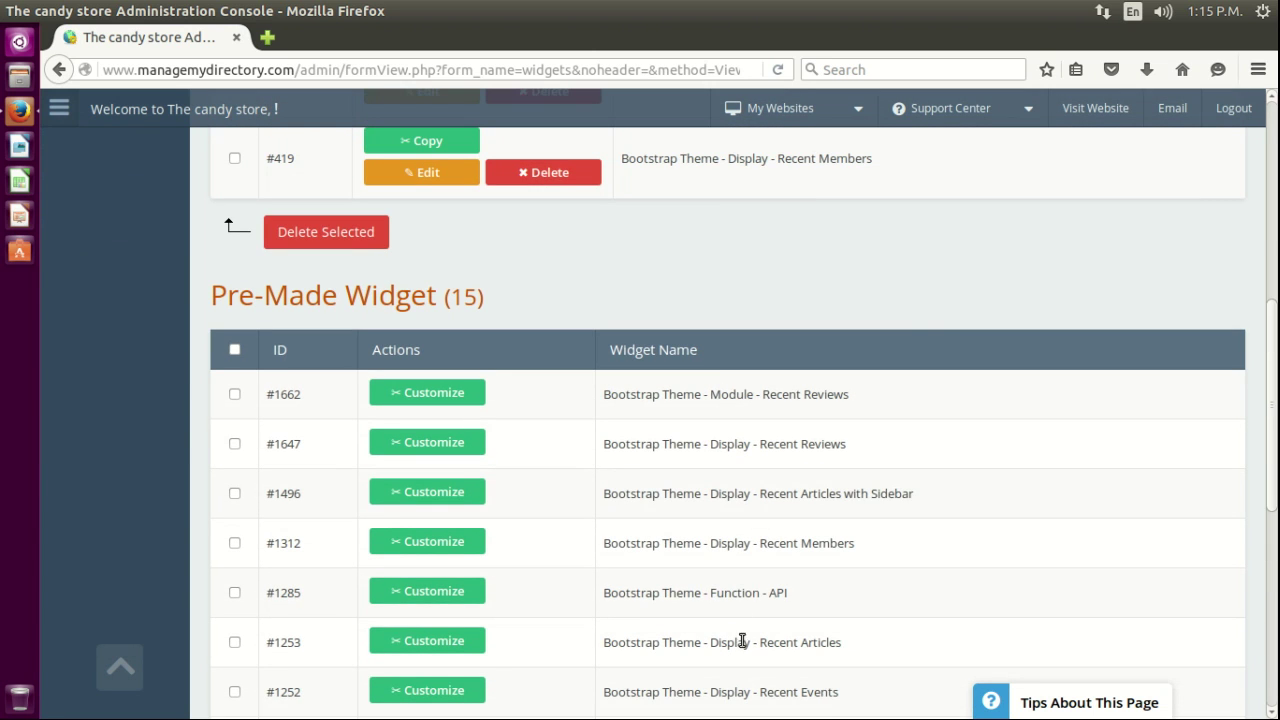
pyautogui.doubleClick(817, 440)
pyautogui.scroll(-4, 820, 440)
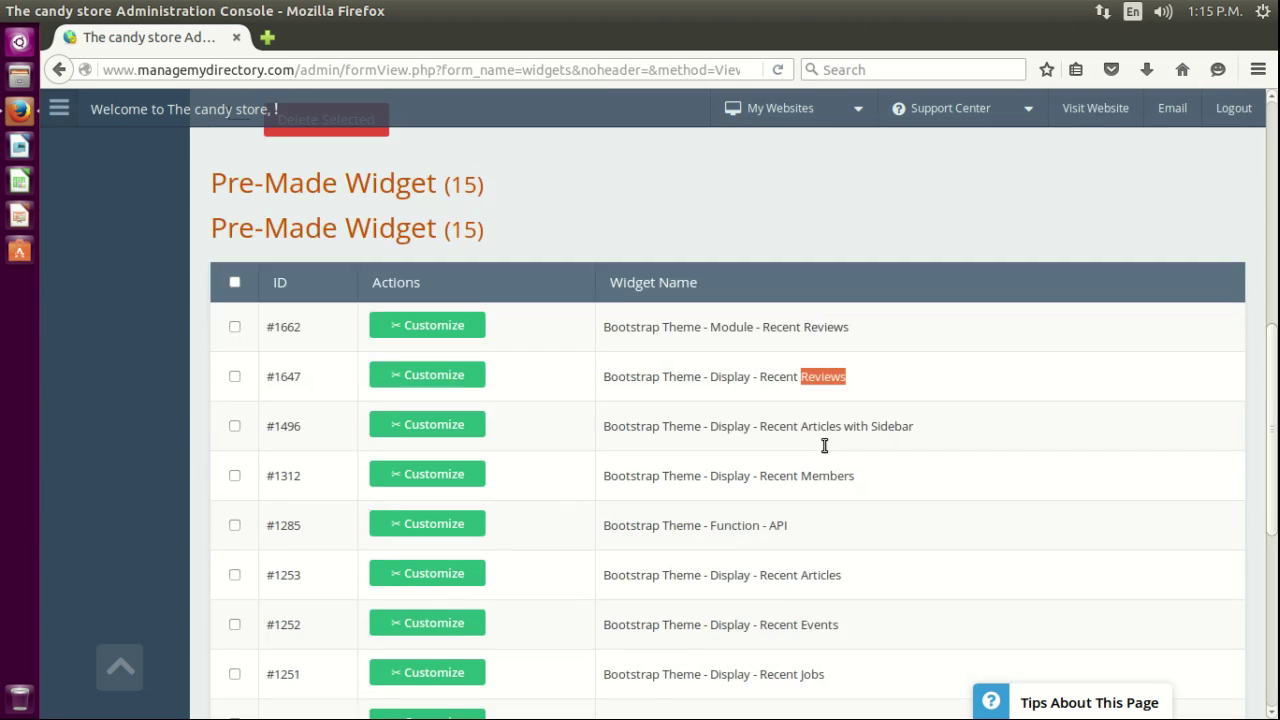
# - Customize pre-made widget #1253 'Bootstrap Theme - Display - Recent Articles', creating My Widget #447
pyautogui.scroll(-3, 831, 479)
pyautogui.doubleClick(806, 215)
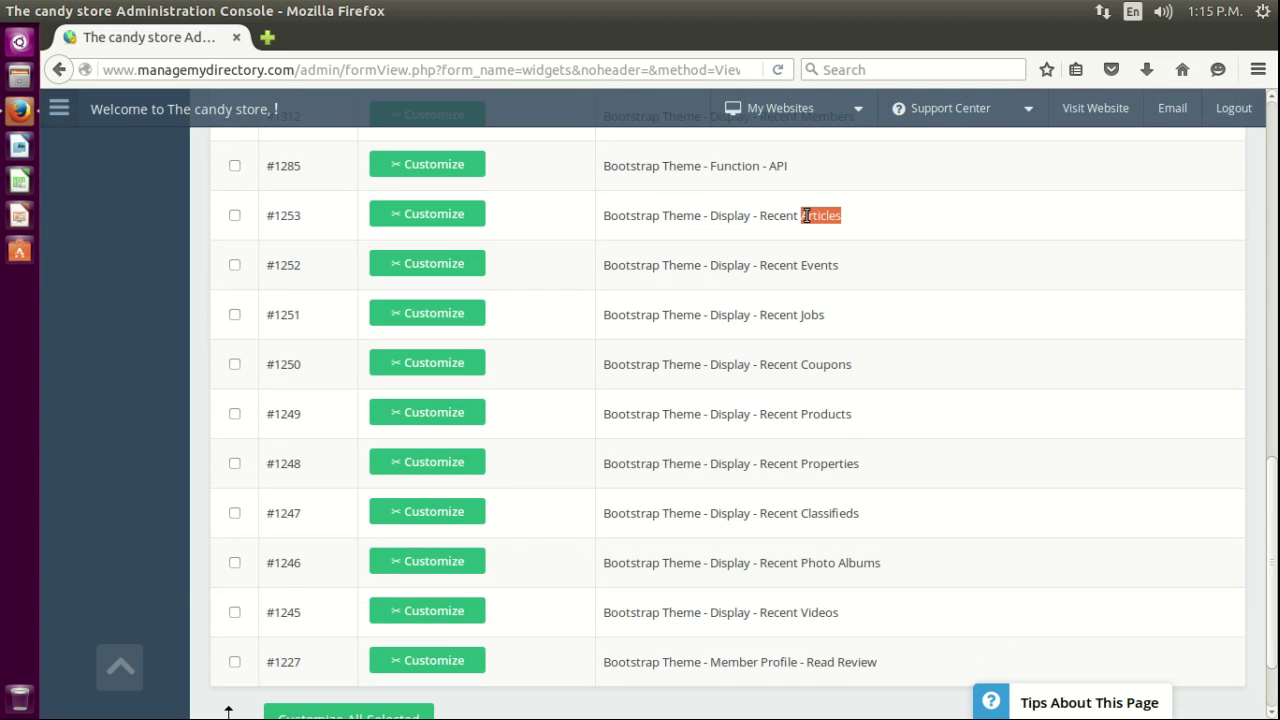
pyautogui.scroll(4, 774, 578)
pyautogui.moveTo(779, 429); pyautogui.dragTo(829, 429)
pyautogui.click(728, 450)
pyautogui.click(432, 430)
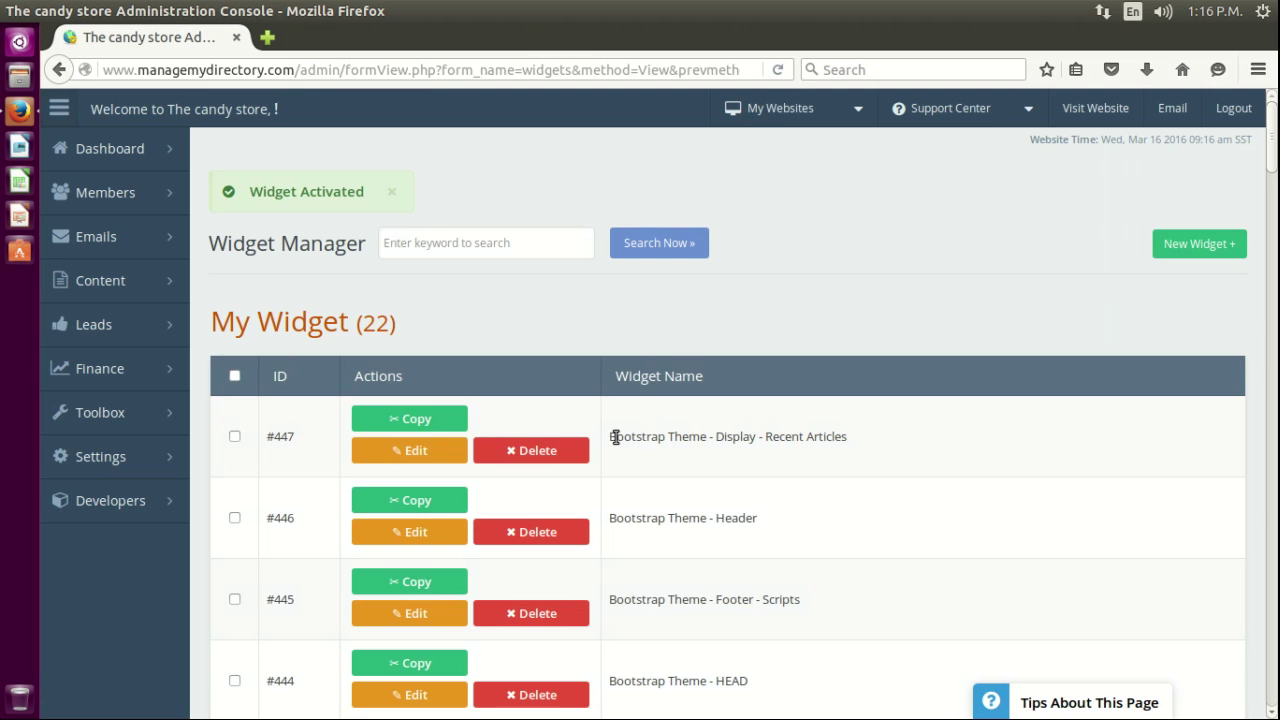
pyautogui.moveTo(612, 437); pyautogui.dragTo(850, 443)
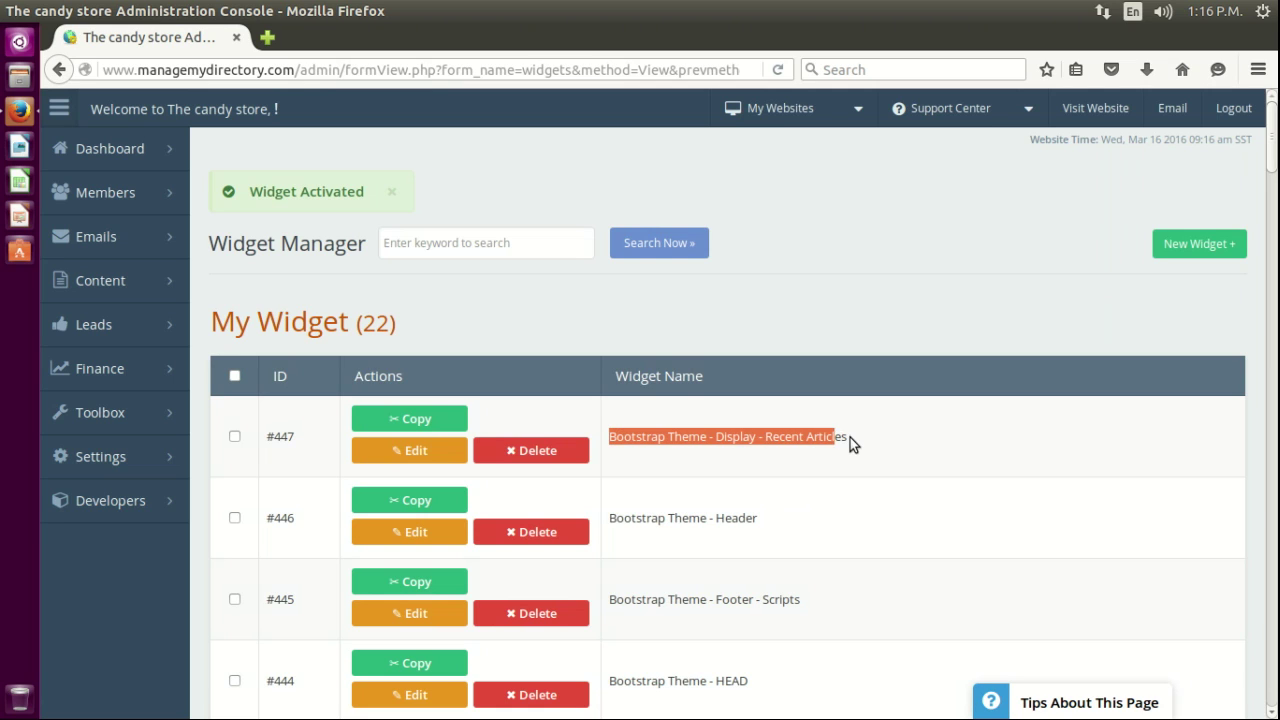
pyautogui.click(832, 445)
# - Insert 'Super' into widget #447's name to read 'Bootstrap Theme - Display - Super Recent Articles'
pyautogui.click(379, 453)
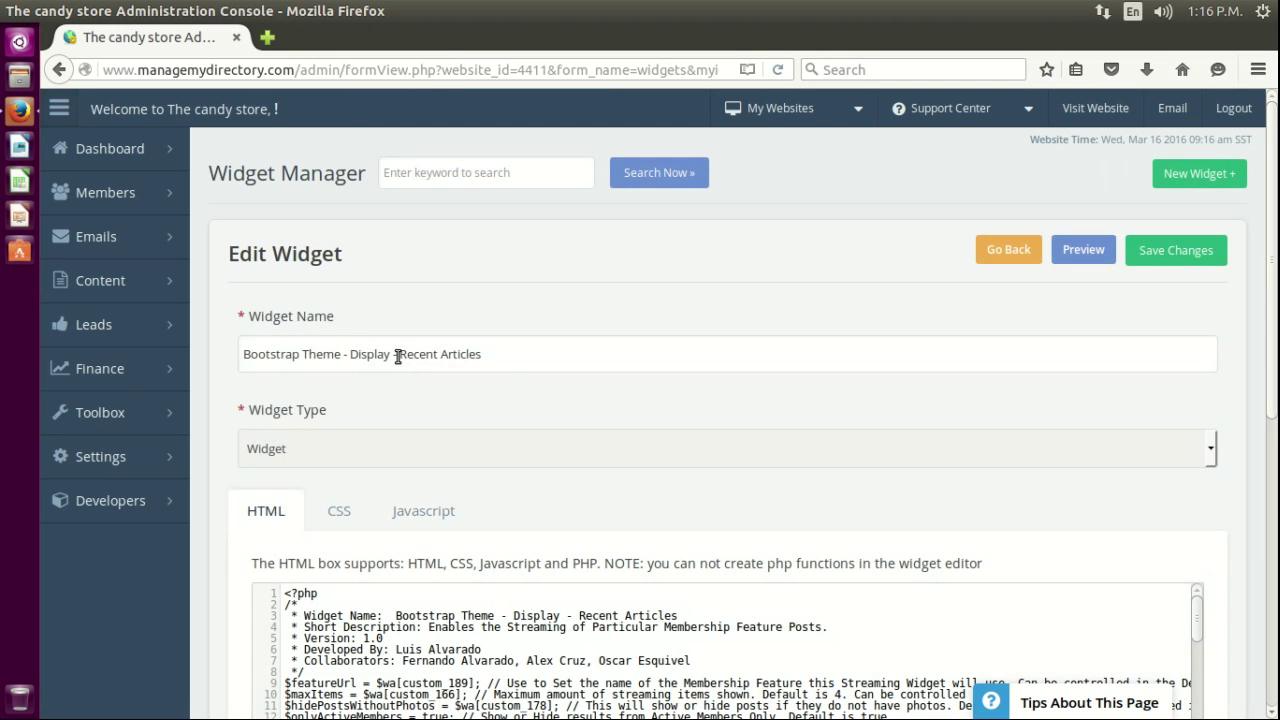
pyautogui.write('Super')
pyautogui.scroll(-4, 457, 255)
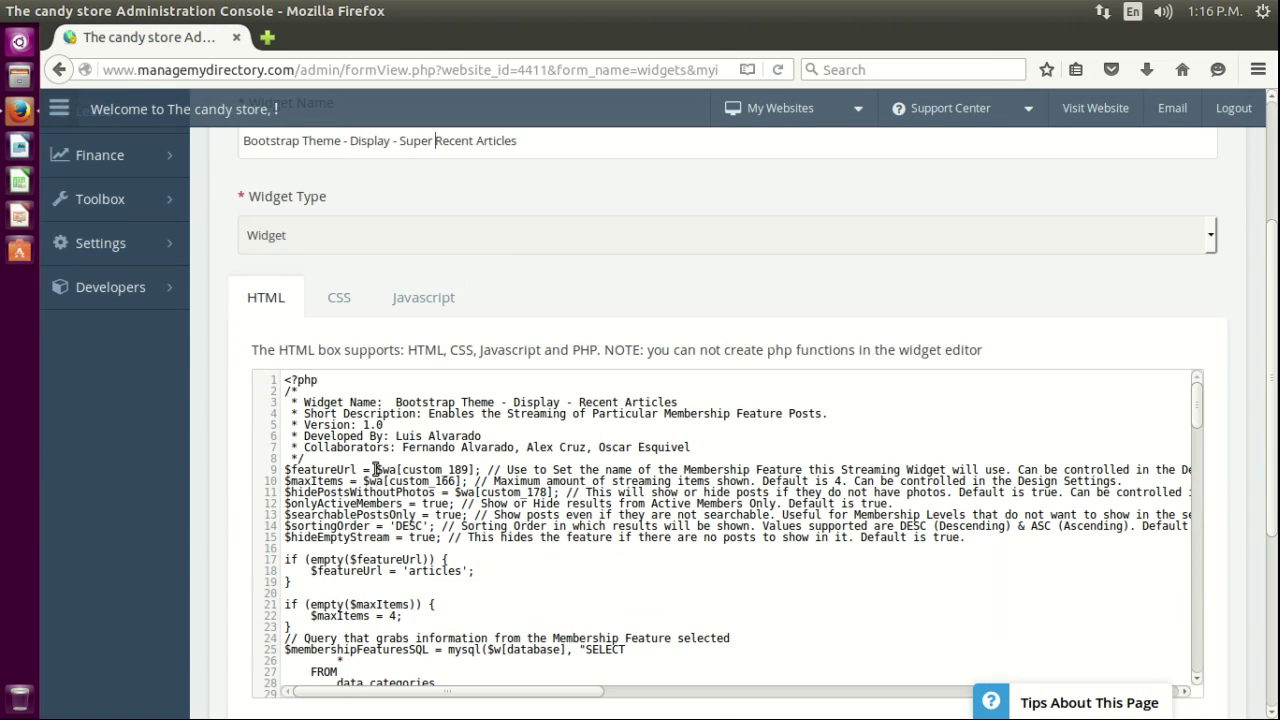
pyautogui.moveTo(378, 470); pyautogui.dragTo(474, 470)
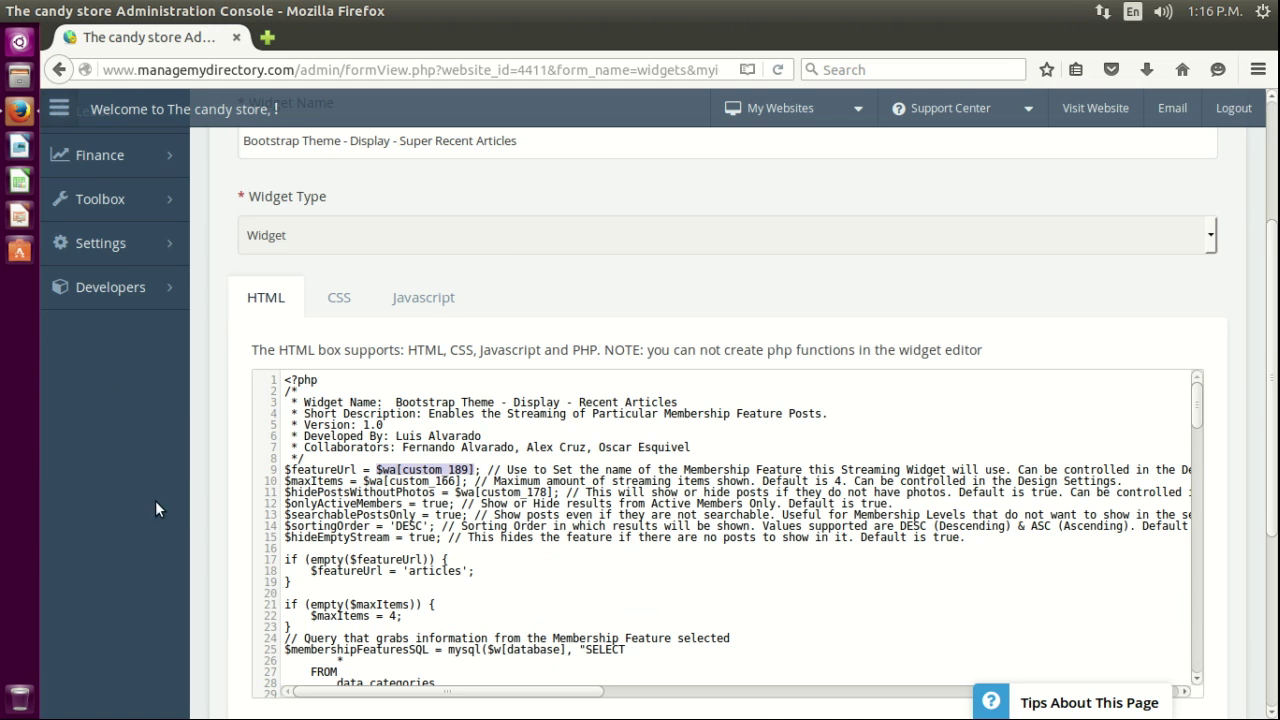
pyautogui.scroll(4, 160, 530)
pyautogui.scroll(-1, 140, 420)
# - Open Design Settings in a new tab and expand Homepage Layout's Homepage Streaming Widget Options
pyautogui.moveTo(135, 358)
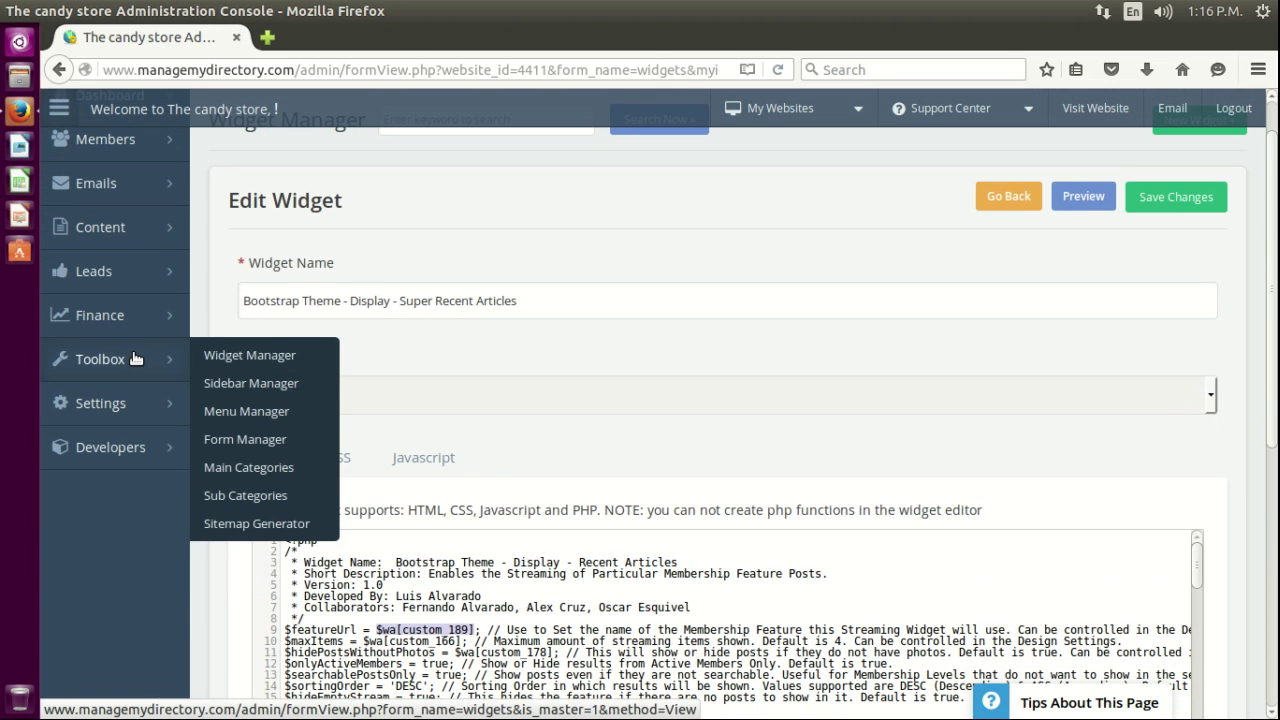
pyautogui.moveTo(125, 403)
pyautogui.middleClick(227, 432)
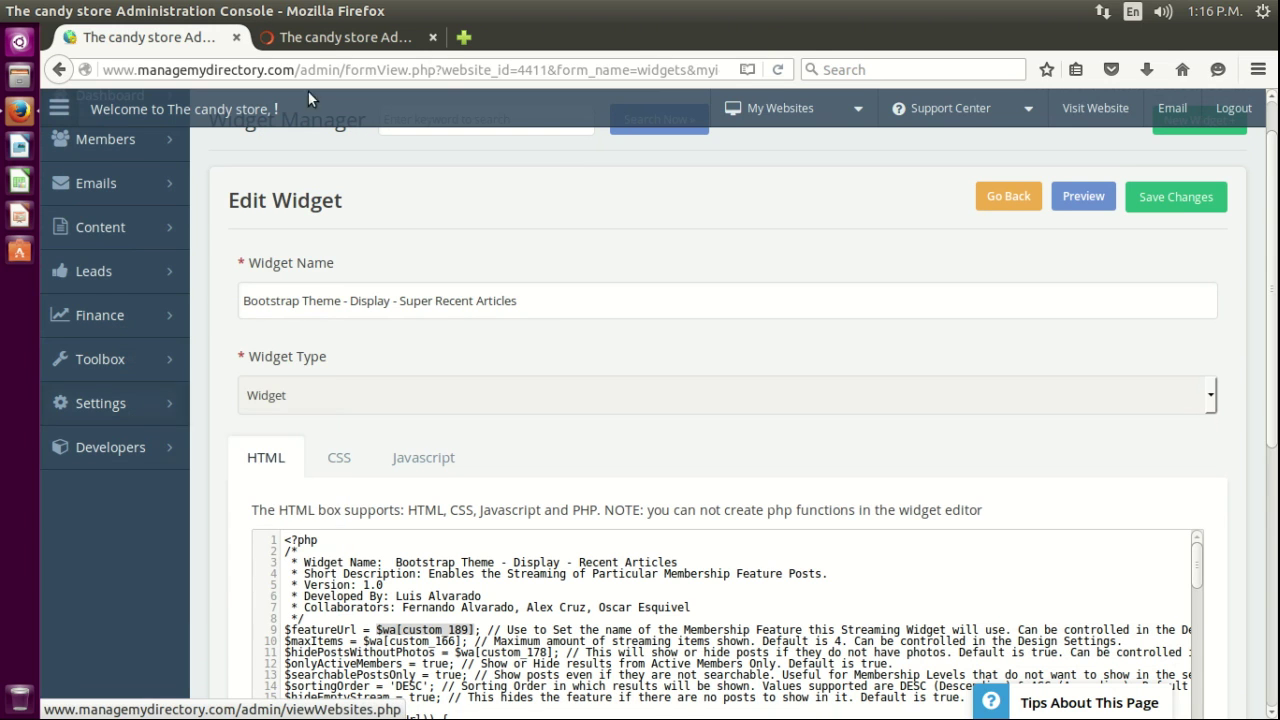
pyautogui.click(322, 40)
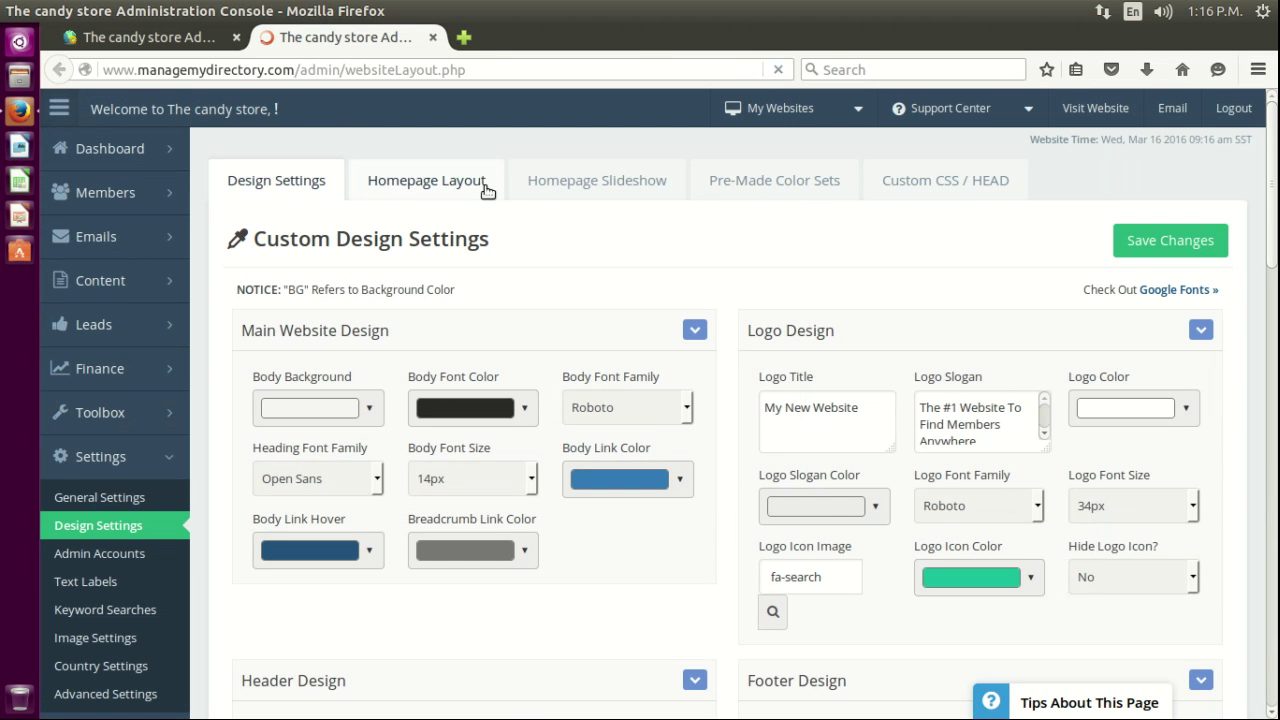
pyautogui.click(452, 186)
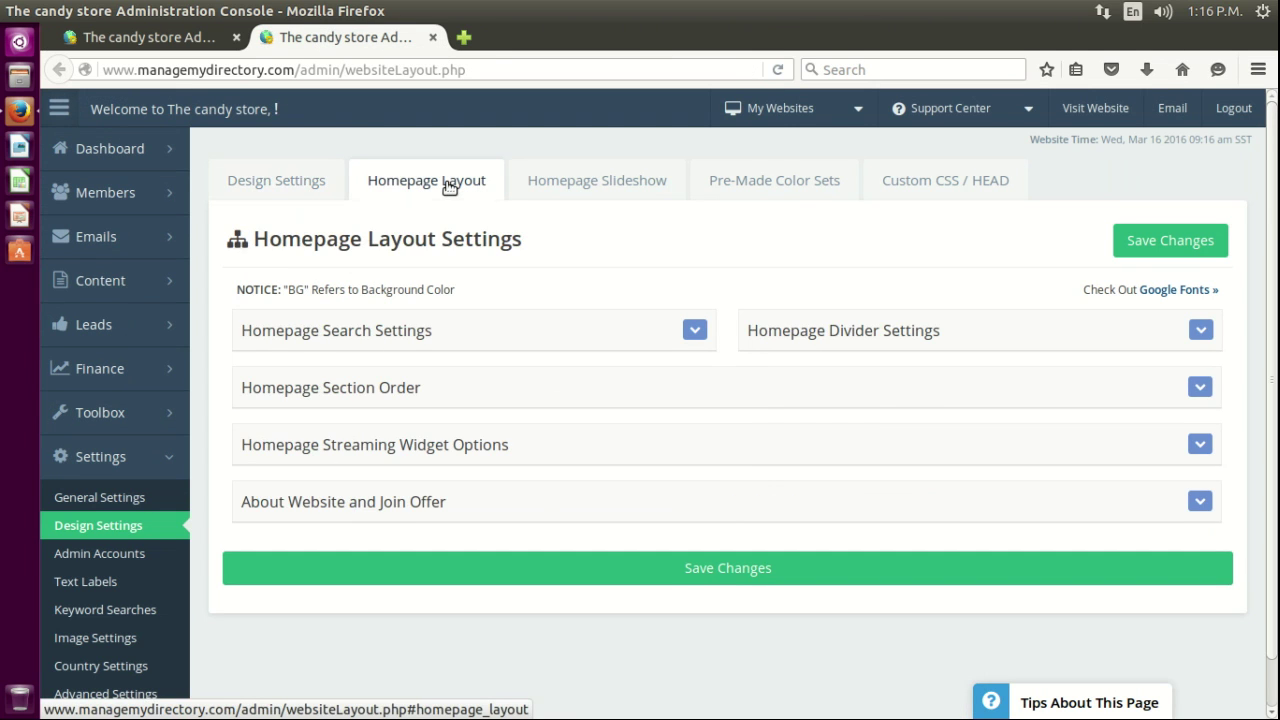
pyautogui.click(361, 444)
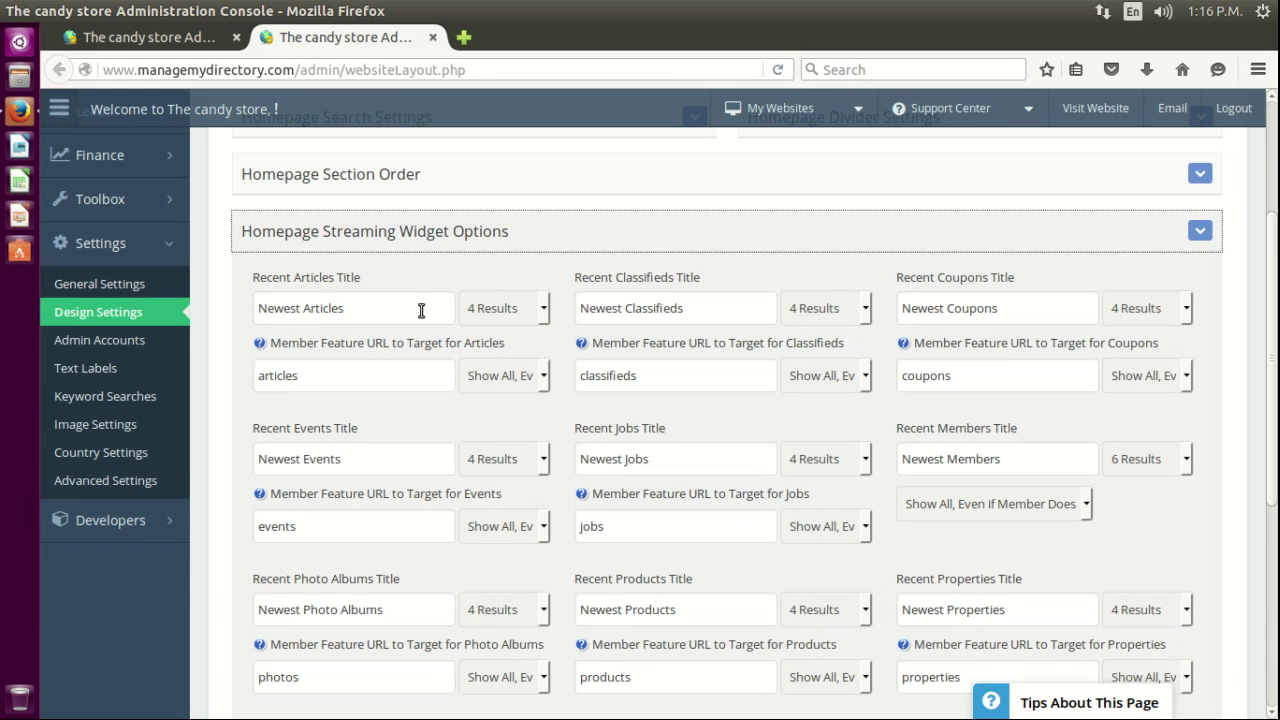
pyautogui.click(388, 318)
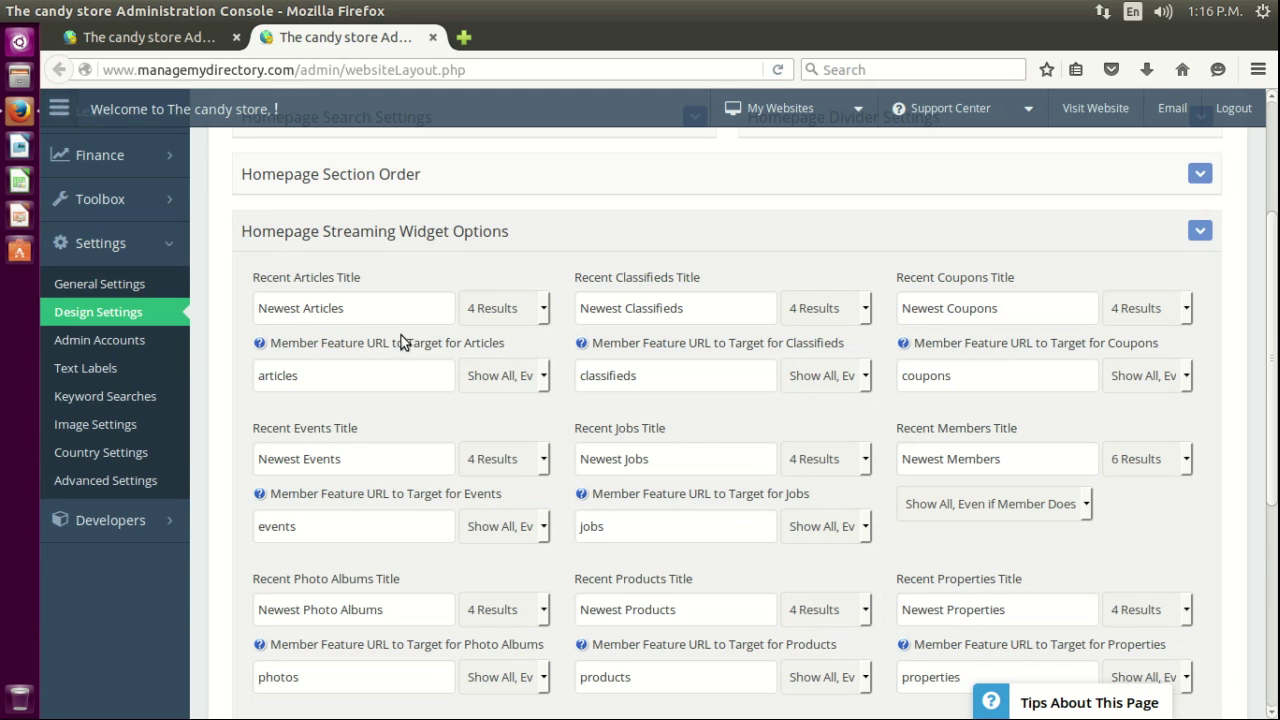
# - In widget #447's code, inspect the $wa[custom 189] and $wa[custom 166] references on lines 9–10
pyautogui.hotkey('ctrl', 'pageup')
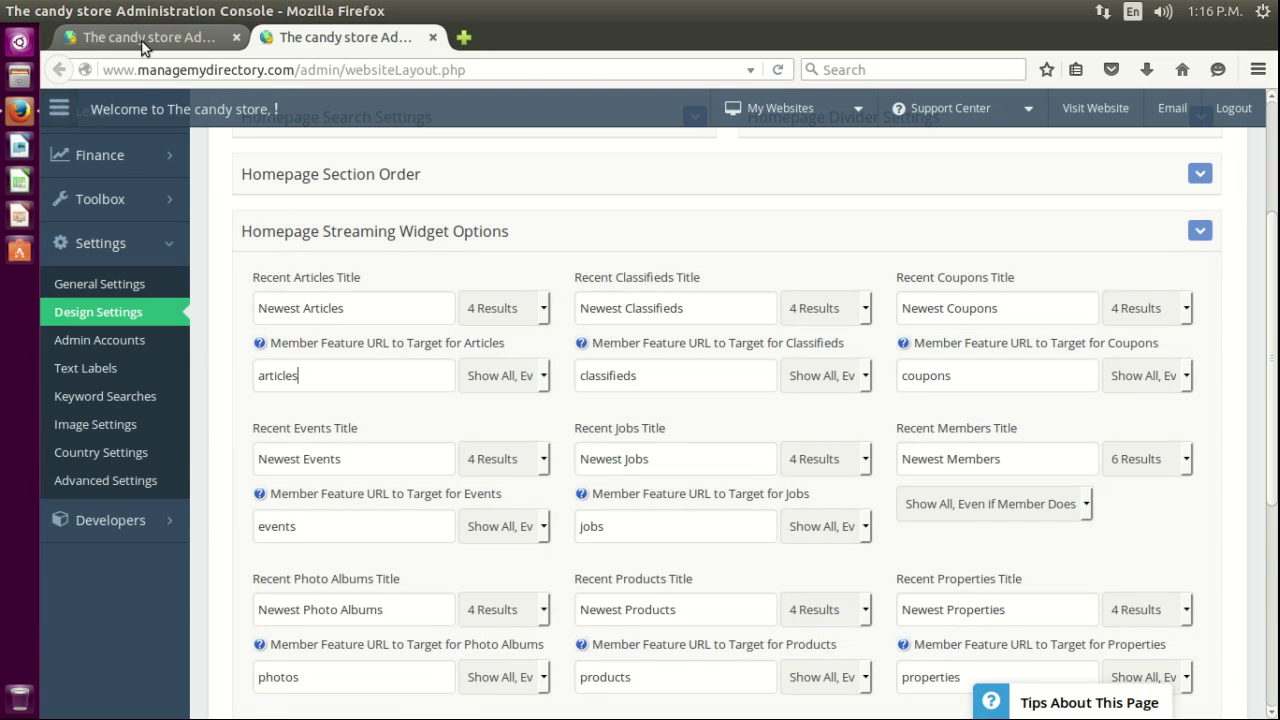
pyautogui.scroll(-3, 450, 474)
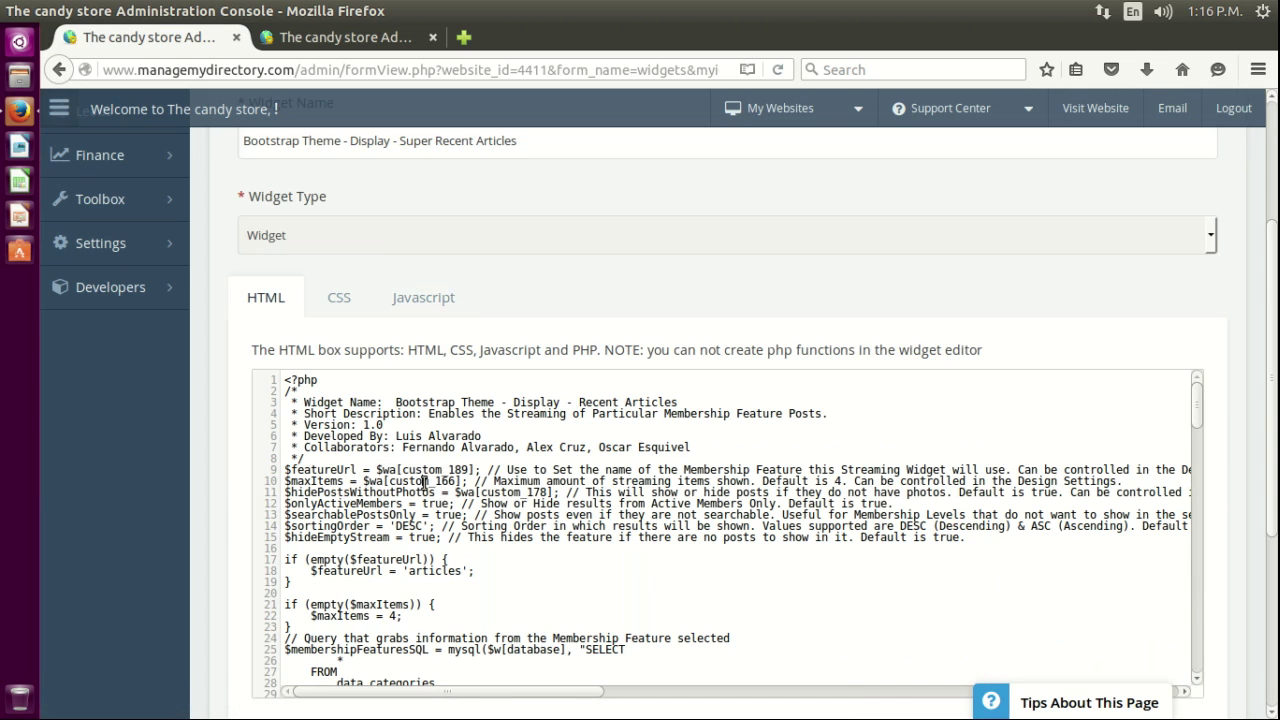
pyautogui.click(424, 481)
pyautogui.moveTo(376, 469); pyautogui.dragTo(471, 469)
pyautogui.moveTo(364, 481); pyautogui.dragTo(467, 481)
# - Recheck the Recent Articles Title option, then examine $maxItems reading $wa[custom 166] on line 10
pyautogui.click(303, 36)
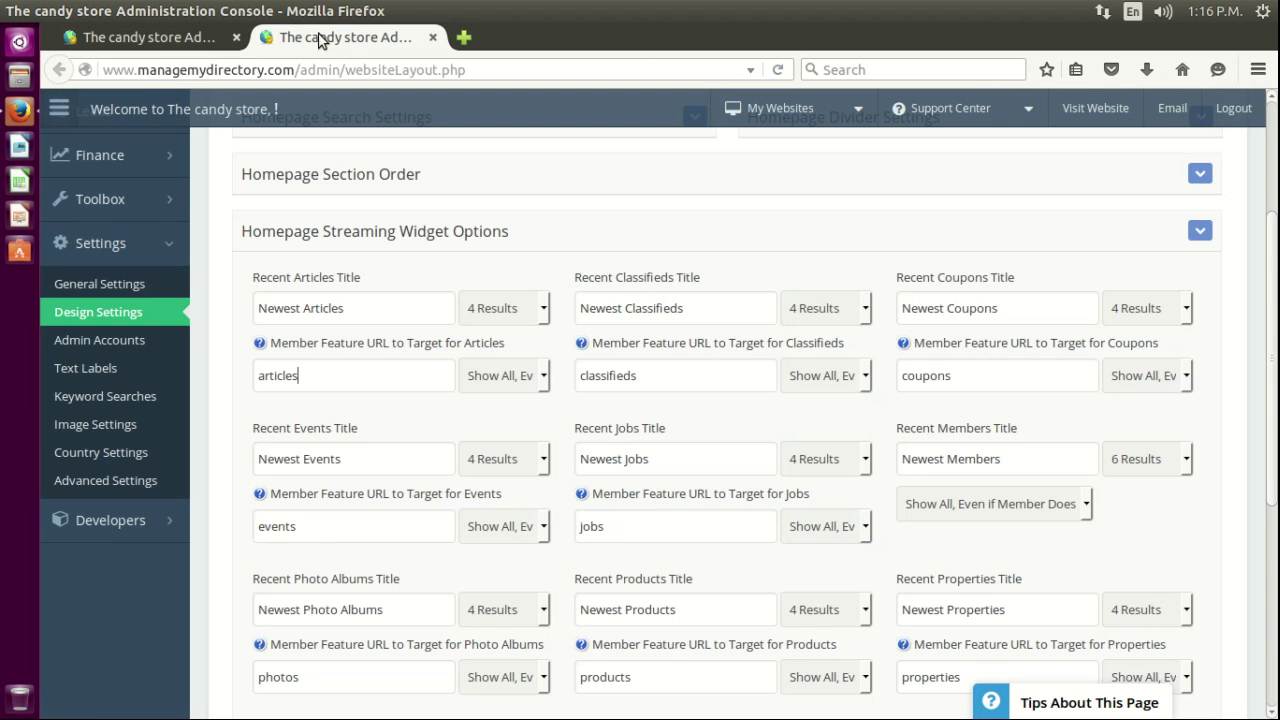
pyautogui.click(500, 250)
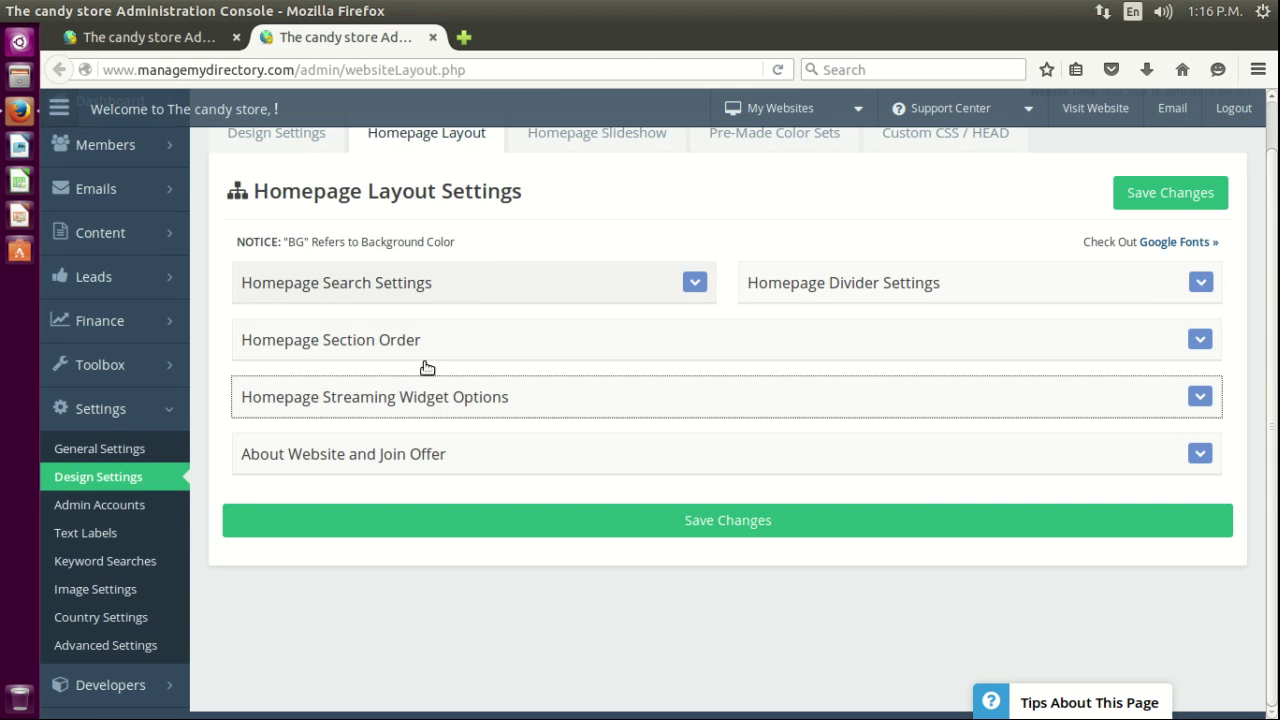
pyautogui.click(406, 400)
pyautogui.click(358, 480)
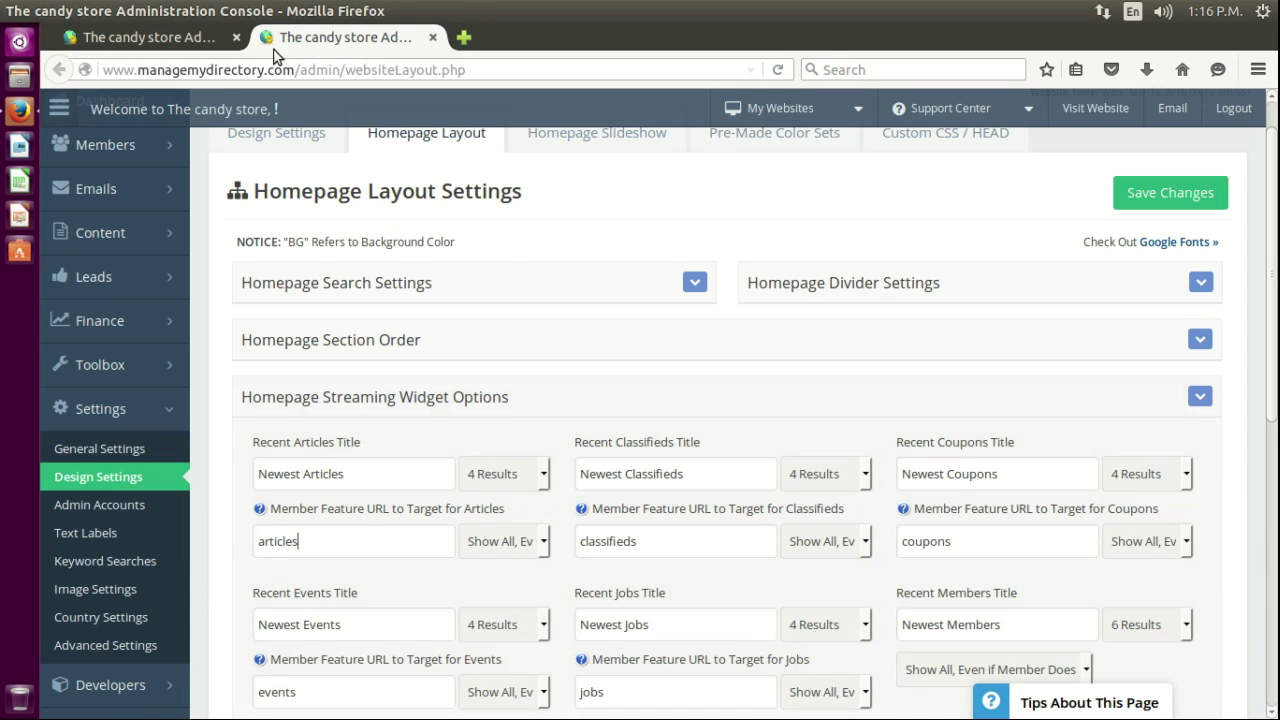
pyautogui.hotkey('ctrl', 'pageup')
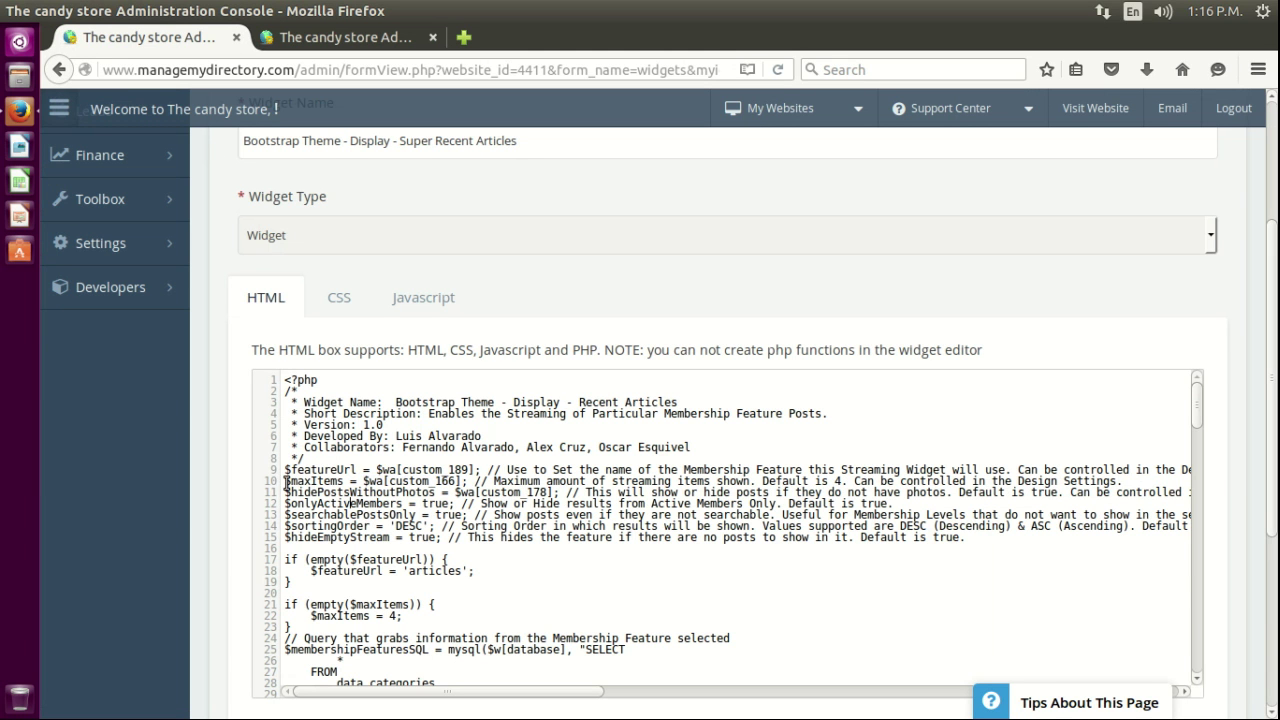
pyautogui.doubleClick(310, 481)
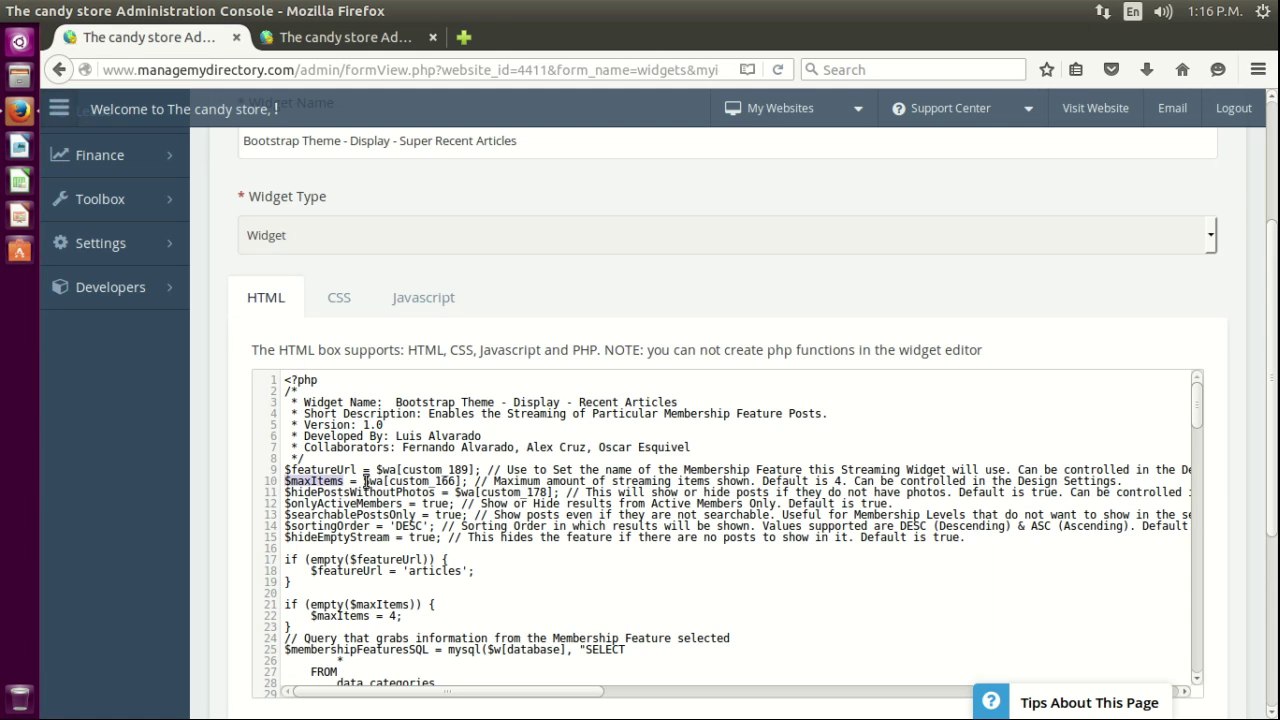
pyautogui.moveTo(364, 481); pyautogui.dragTo(465, 481)
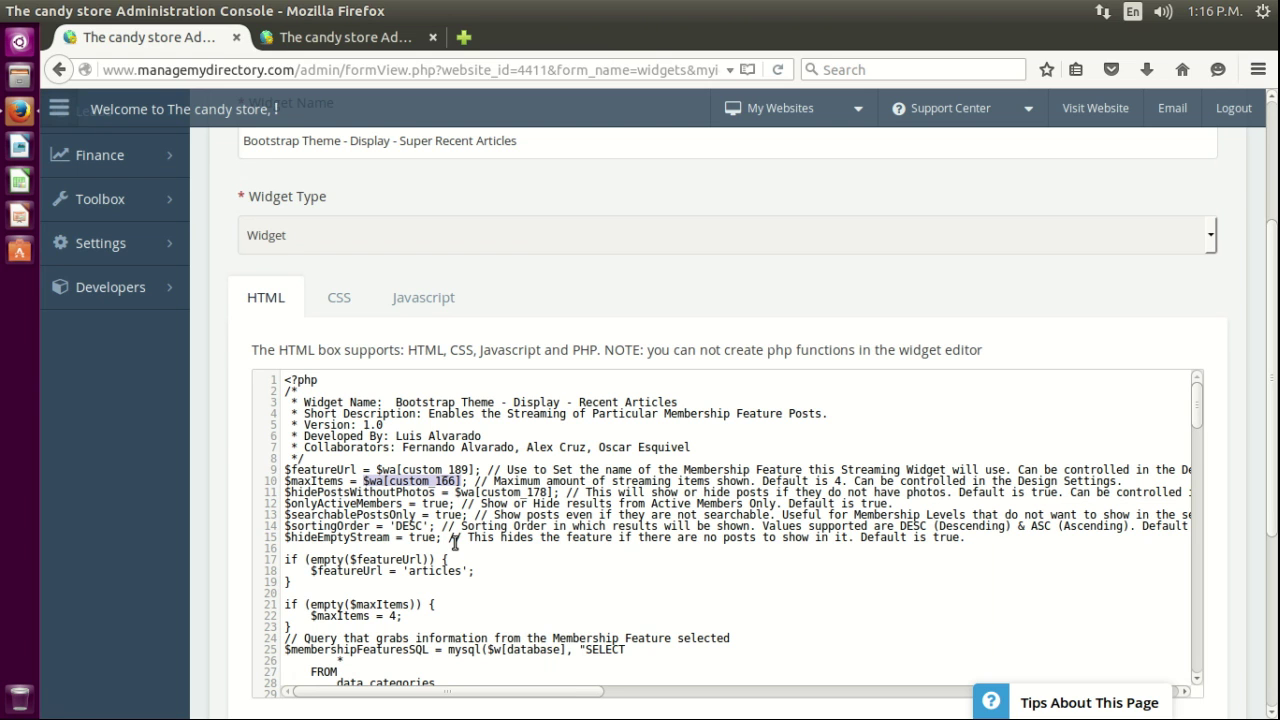
# - Inspect the Recent Articles result count field's underlying name with the browser's developer tools
pyautogui.click(307, 40)
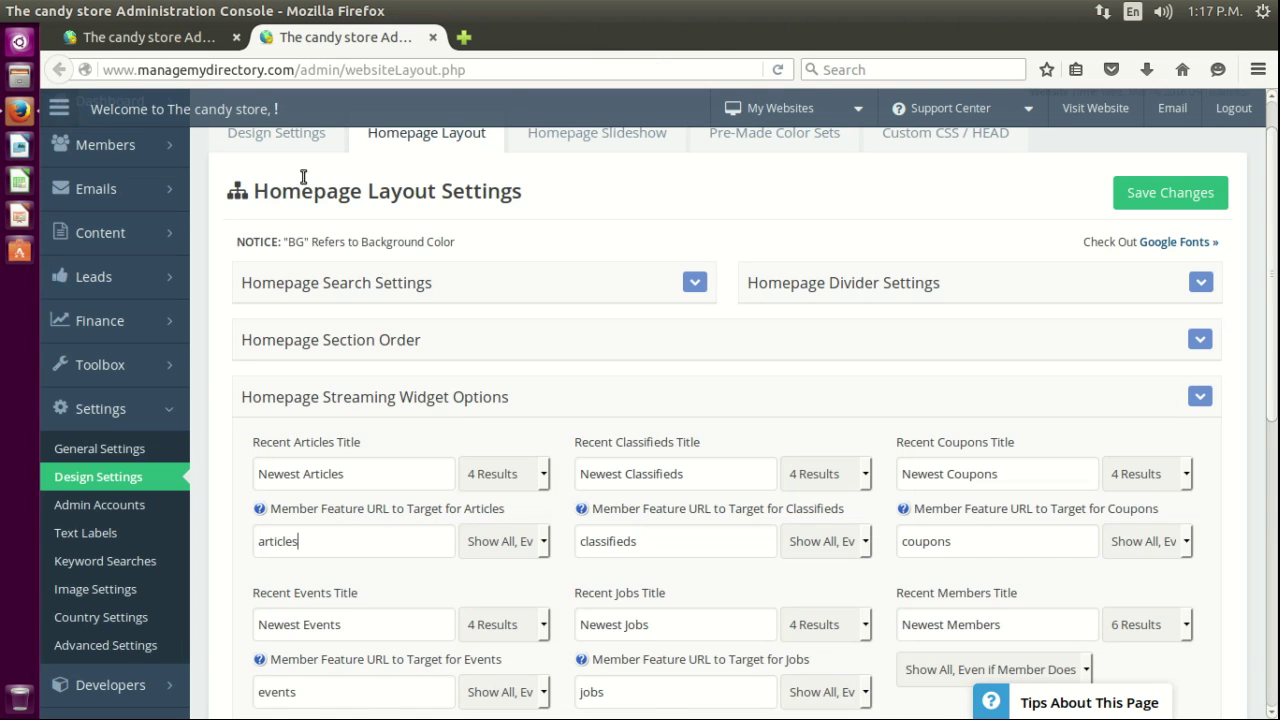
pyautogui.scroll(-3, 420, 293)
pyautogui.click(502, 264)
pyautogui.click(502, 268)
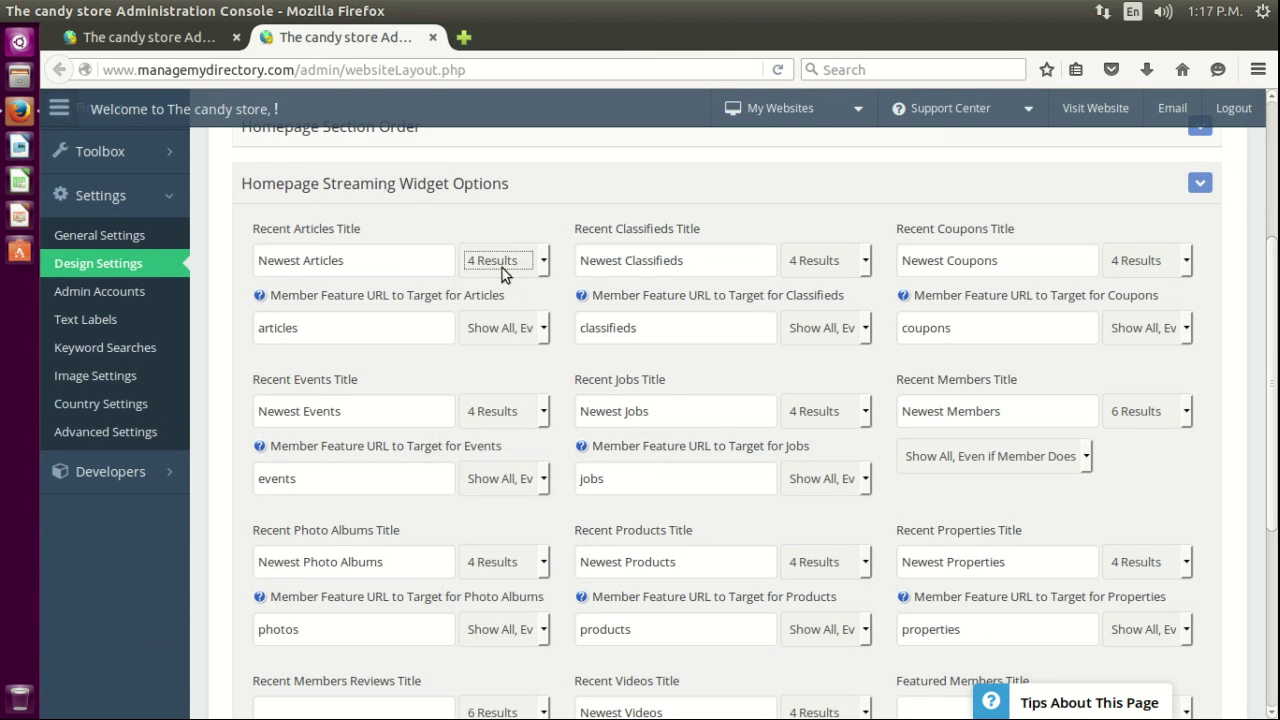
pyautogui.rightClick(502, 268)
pyautogui.click(540, 461)
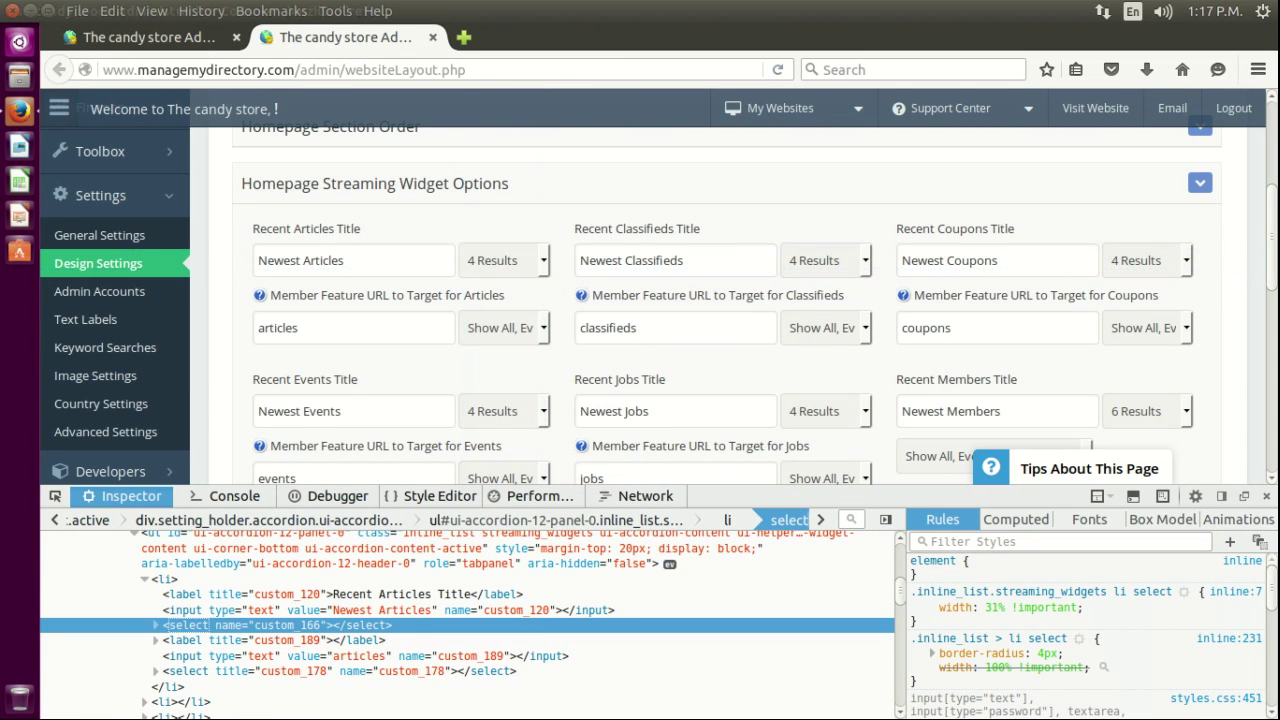
# - Compare the custom_166 and featureUrl references on widget code lines 9–10
pyautogui.click(158, 36)
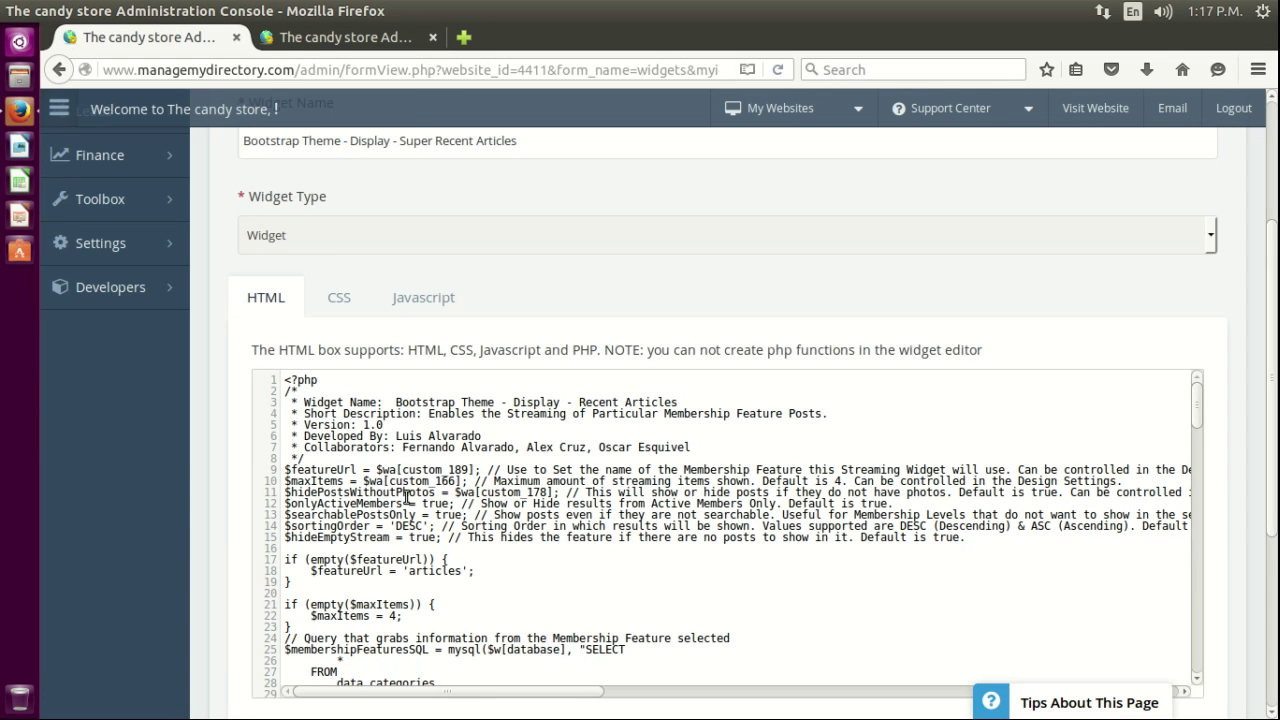
pyautogui.moveTo(388, 480); pyautogui.dragTo(453, 484)
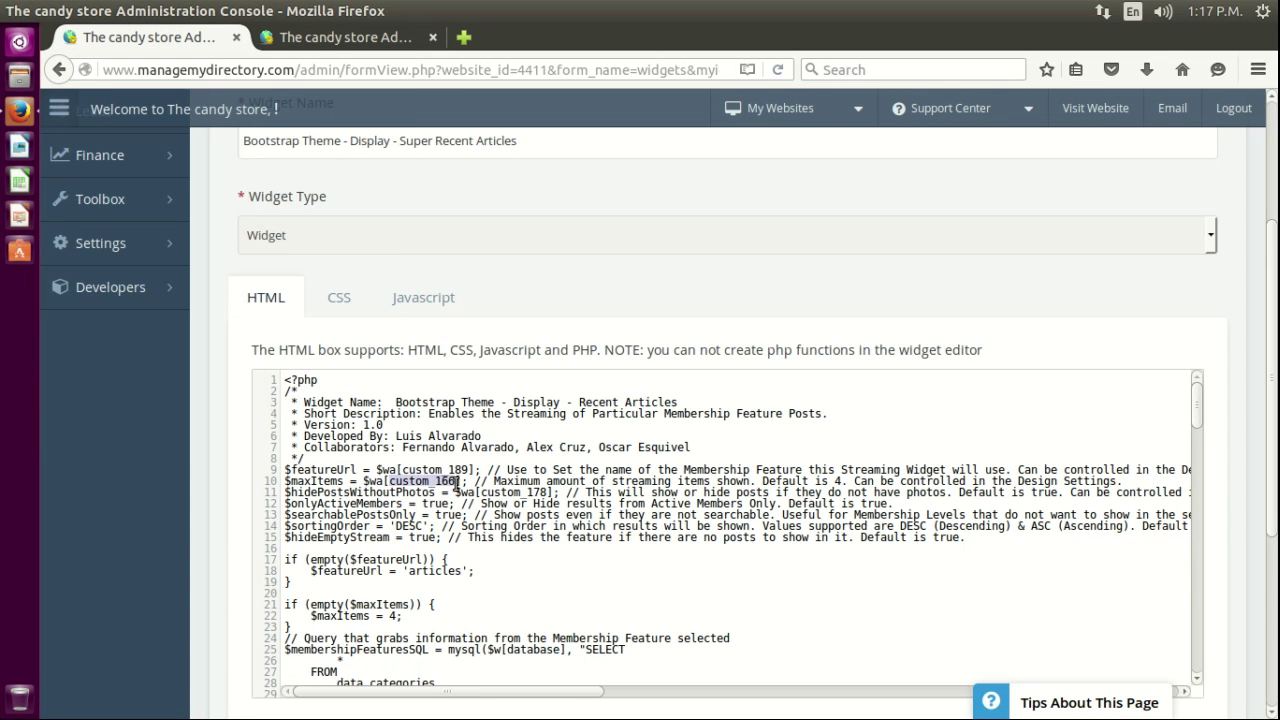
pyautogui.click(417, 484)
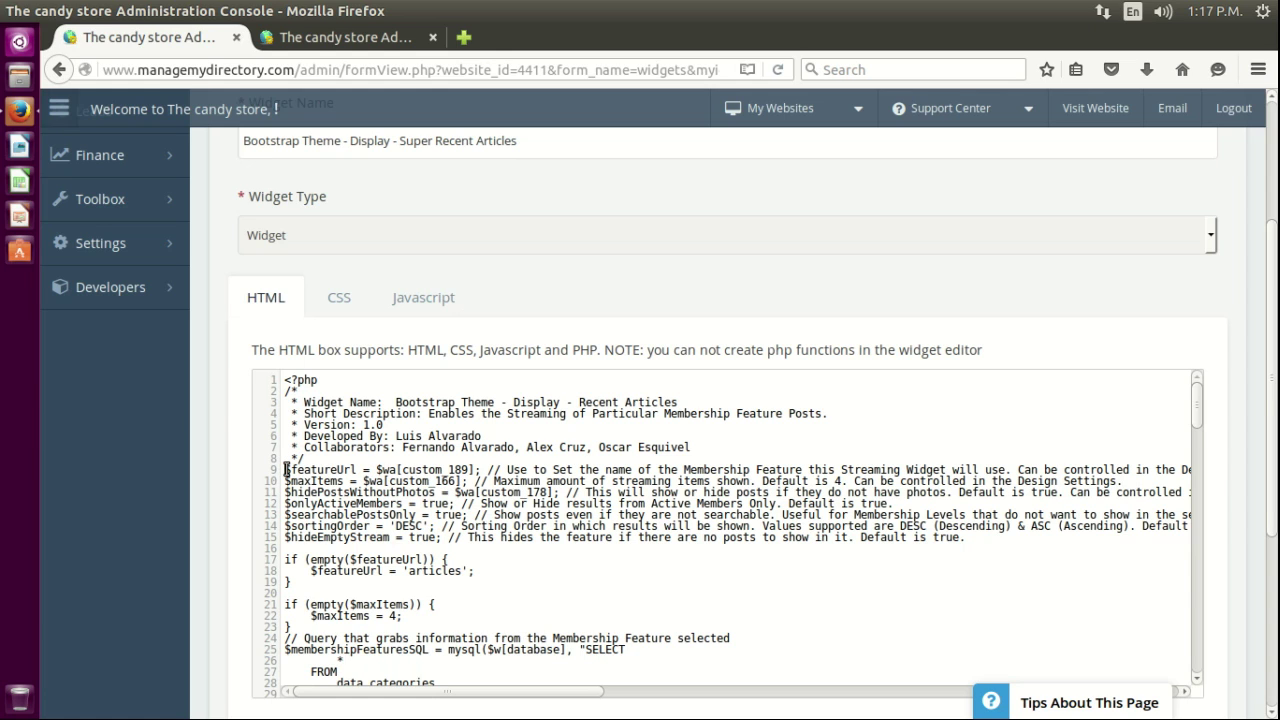
pyautogui.moveTo(287, 469); pyautogui.dragTo(363, 469)
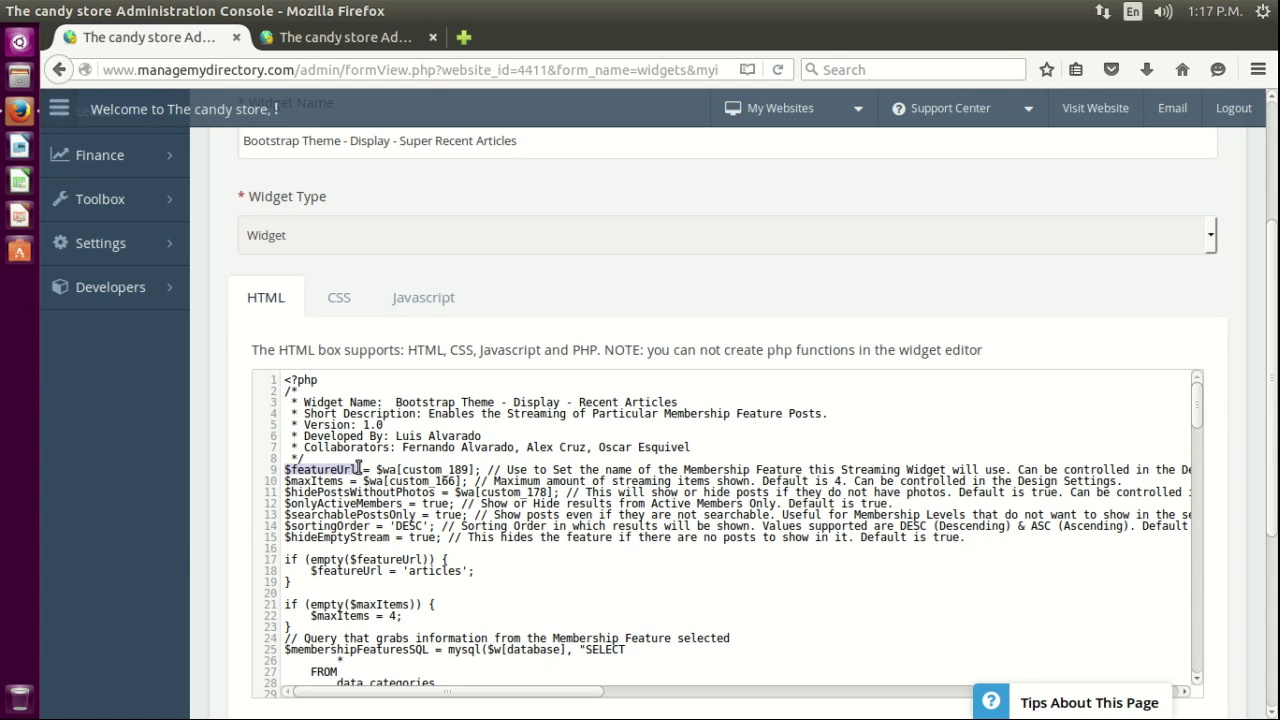
pyautogui.click(377, 470)
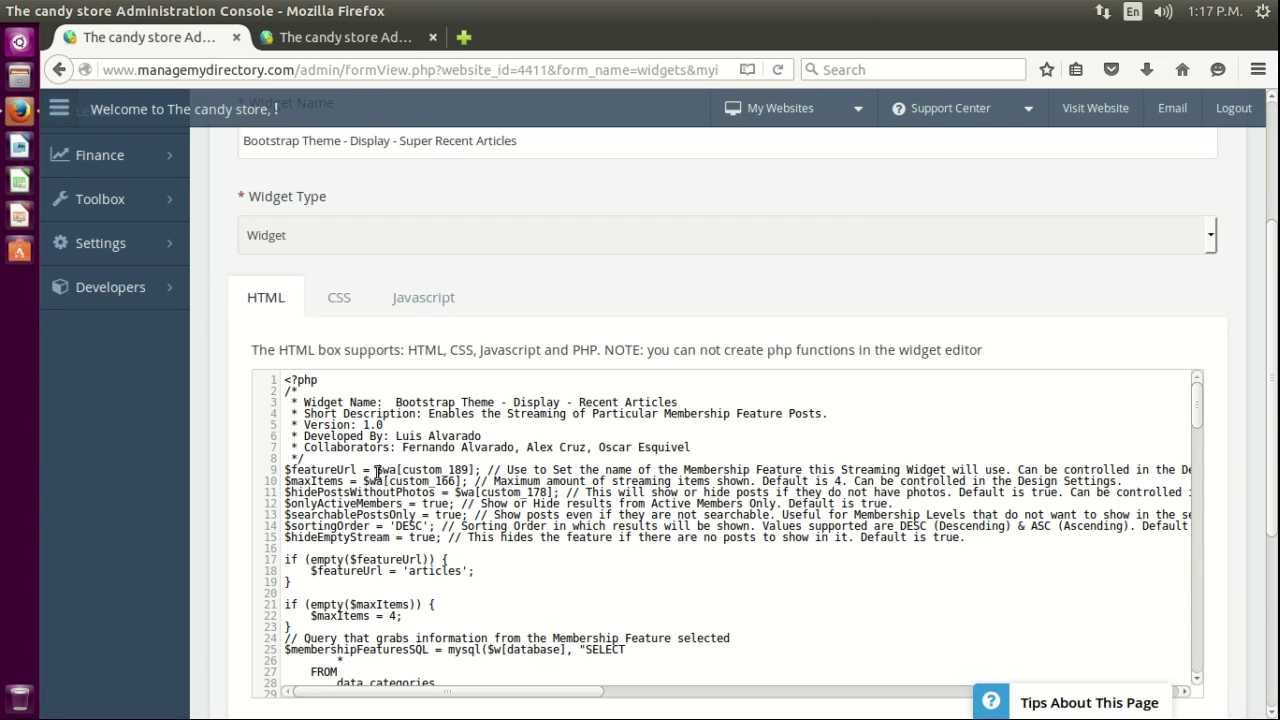
# - Check the Articles feature URL reads 'articles' in Homepage Layout, closing the developer tools
pyautogui.click(347, 47)
pyautogui.doubleClick(346, 320)
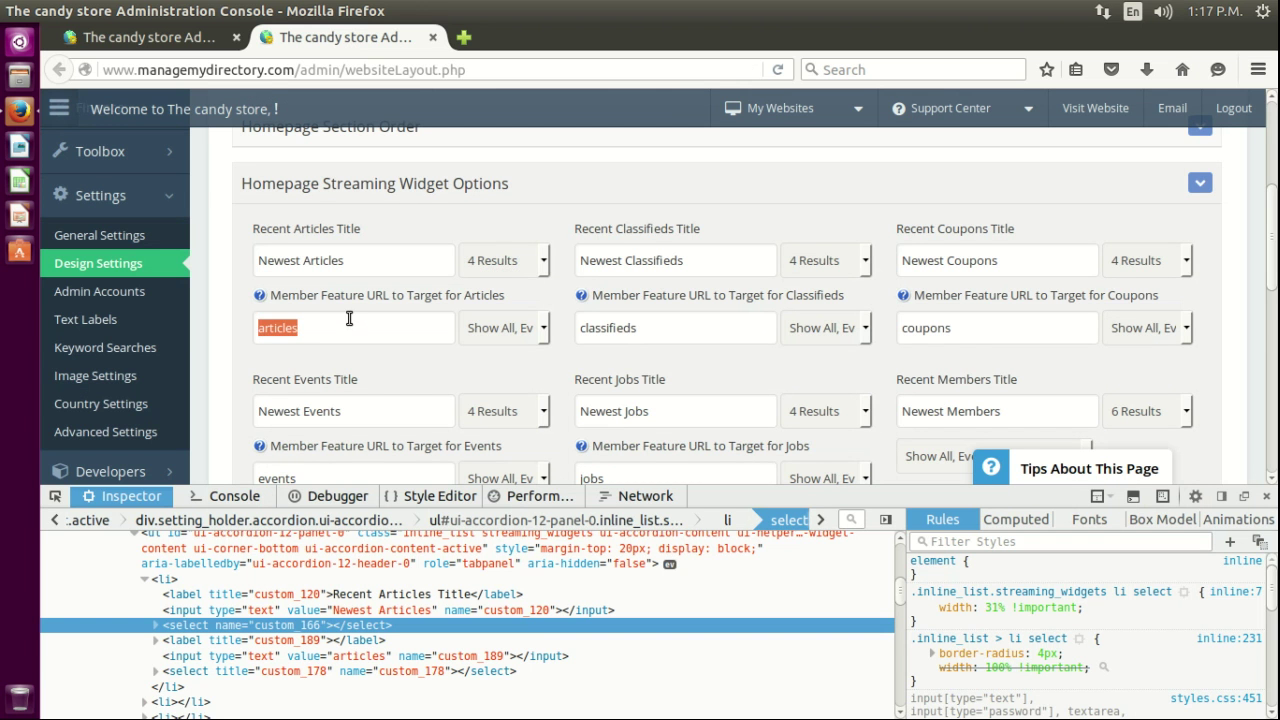
pyautogui.click(337, 326)
pyautogui.click(1266, 496)
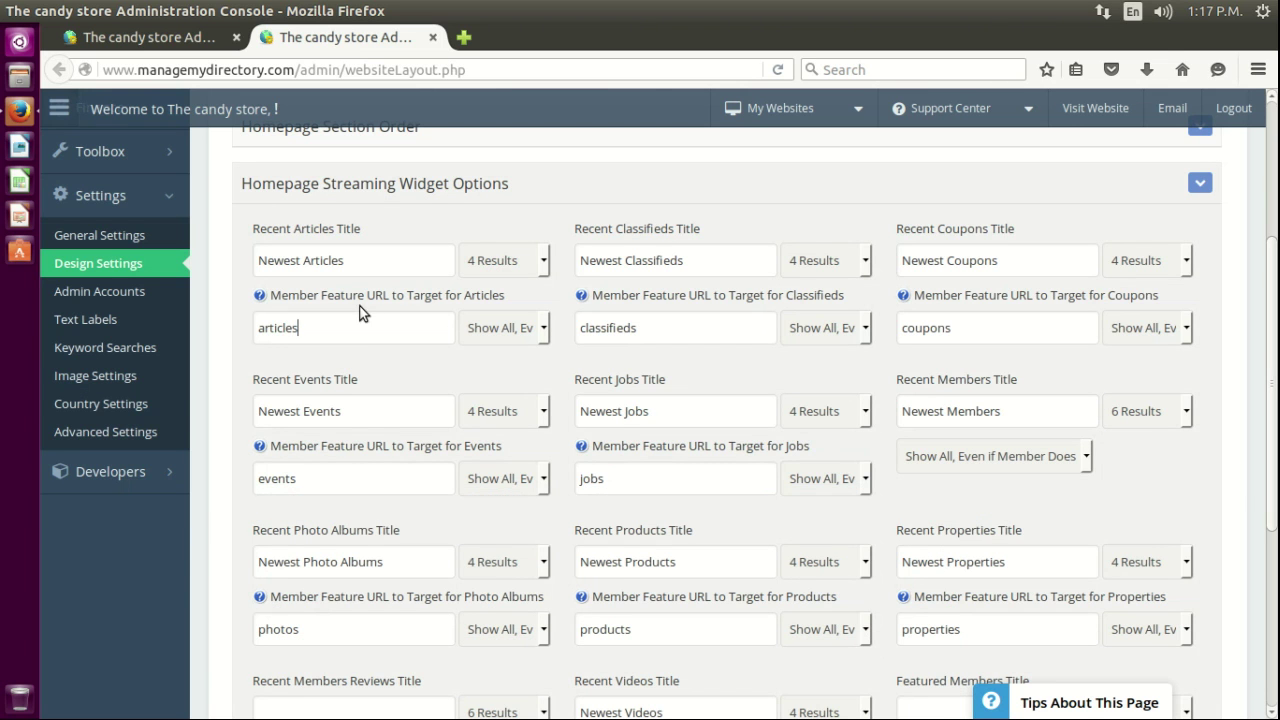
pyautogui.scroll(5, 251, 363)
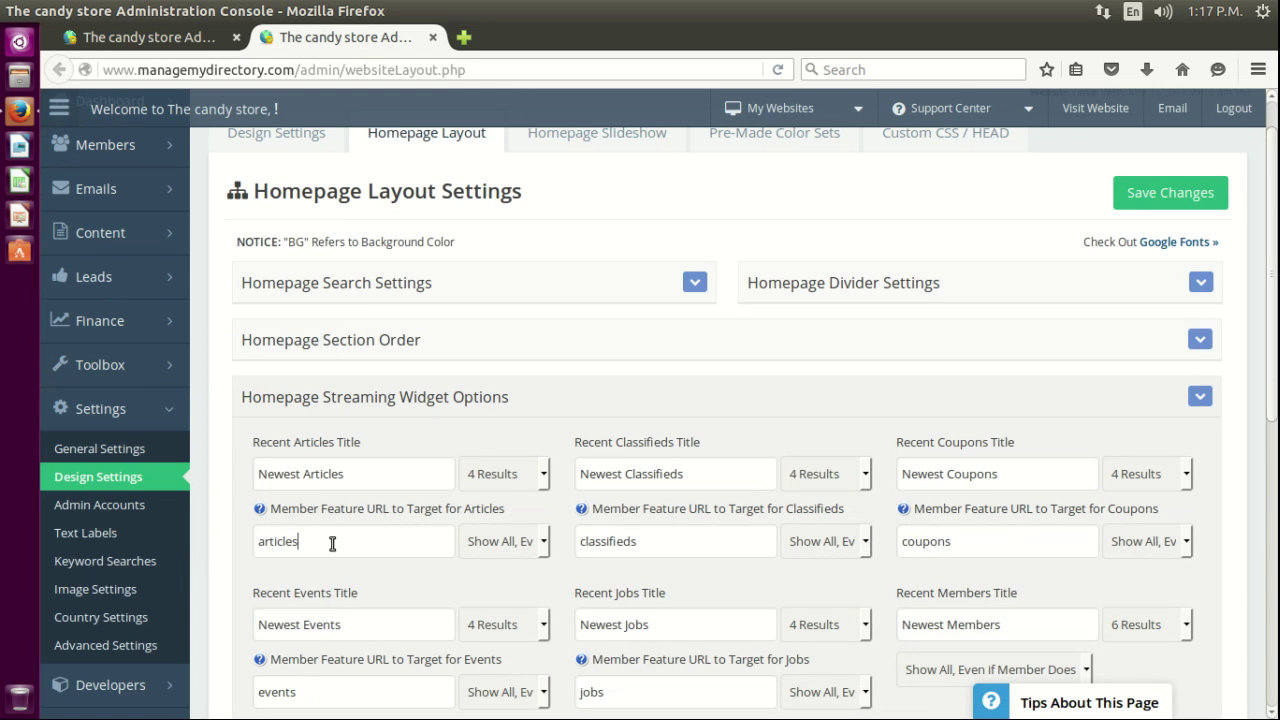
pyautogui.write('super')
pyautogui.press('BackSpace')
pyautogui.press('BackSpace')
pyautogui.press('BackSpace')
pyautogui.press('BackSpace')
pyautogui.press('BackSpace')
pyautogui.scroll(-5, 832, 486)
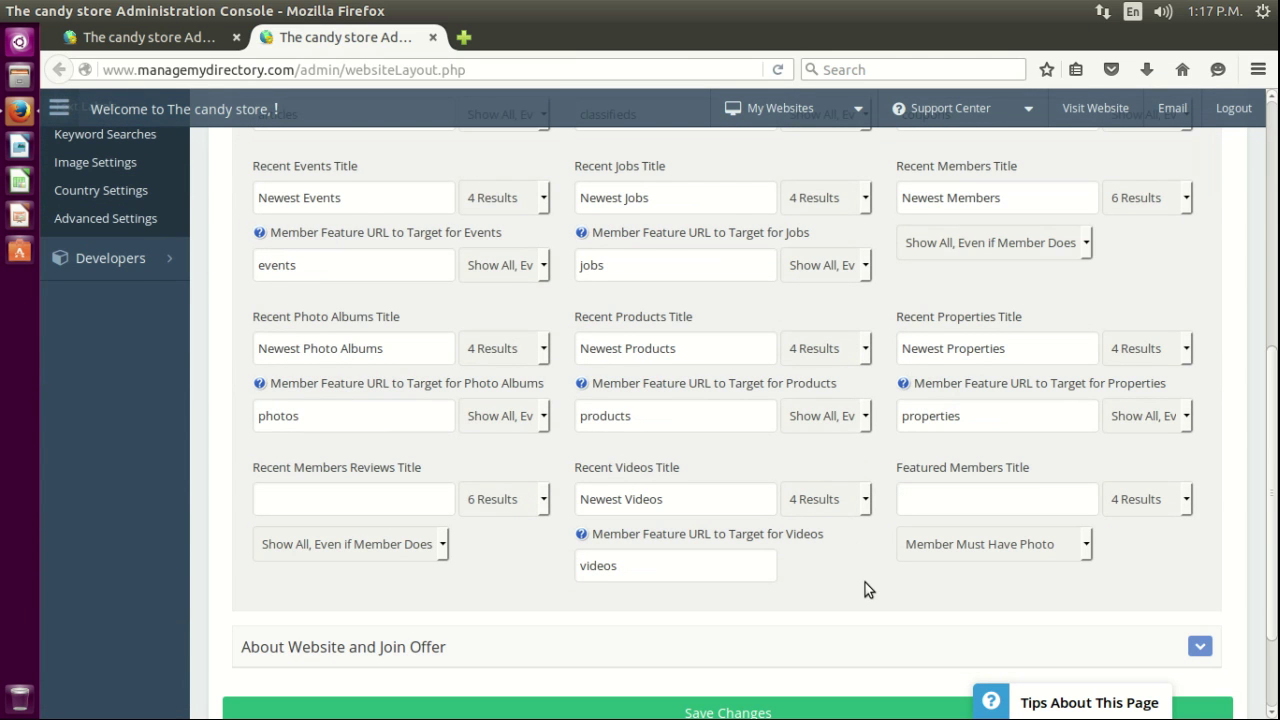
pyautogui.scroll(4, 866, 588)
pyautogui.scroll(-5, 463, 484)
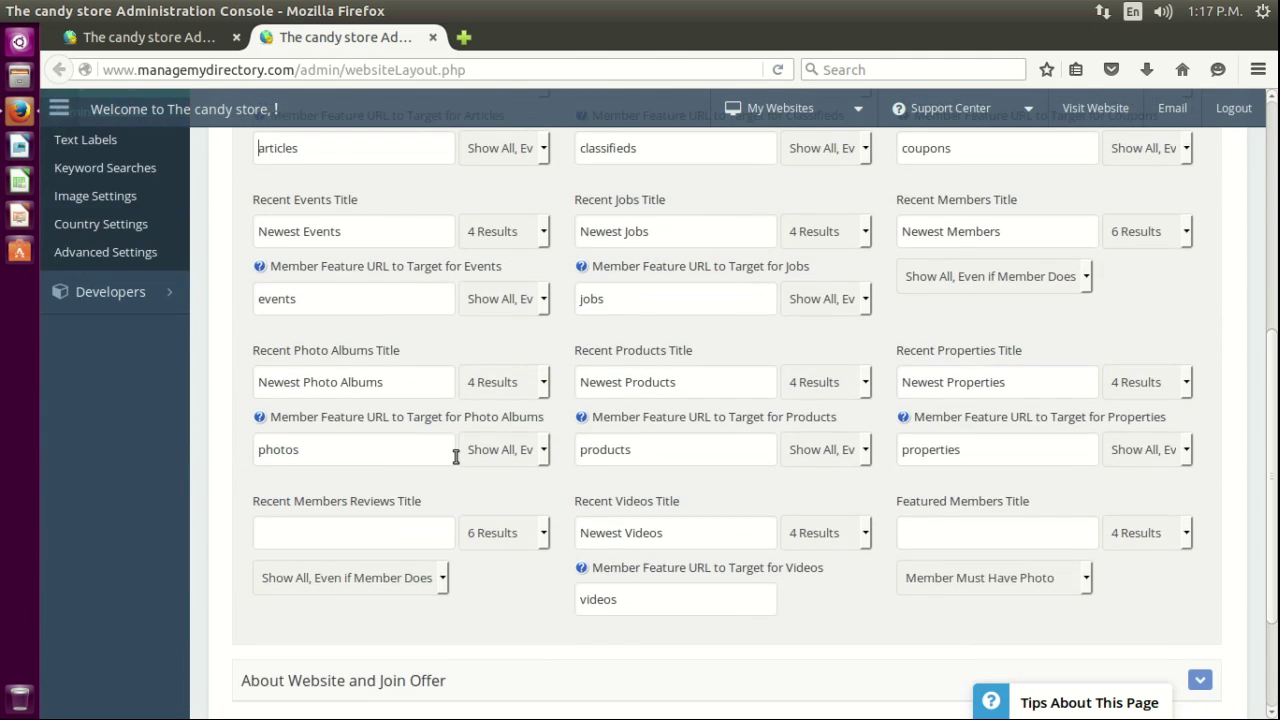
pyautogui.scroll(4, 460, 520)
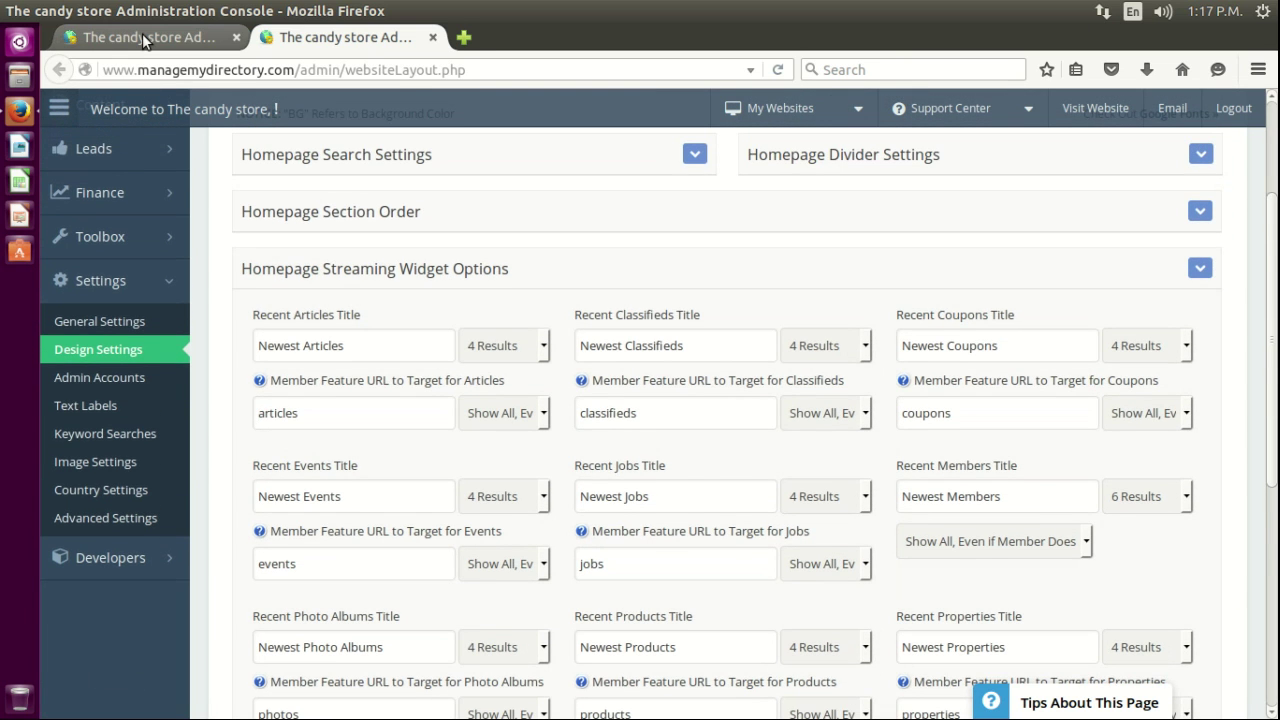
# - Set $featureUrl on line 9 of widget #447 to 'superarticles' and save the code
pyautogui.click(142, 34)
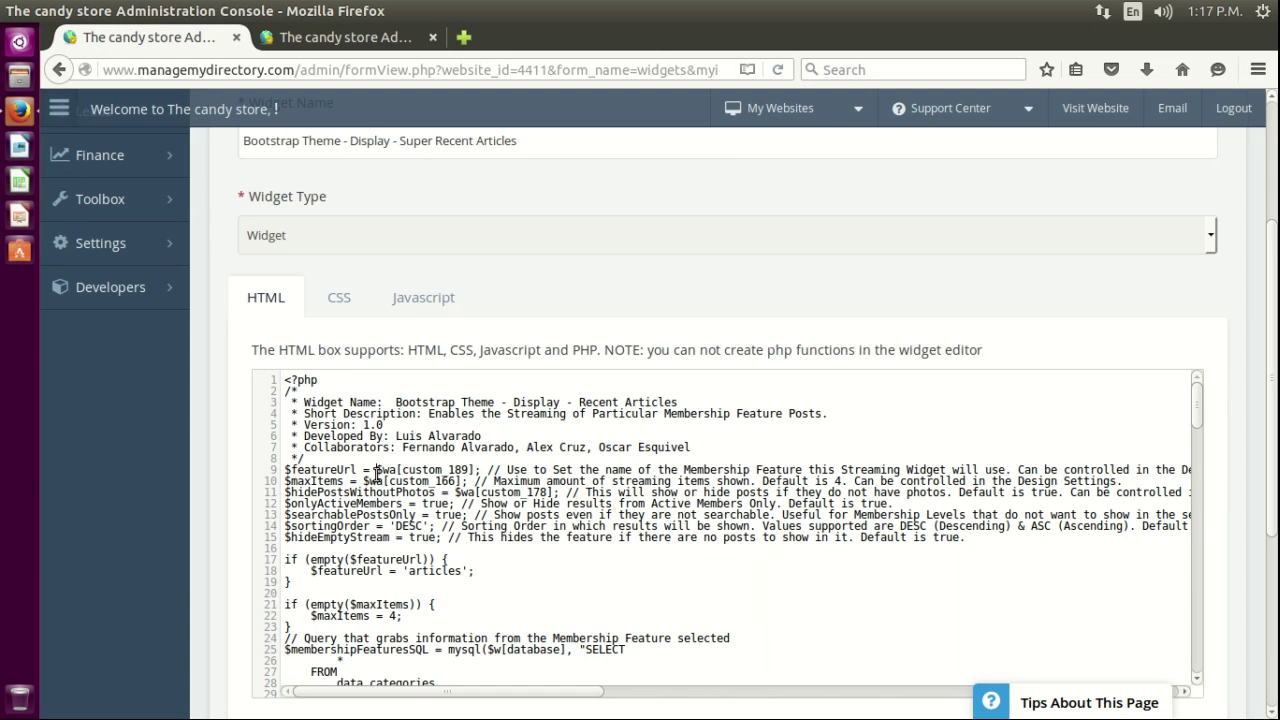
pyautogui.moveTo(376, 470); pyautogui.dragTo(481, 469)
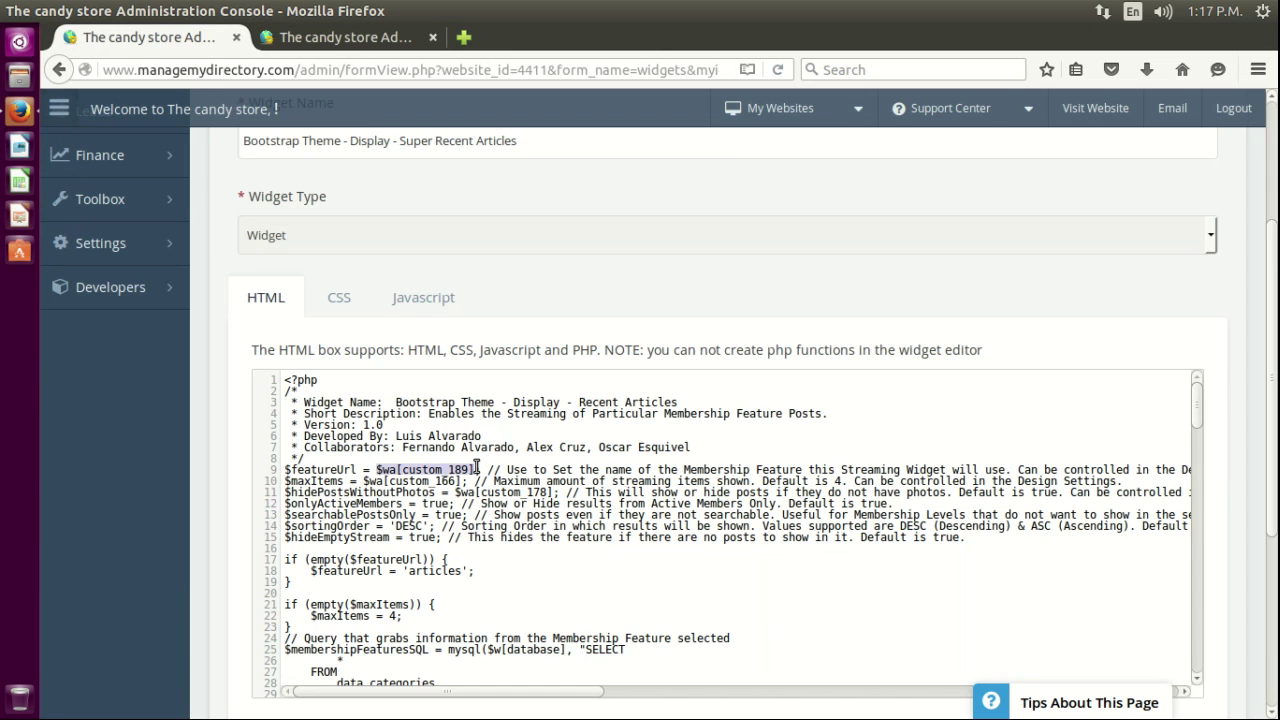
pyautogui.write("''")
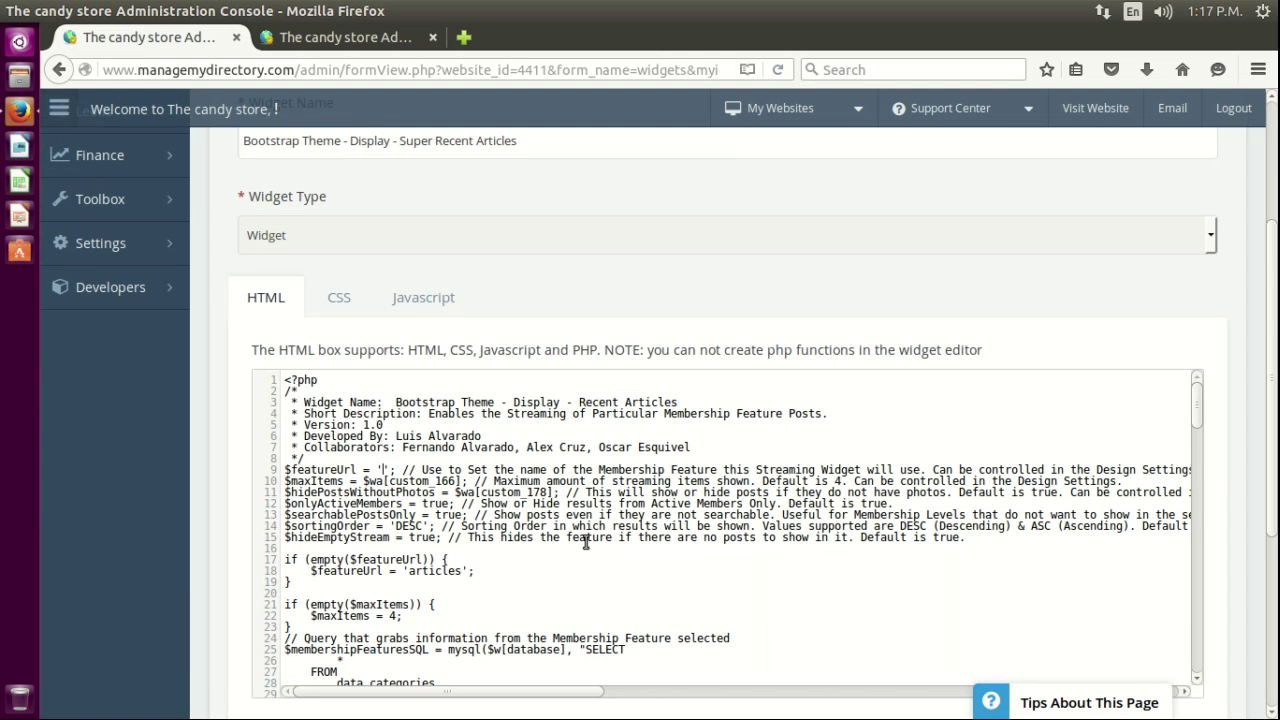
pyautogui.write('superarticle')
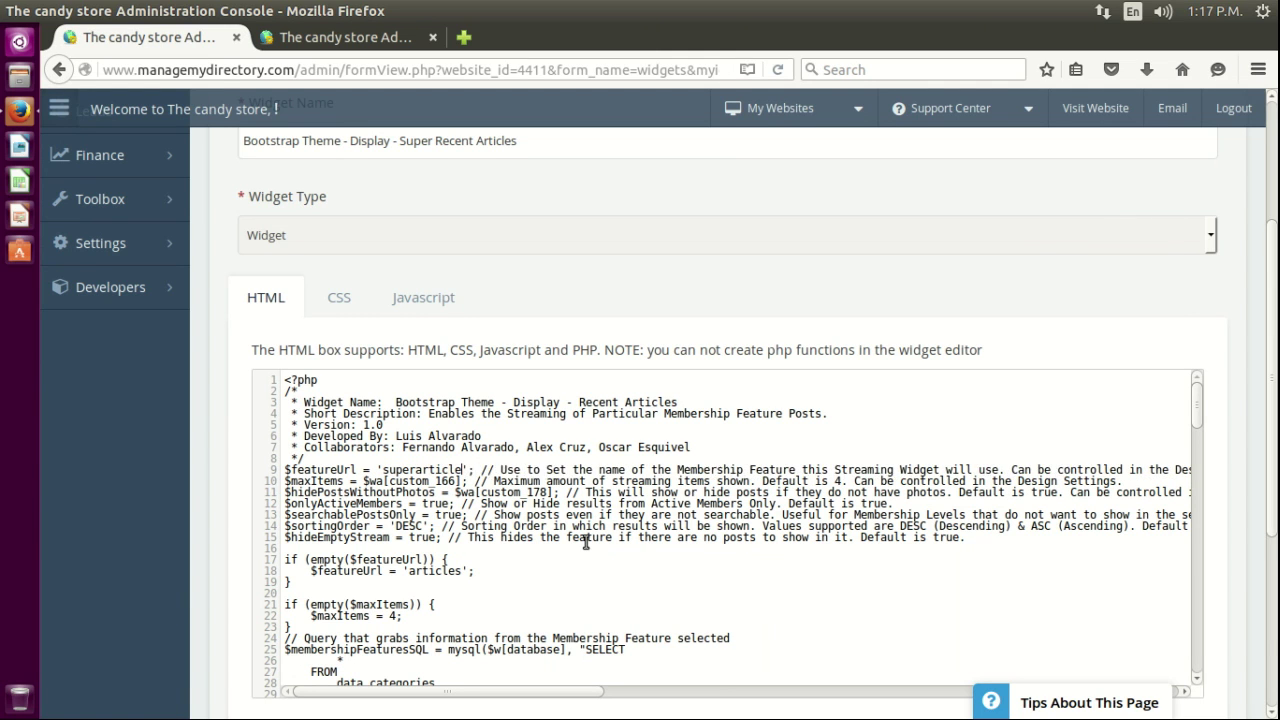
pyautogui.write('s')
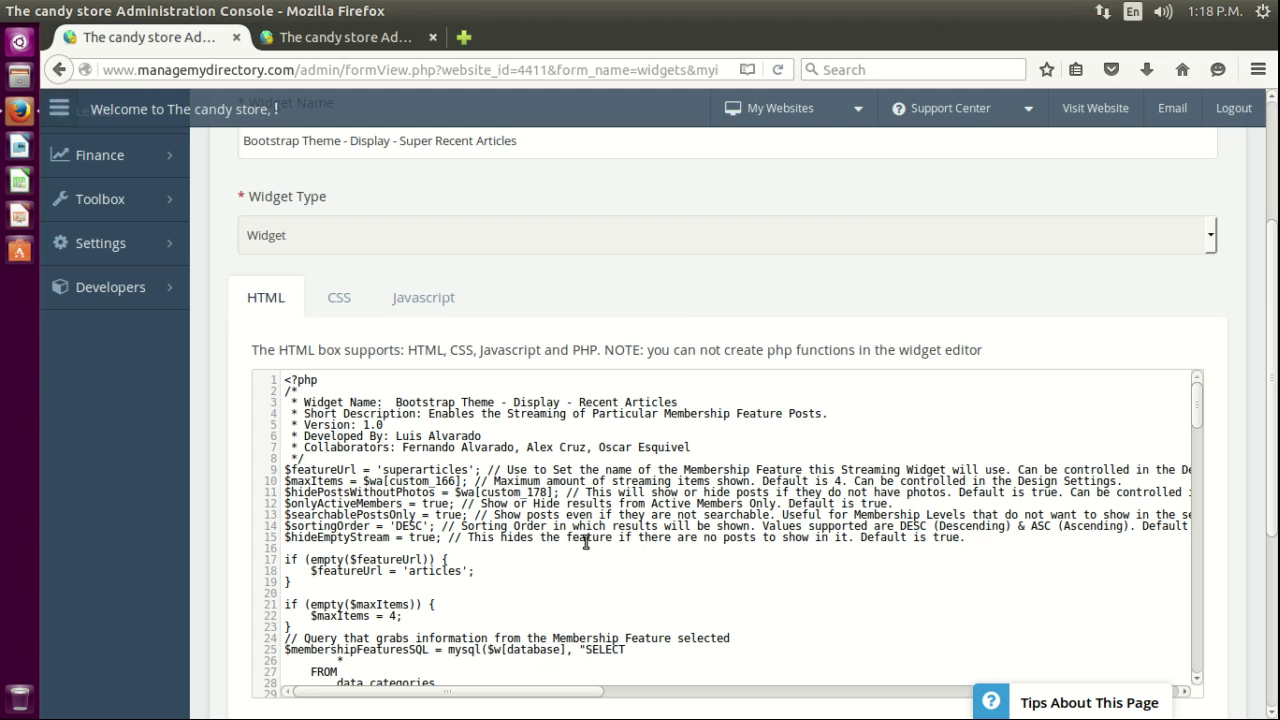
pyautogui.hotkey('ctrl', 's')
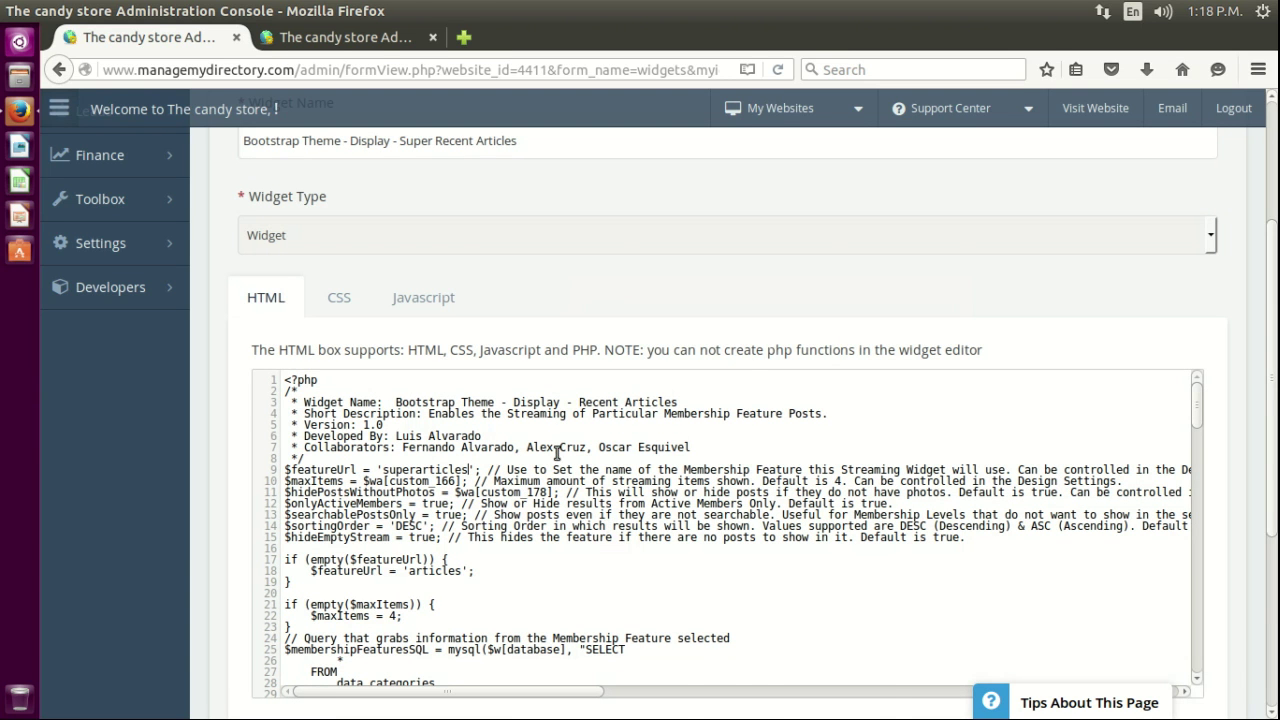
pyautogui.click(313, 36)
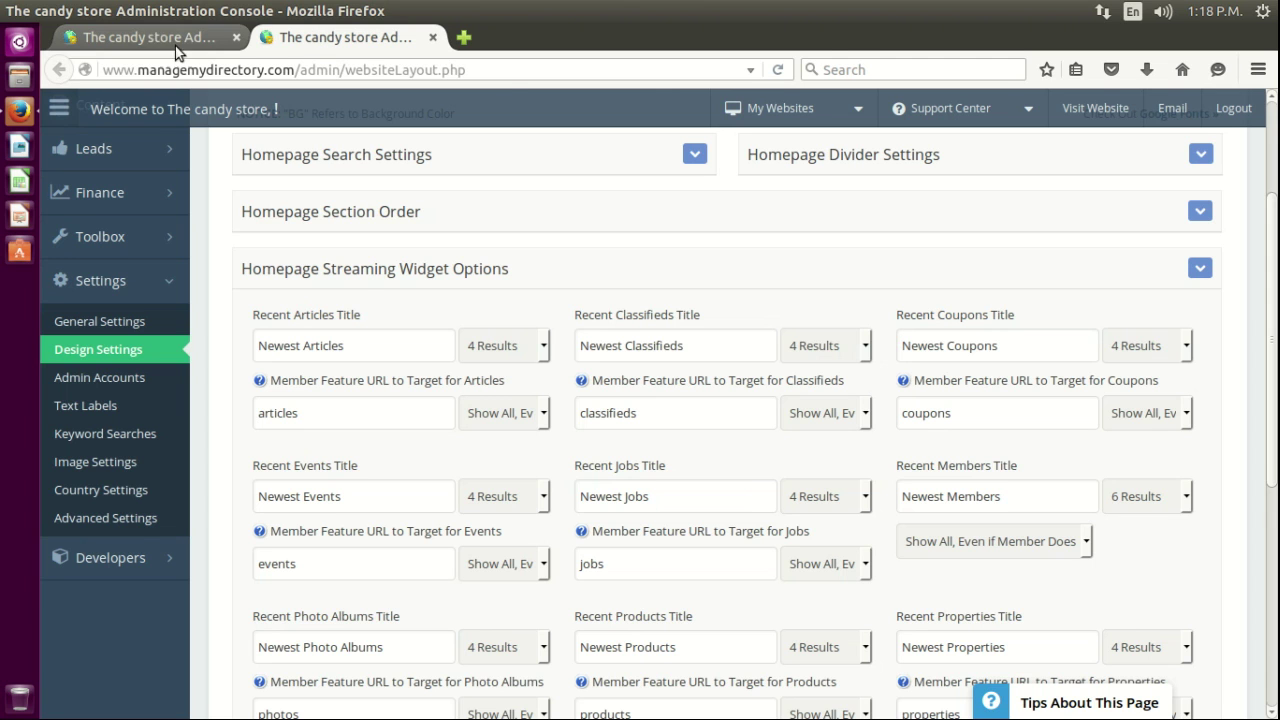
# - Open the Home Page editor, add a line after [widget=widgetB], and open Widget Manager in a new tab
pyautogui.scroll(3, 368, 288)
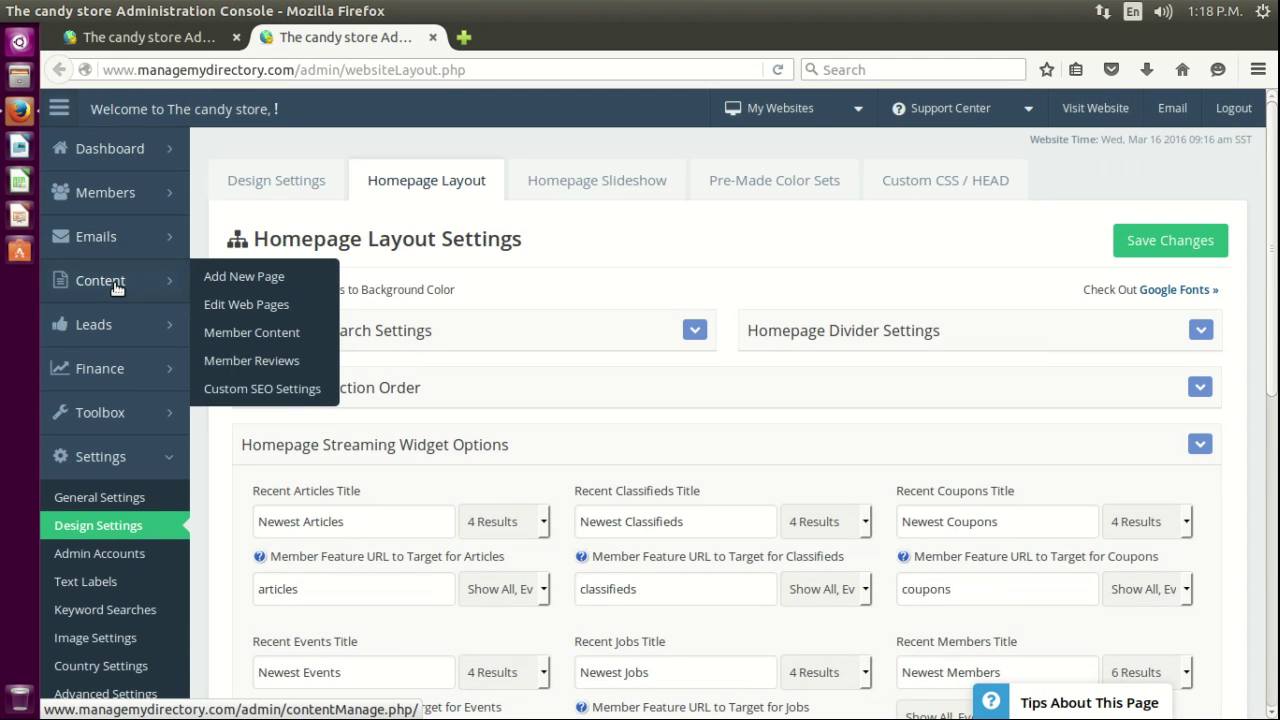
pyautogui.click(114, 284)
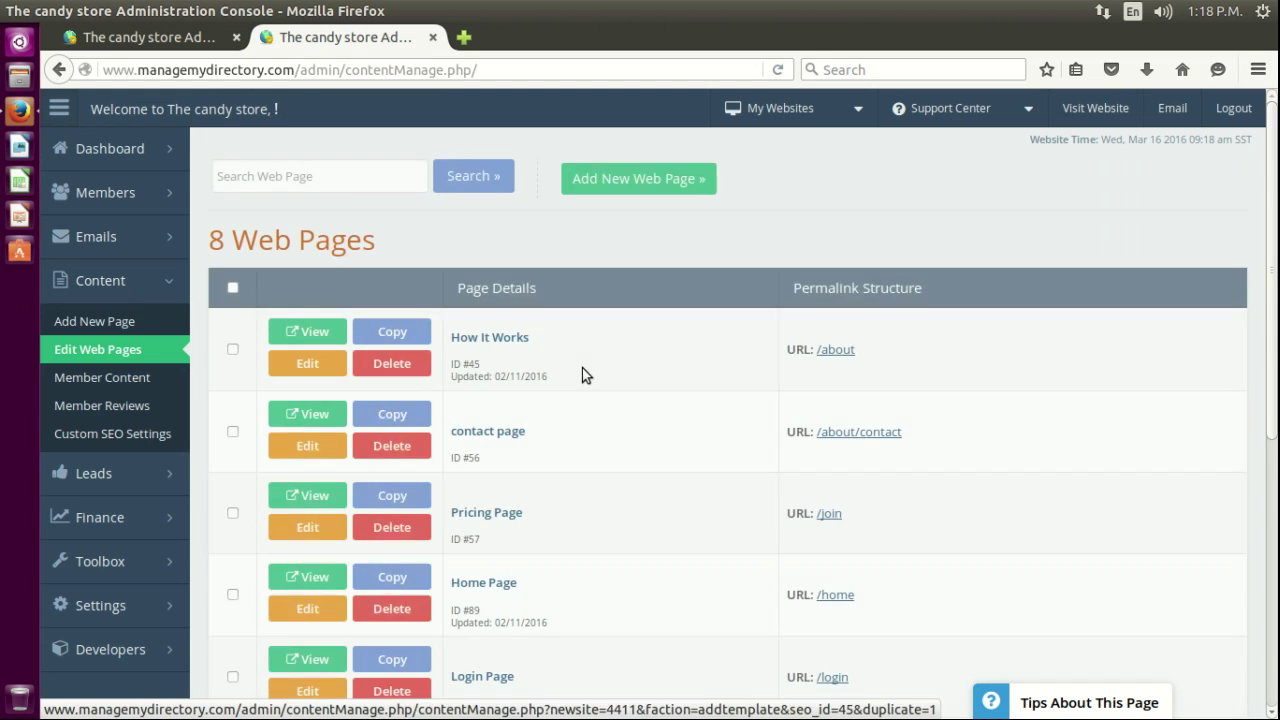
pyautogui.scroll(-2, 615, 466)
pyautogui.scroll(-3, 615, 462)
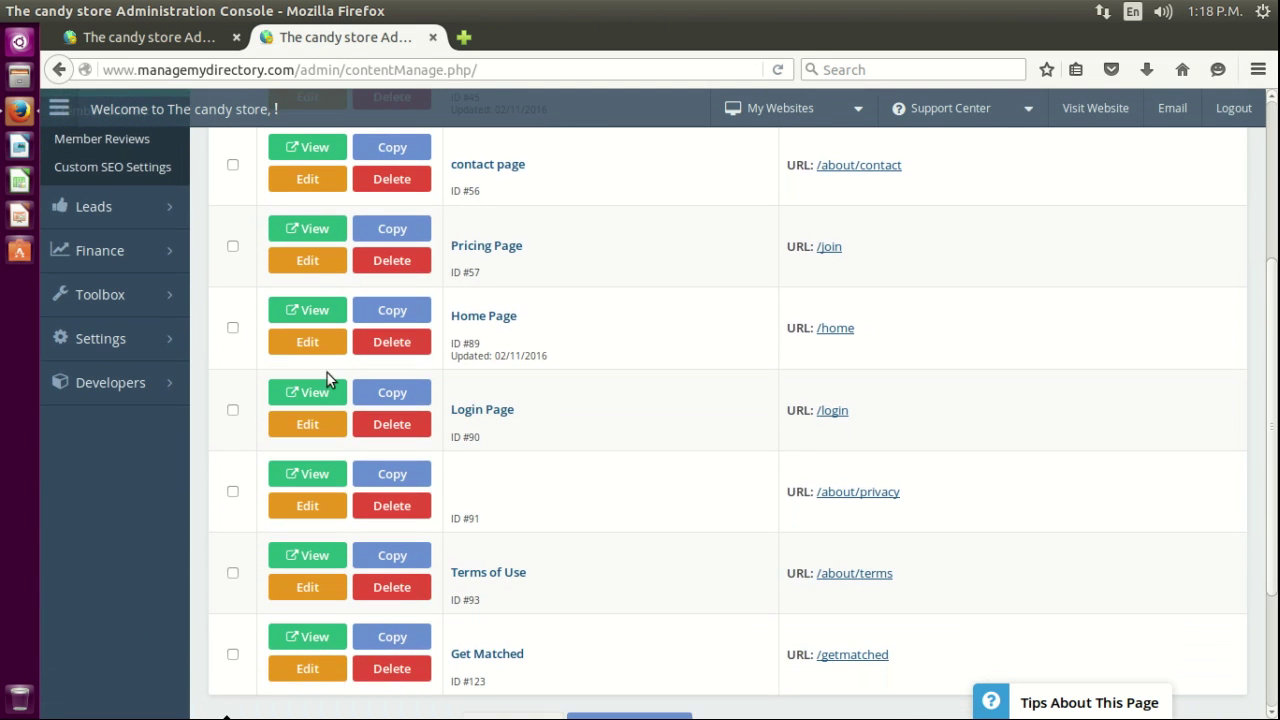
pyautogui.click(303, 344)
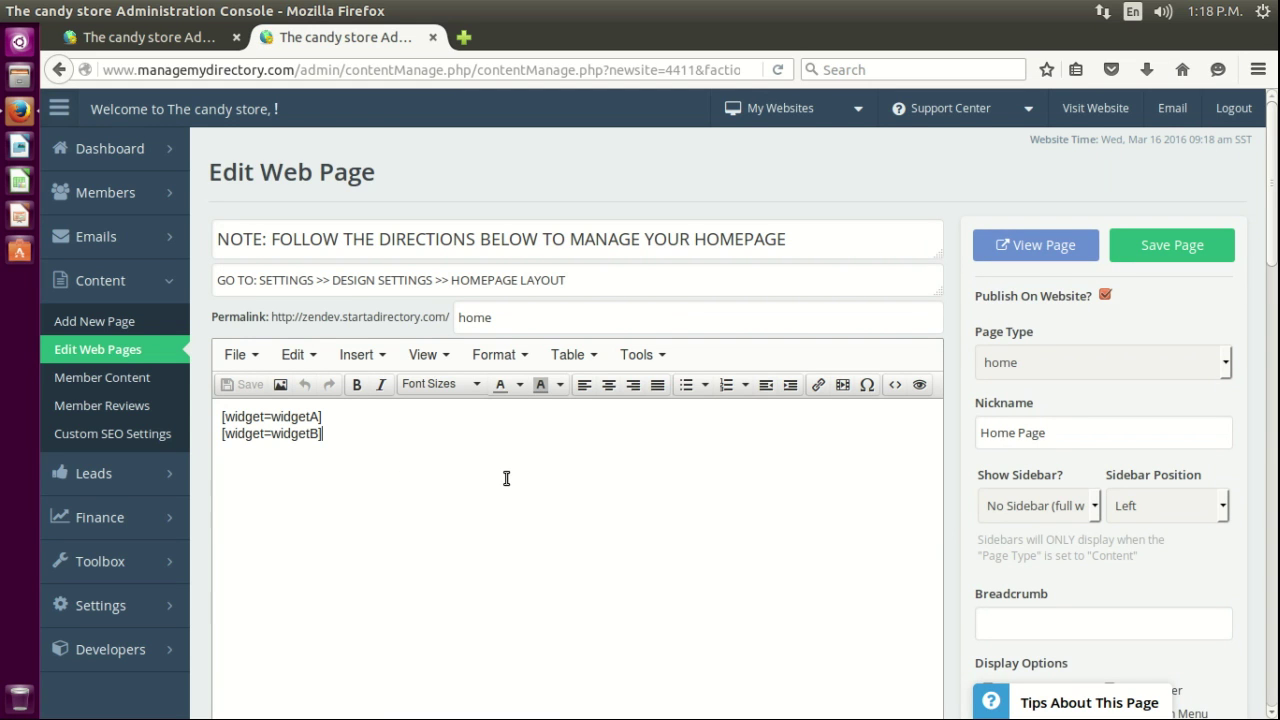
pyautogui.press('Return')
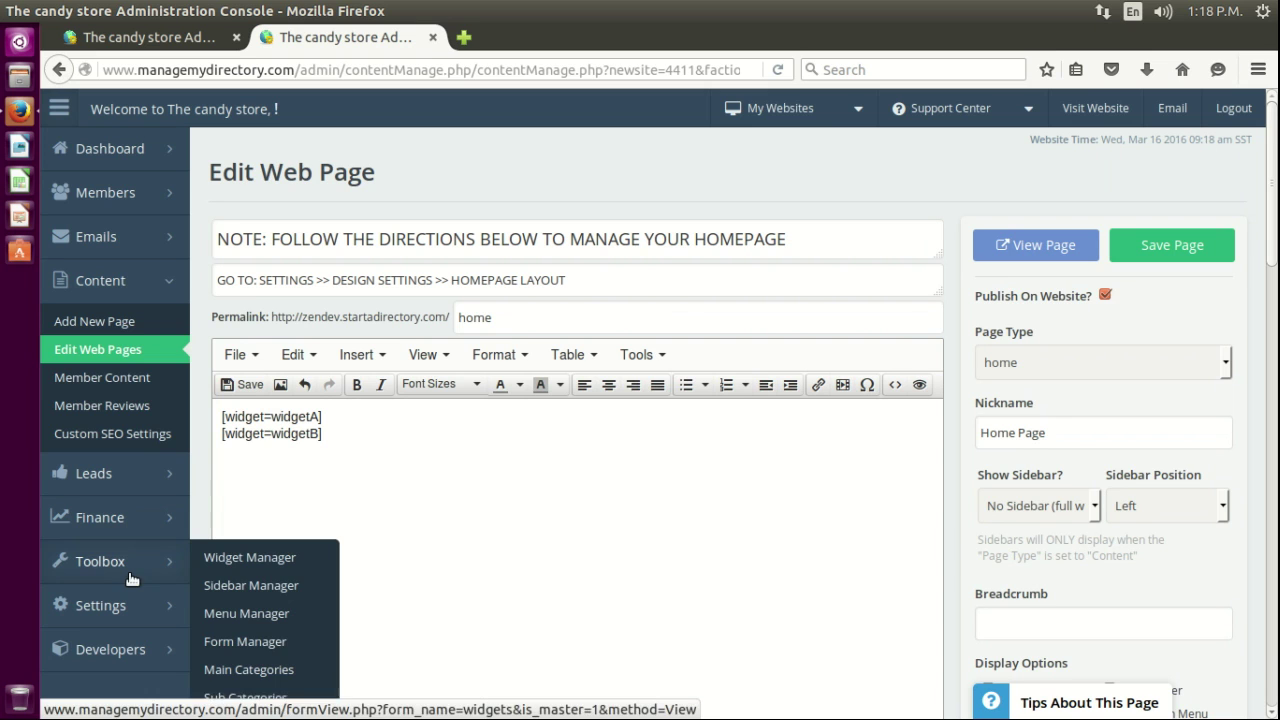
pyautogui.middleClick(232, 560)
# - Copy the shortcode from the Super Recent Articles widget's edit page
pyautogui.click(476, 40)
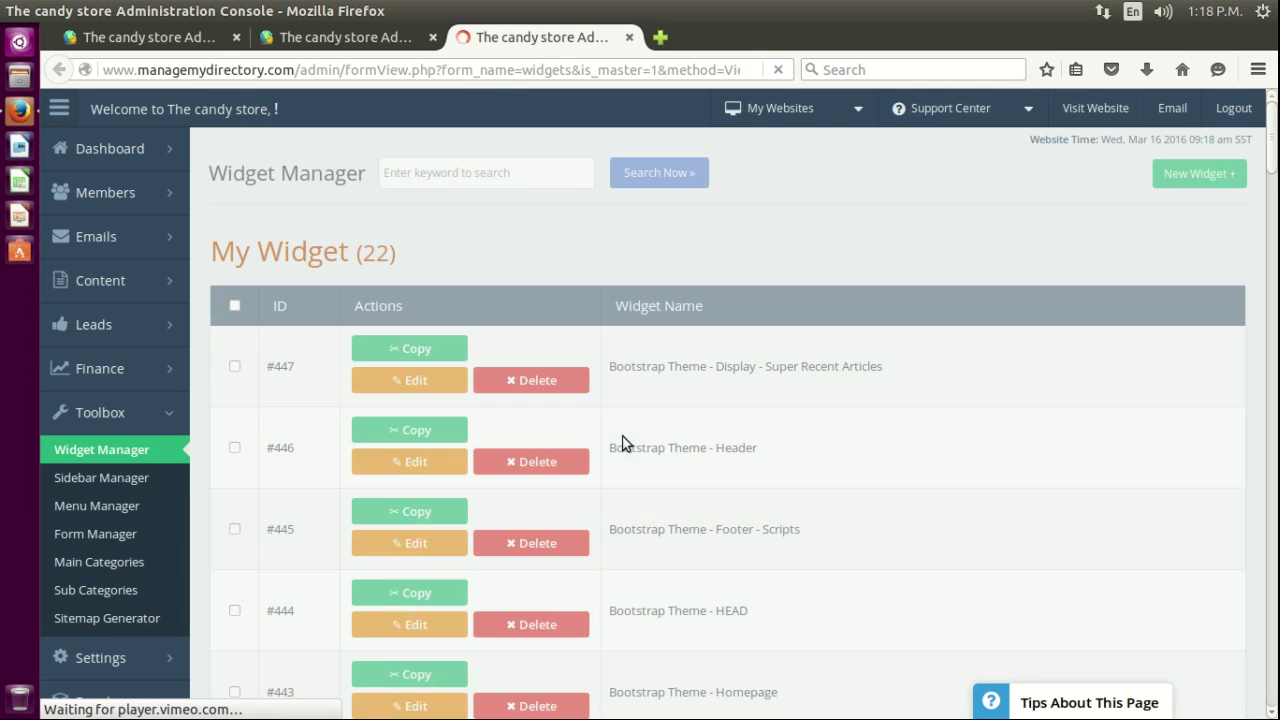
pyautogui.moveTo(611, 368); pyautogui.dragTo(879, 366)
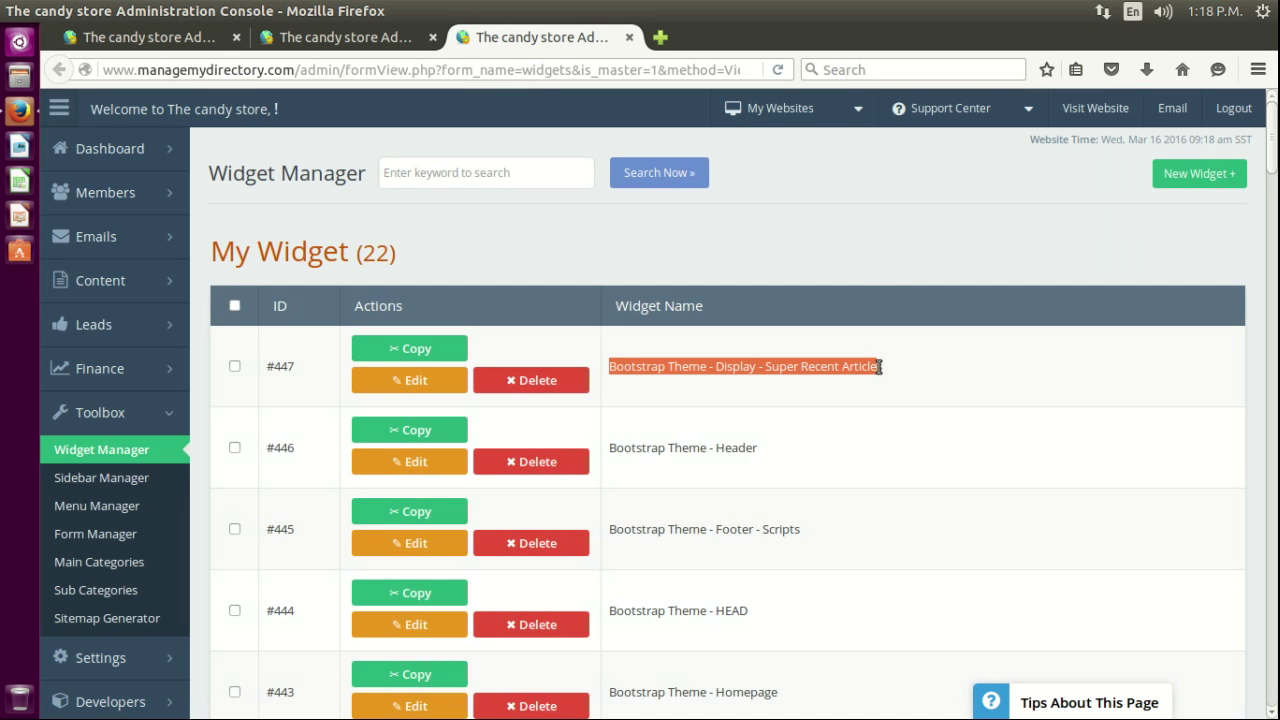
pyautogui.click(821, 366)
pyautogui.click(414, 380)
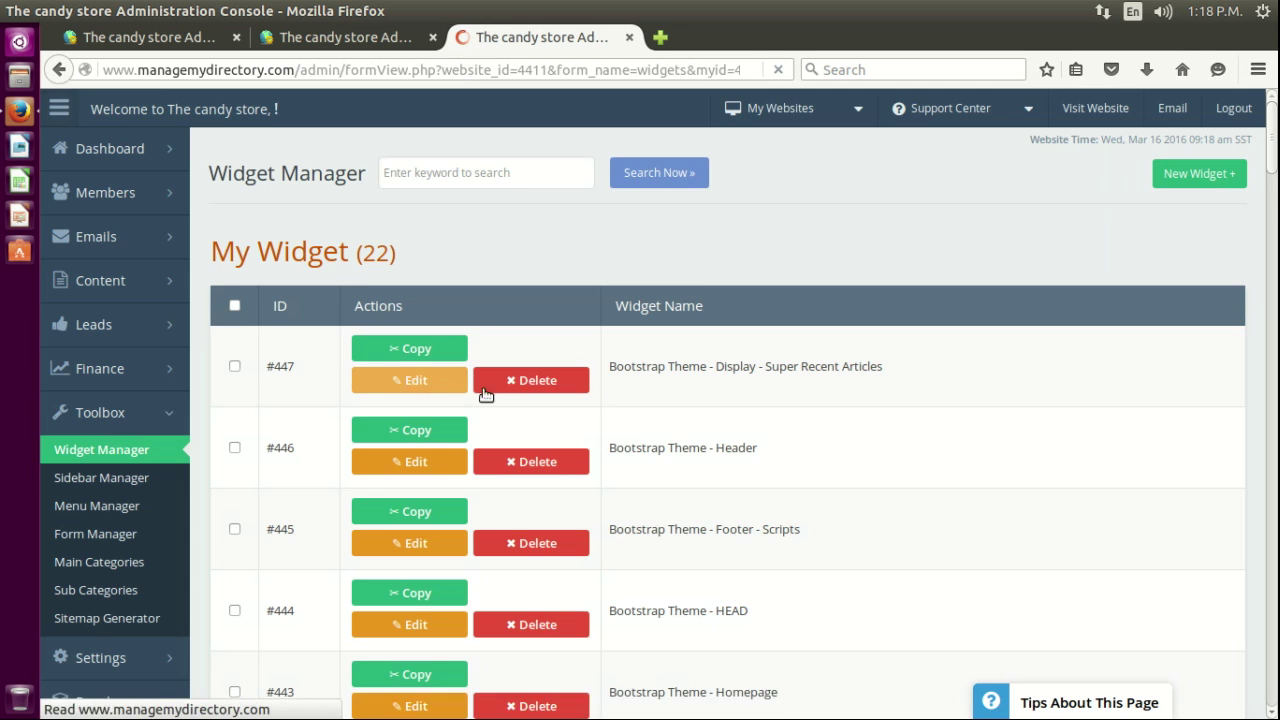
pyautogui.scroll(-2, 228, 513)
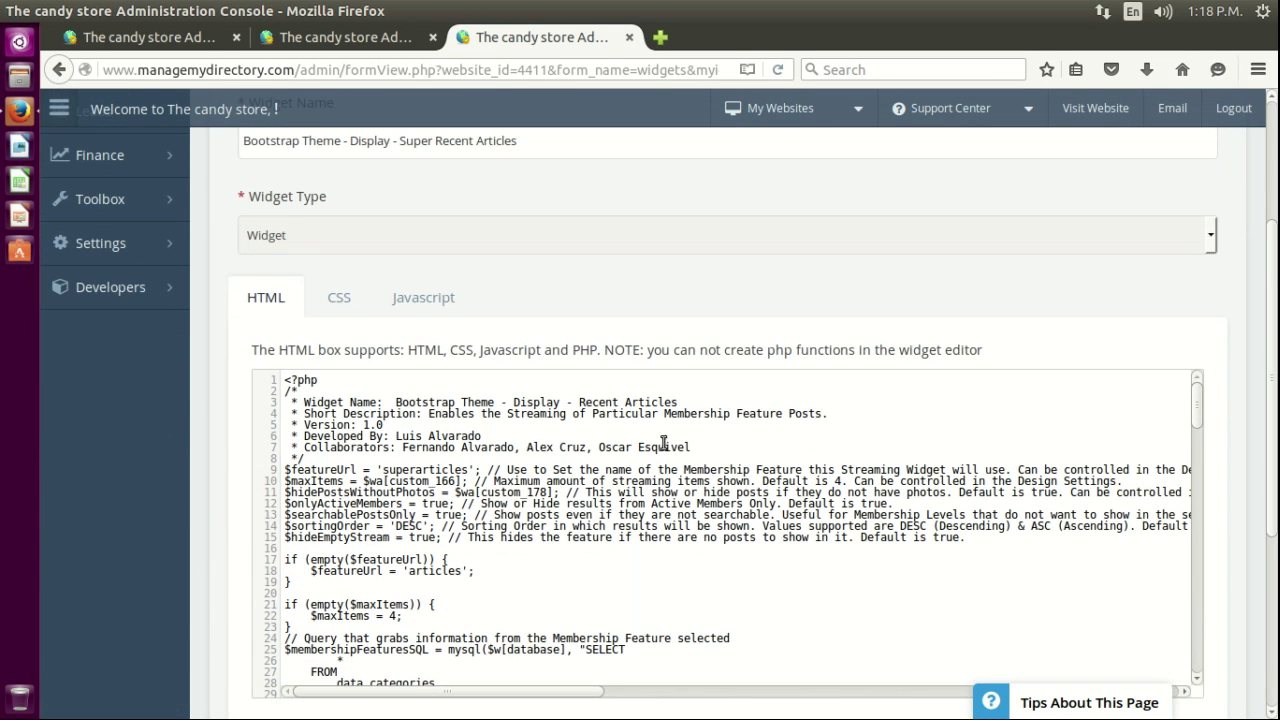
pyautogui.scroll(1, 115, 463)
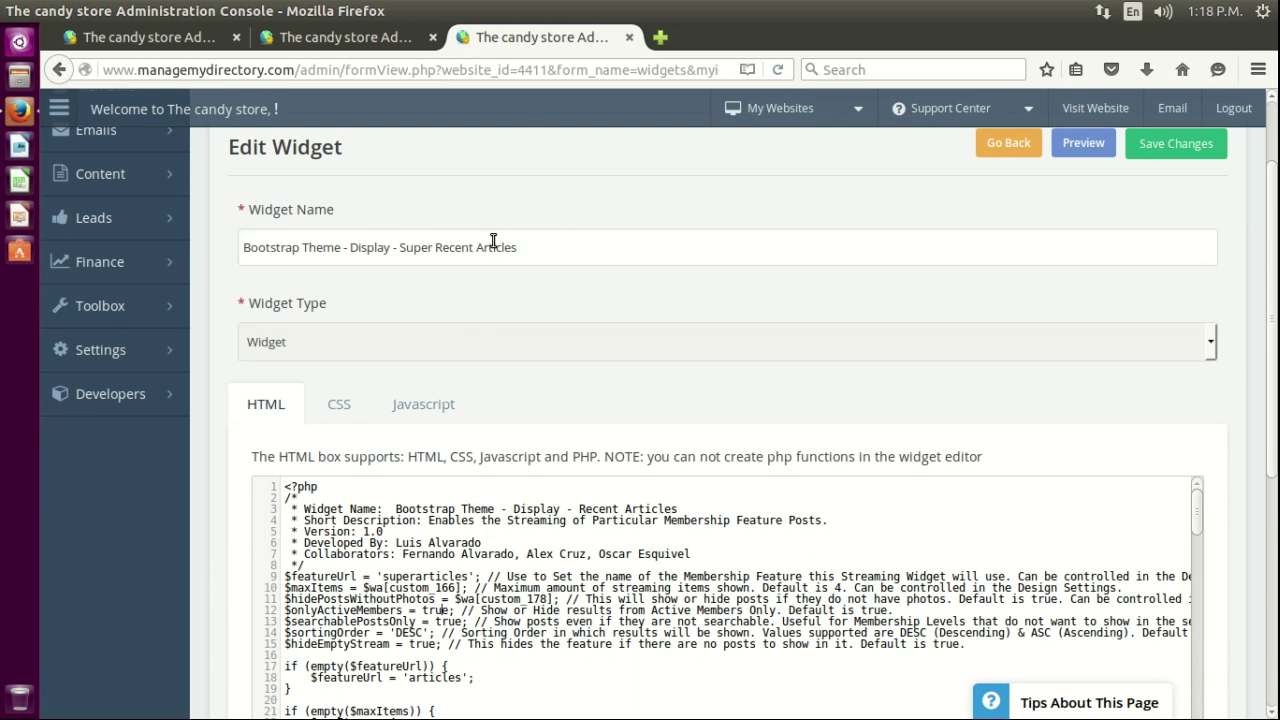
pyautogui.scroll(-4, 144, 539)
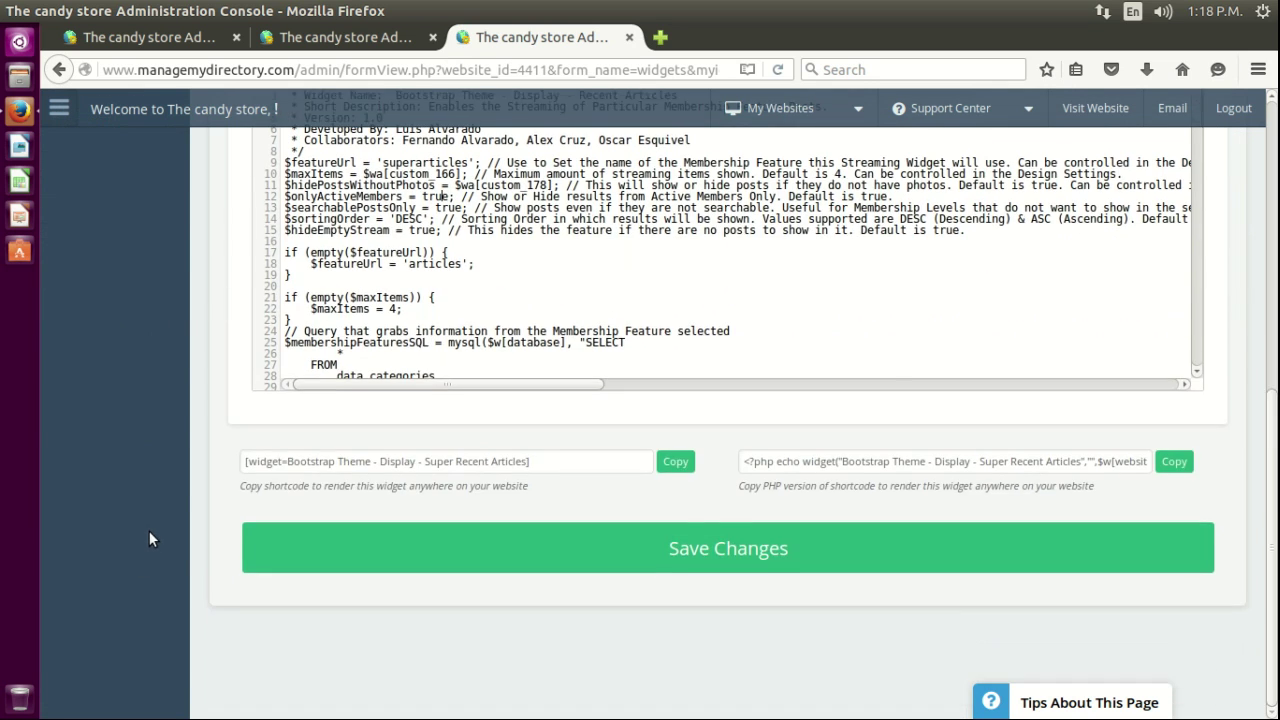
pyautogui.scroll(1, 149, 531)
pyautogui.click(547, 571)
pyautogui.hotkey('ctrl', 'c')
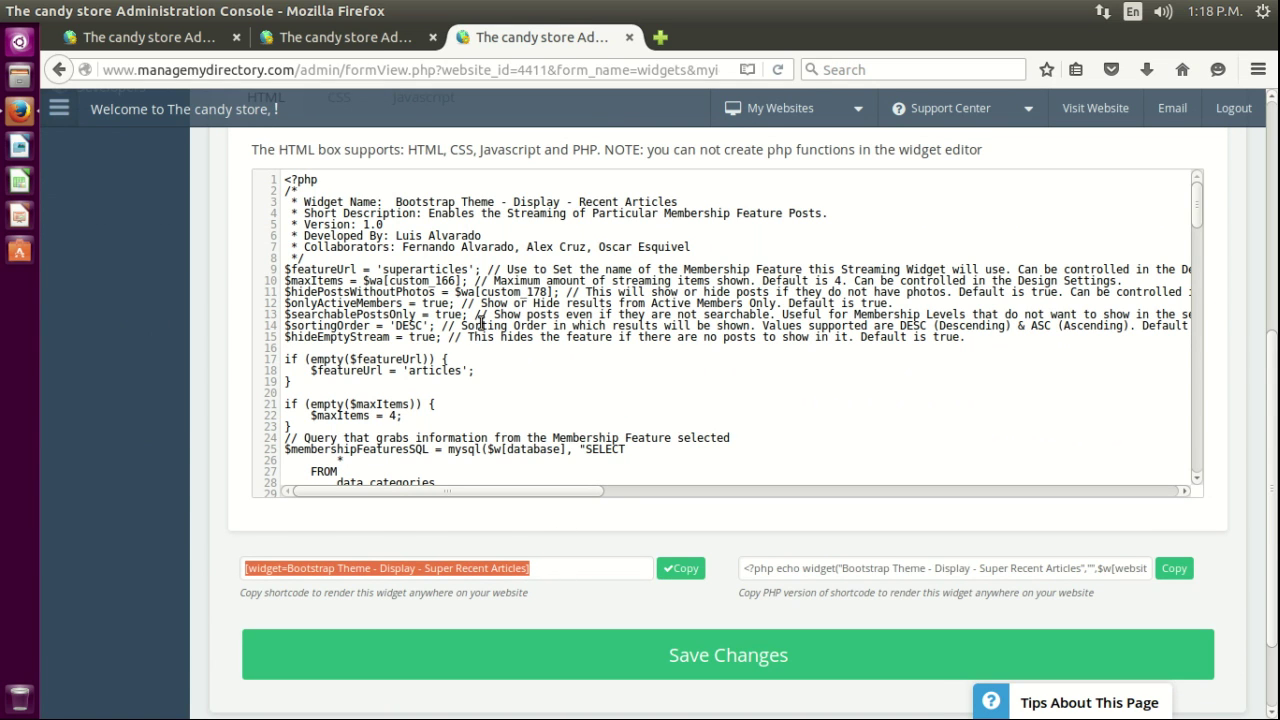
# - Paste the shortcode on the Home Page's new line, save the page, and view the live site
pyautogui.click(374, 37)
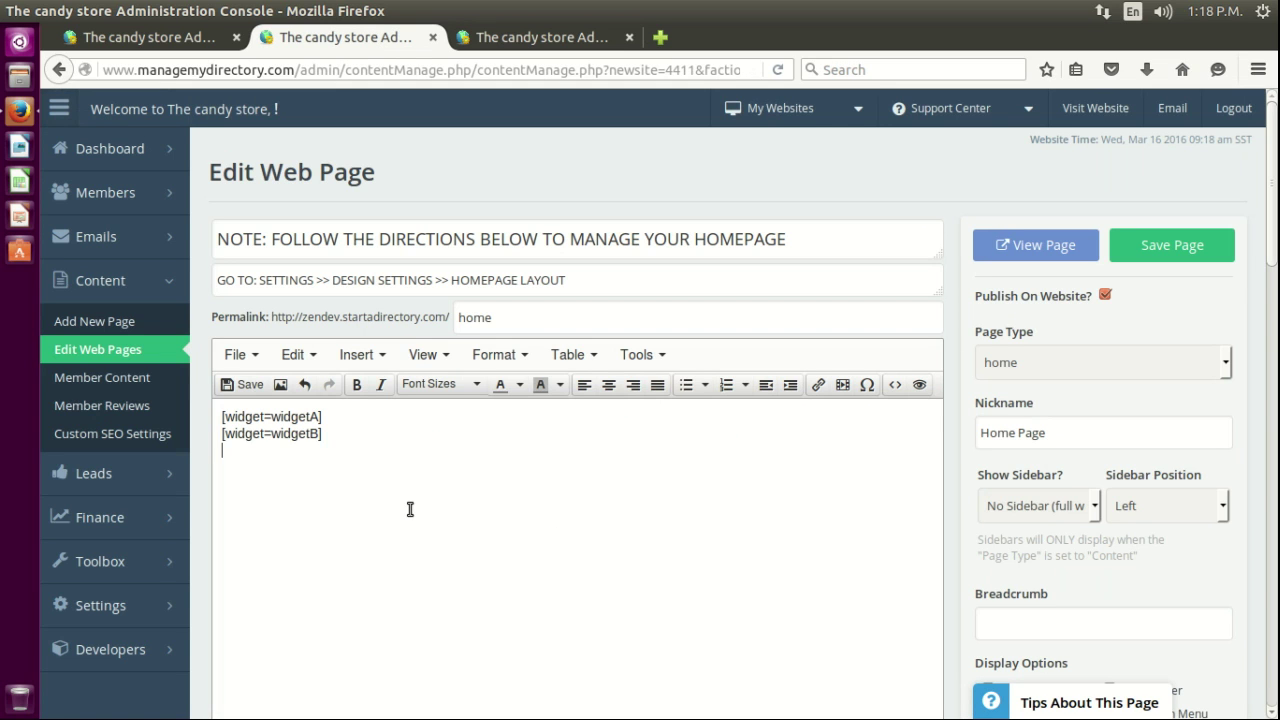
pyautogui.hotkey('ctrl', 'v')
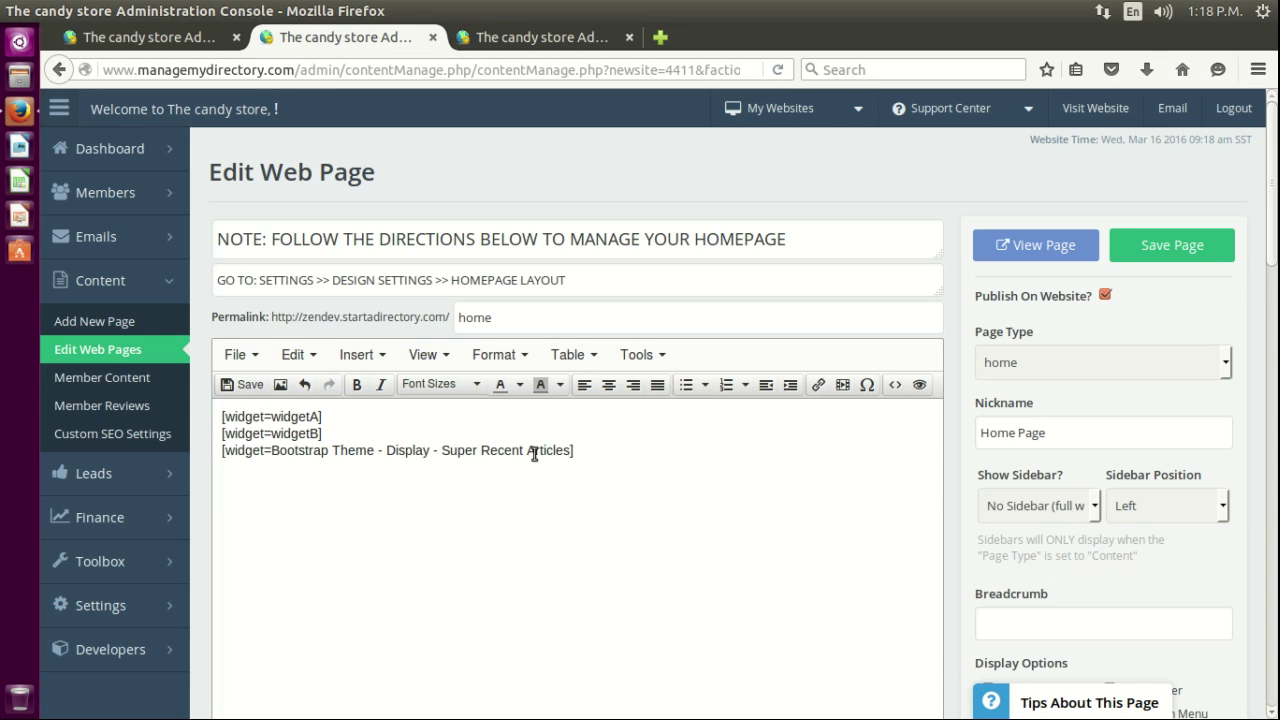
pyautogui.hotkey('ctrl', 's')
pyautogui.click(1150, 248)
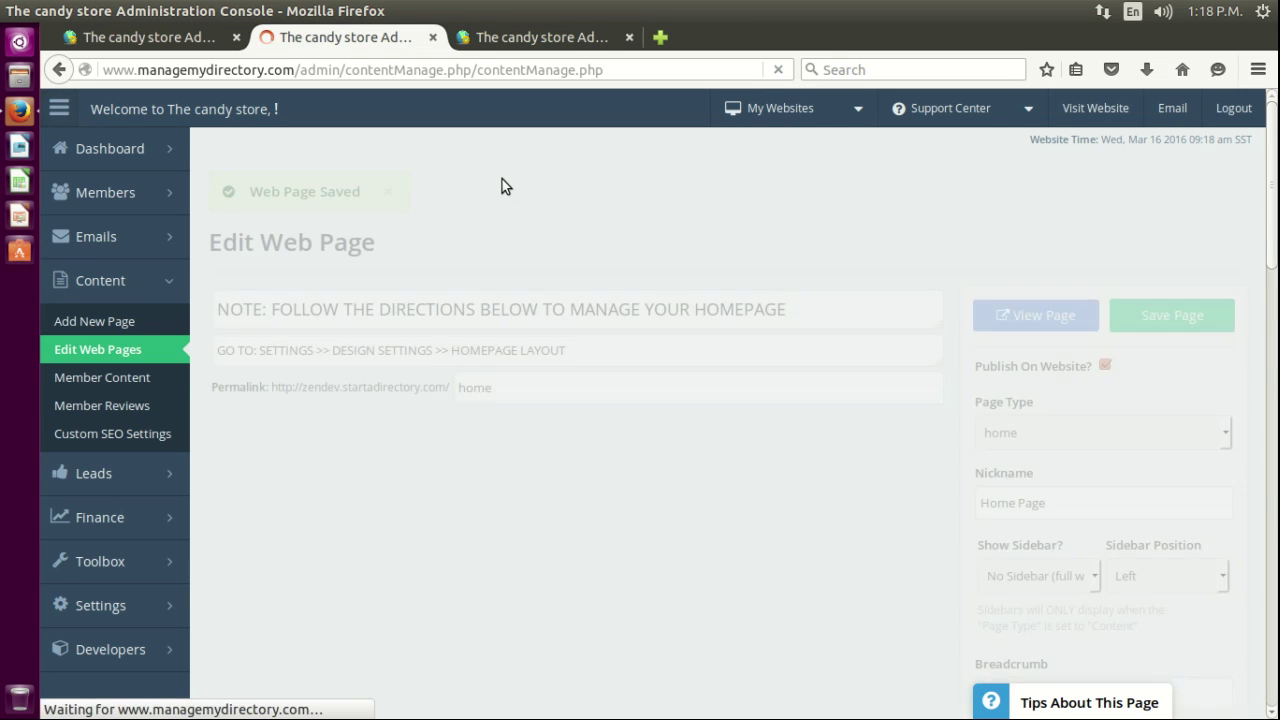
pyautogui.click(1070, 110)
# - Scroll through the live home page to check it
pyautogui.scroll(-10, 420, 386)
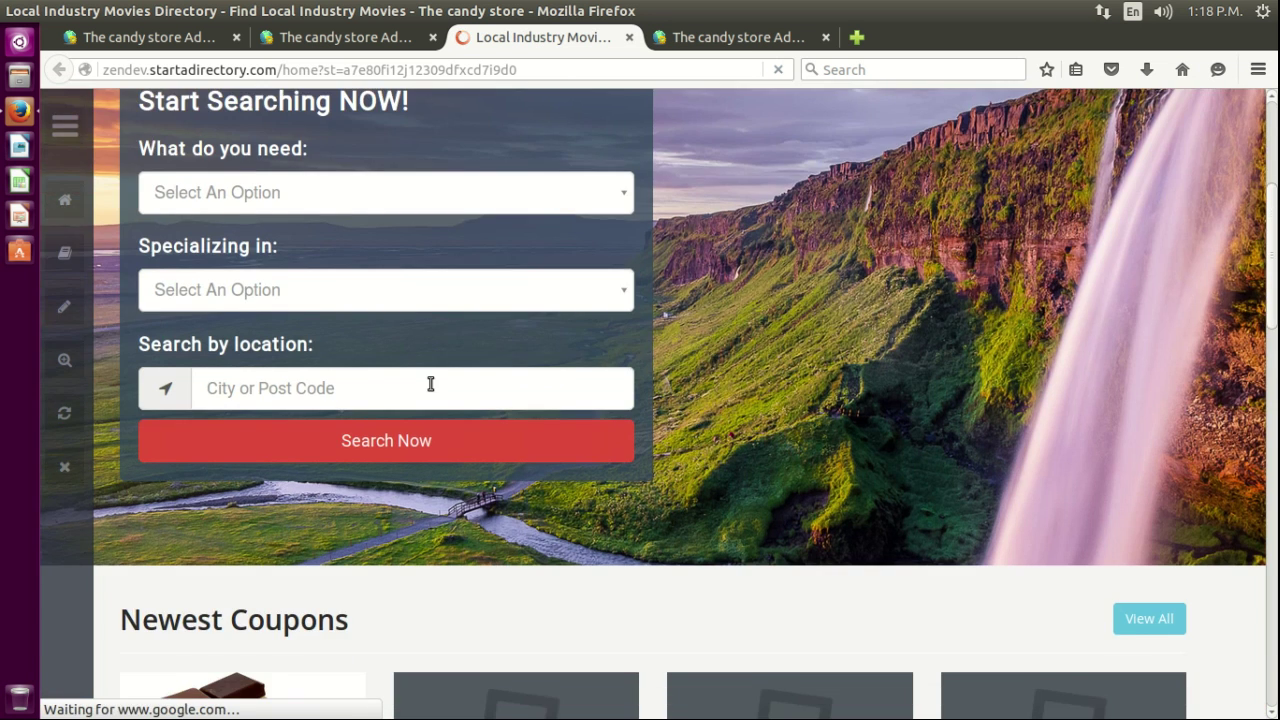
pyautogui.scroll(-2, 429, 389)
pyautogui.scroll(2, 400, 387)
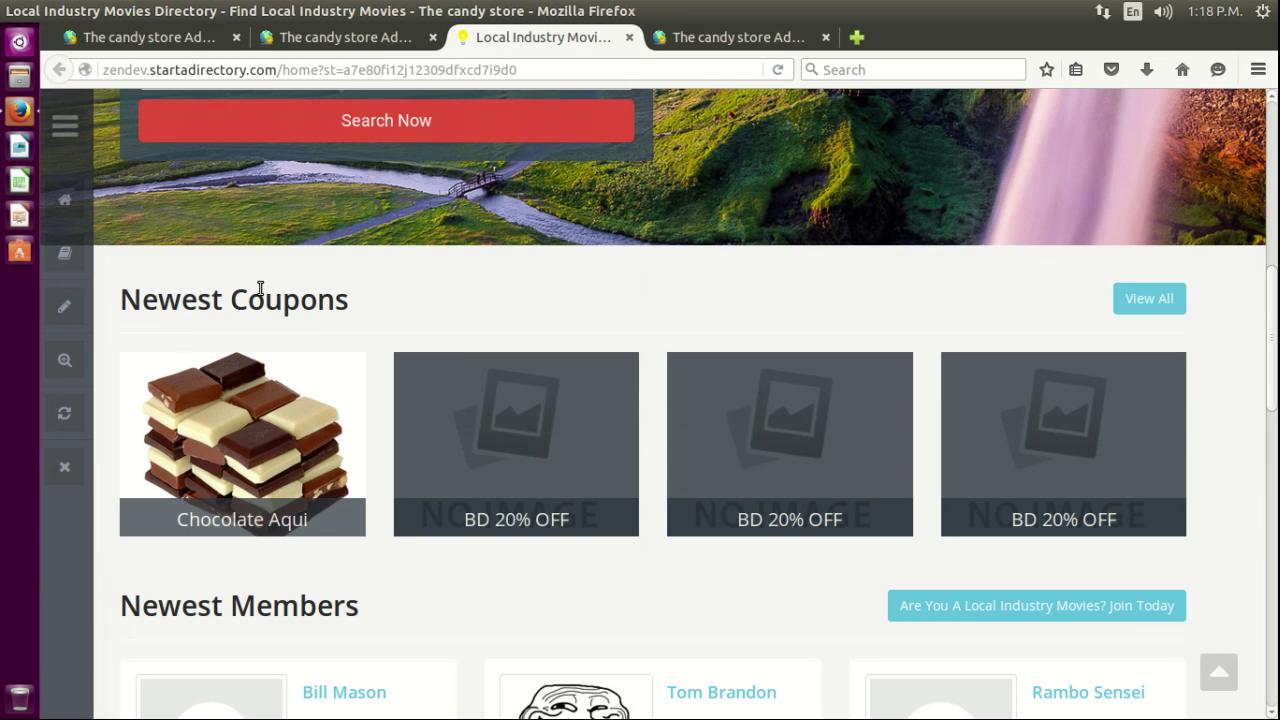
pyautogui.moveTo(378, 297); pyautogui.dragTo(723, 294)
pyautogui.click(455, 324)
pyautogui.scroll(-4, 391, 320)
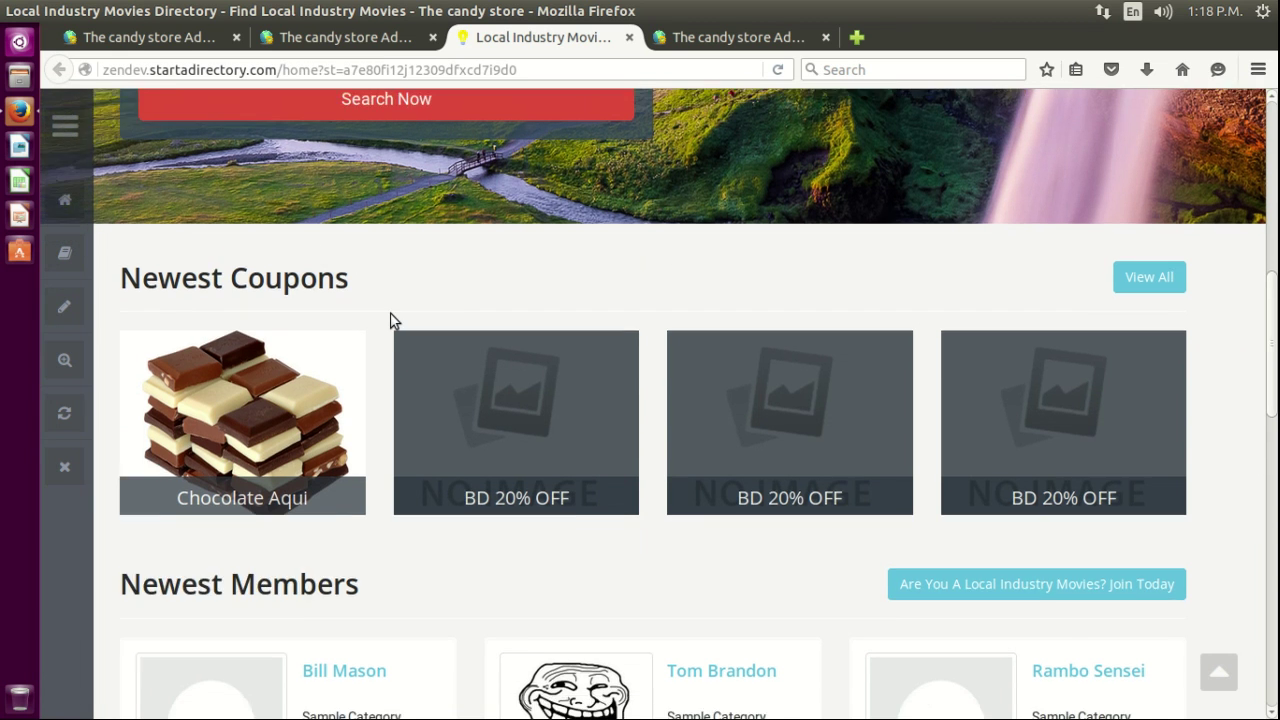
pyautogui.scroll(-3, 392, 318)
pyautogui.scroll(9, 512, 470)
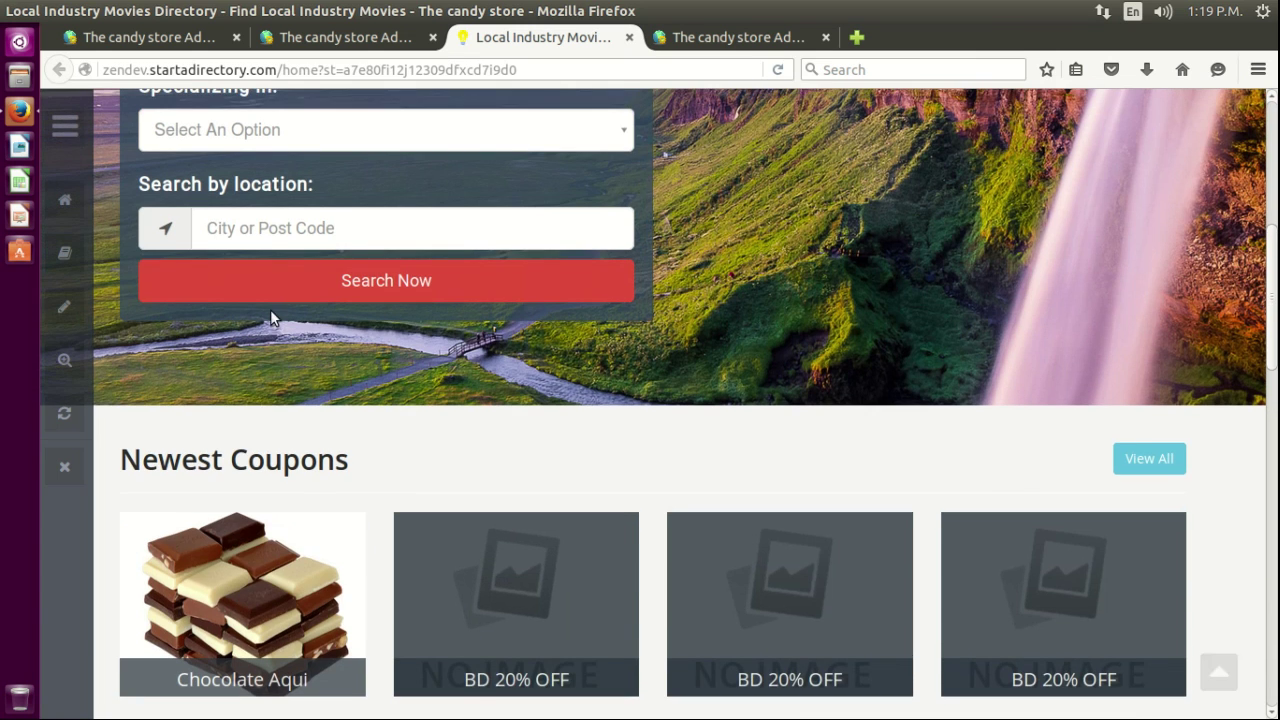
# - Log in to the site as the Featured member from the Search Members list
pyautogui.click(687, 37)
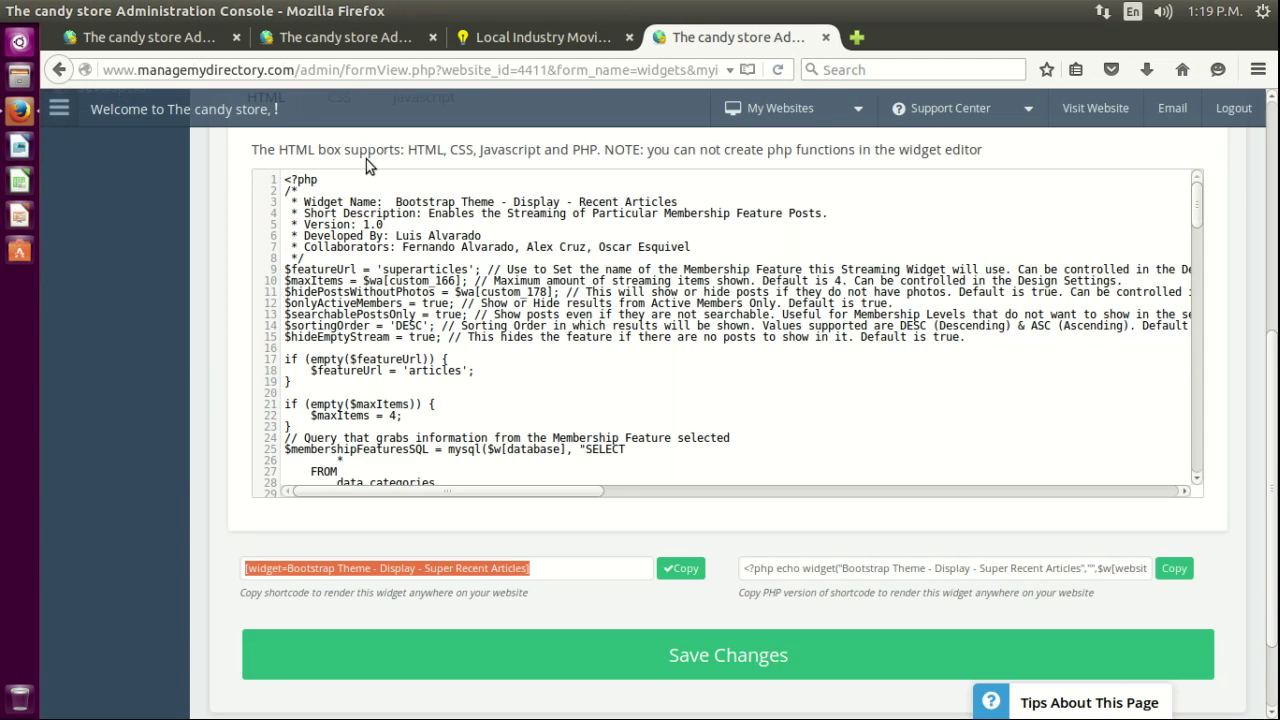
pyautogui.scroll(5, 209, 402)
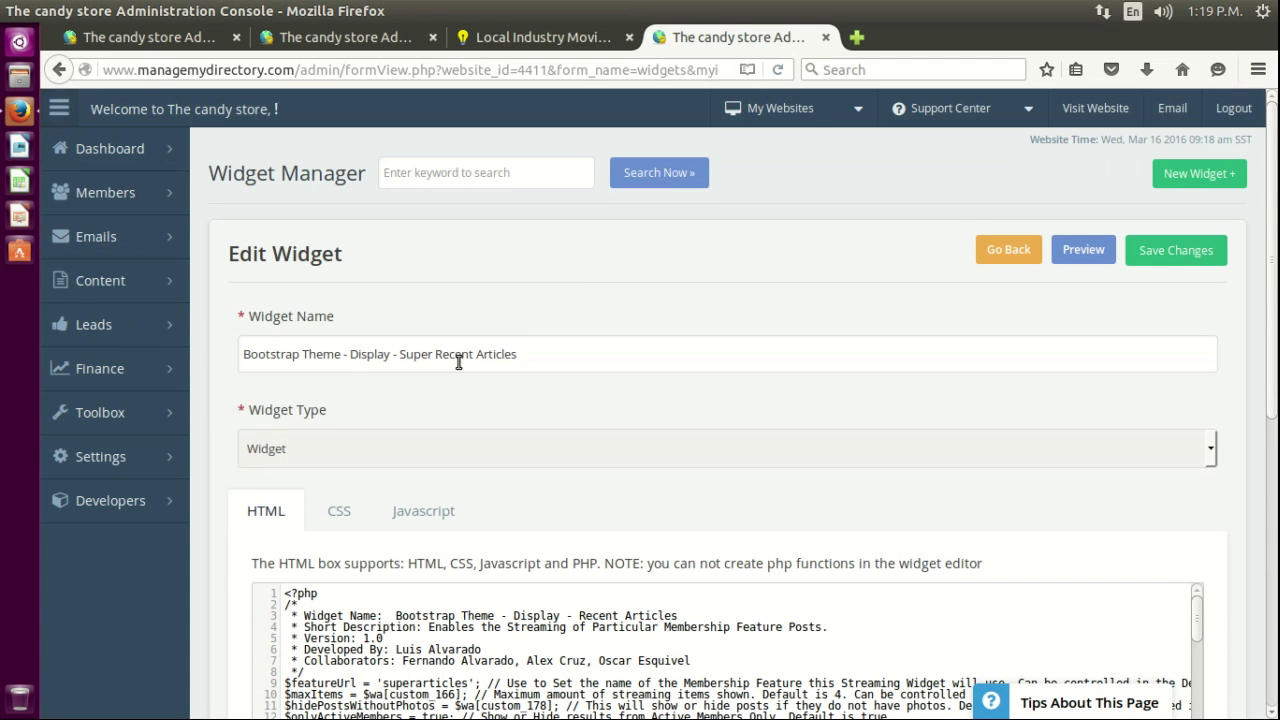
pyautogui.click(125, 205)
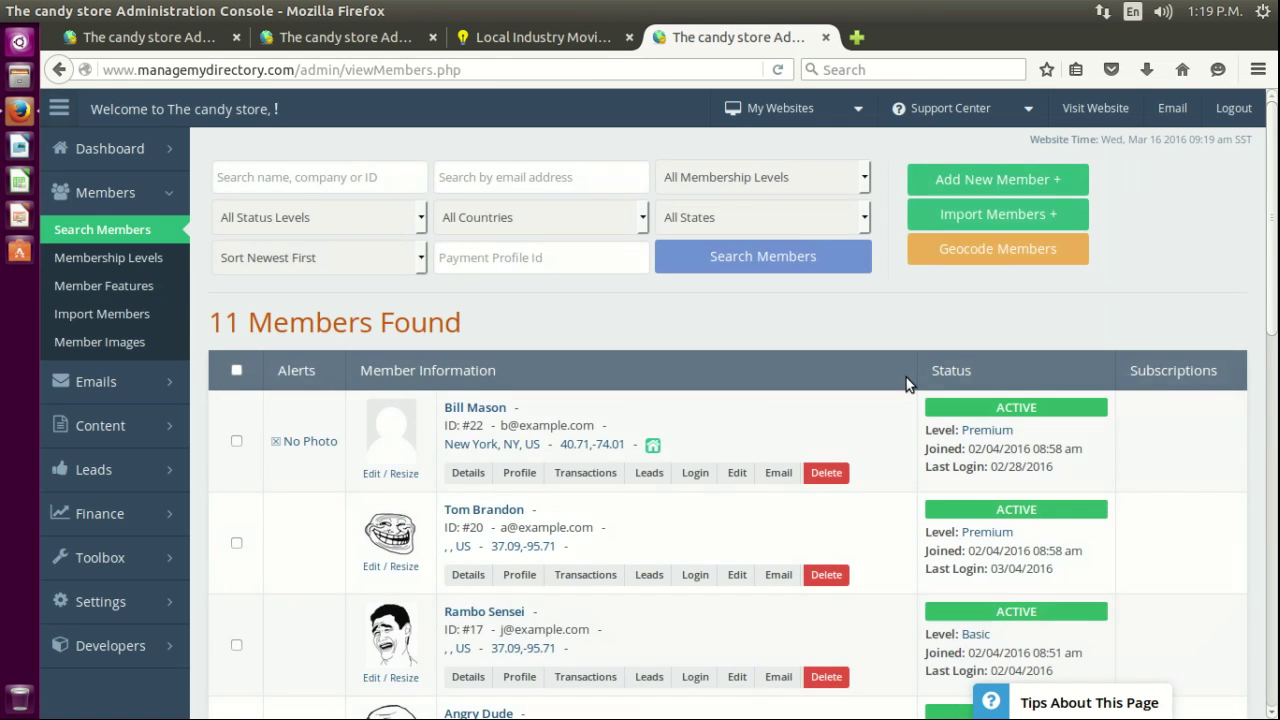
pyautogui.scroll(-3, 906, 377)
pyautogui.scroll(-3, 897, 432)
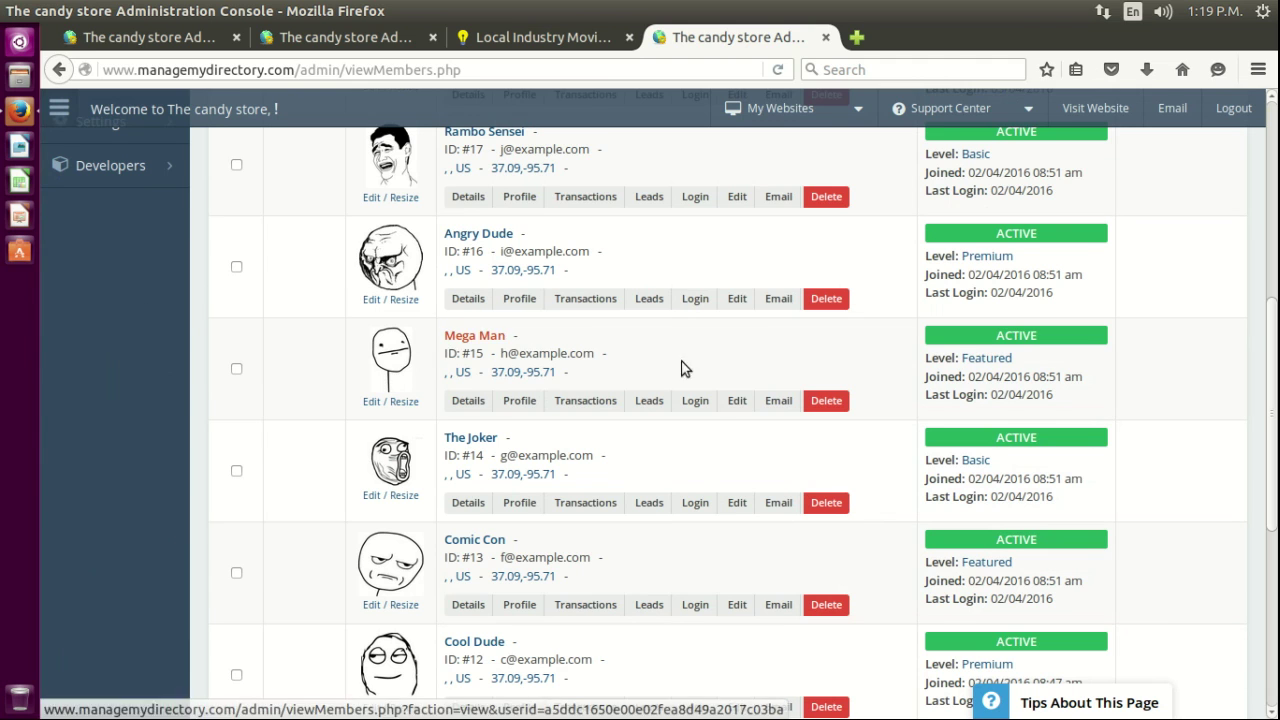
pyautogui.click(695, 400)
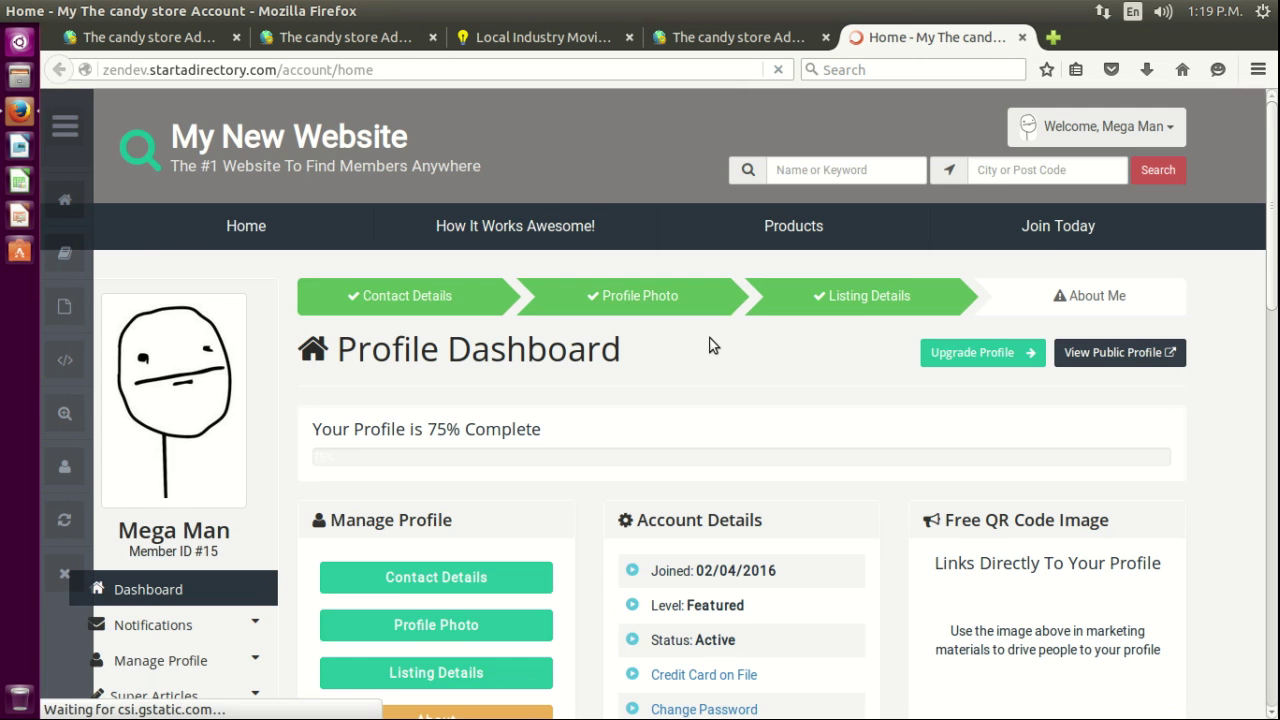
# - Expand Super Articles in the member dashboard sidebar and open the Add Super Articles form
pyautogui.scroll(-6, 585, 430)
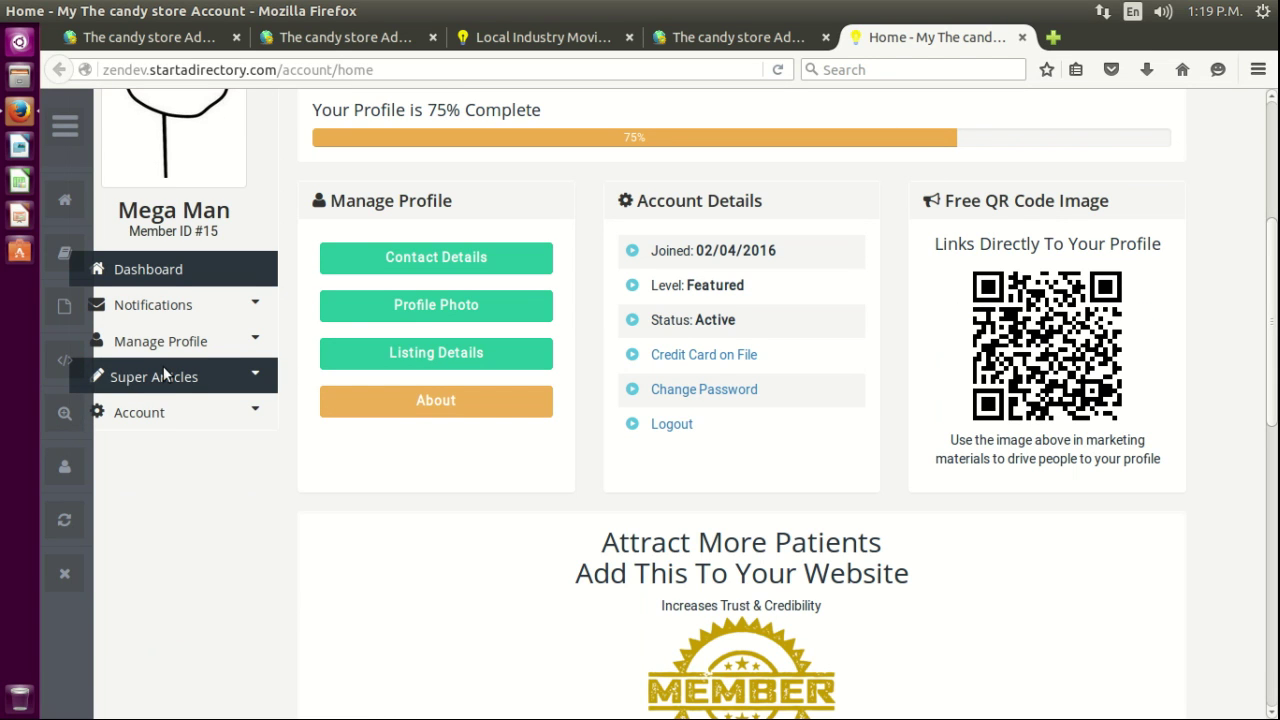
pyautogui.click(163, 366)
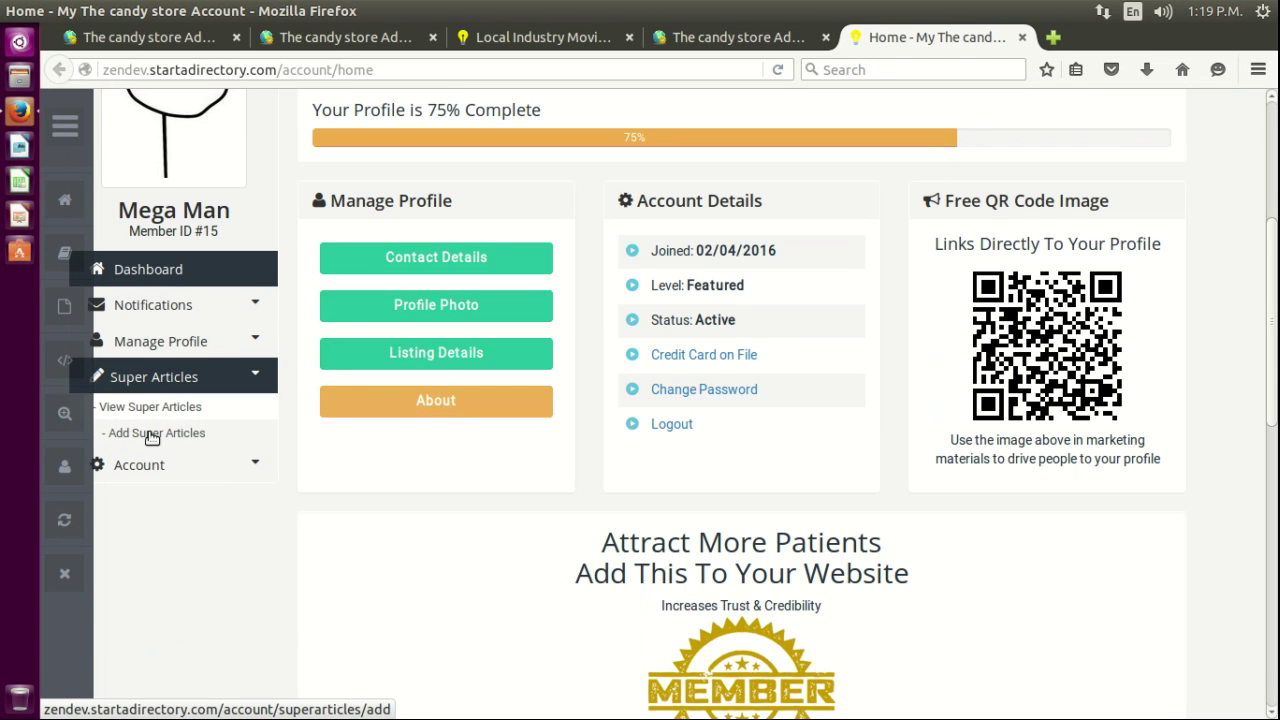
pyautogui.click(152, 436)
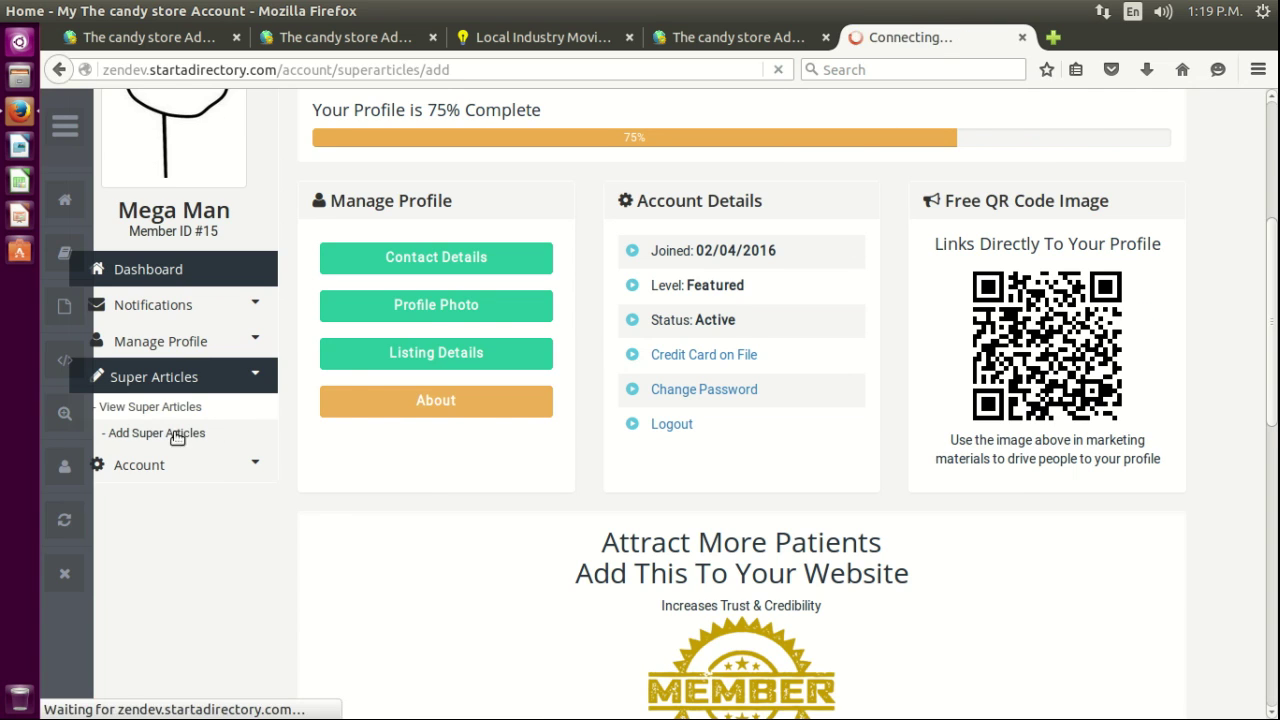
pyautogui.scroll(-1, 715, 528)
pyautogui.scroll(-2, 715, 529)
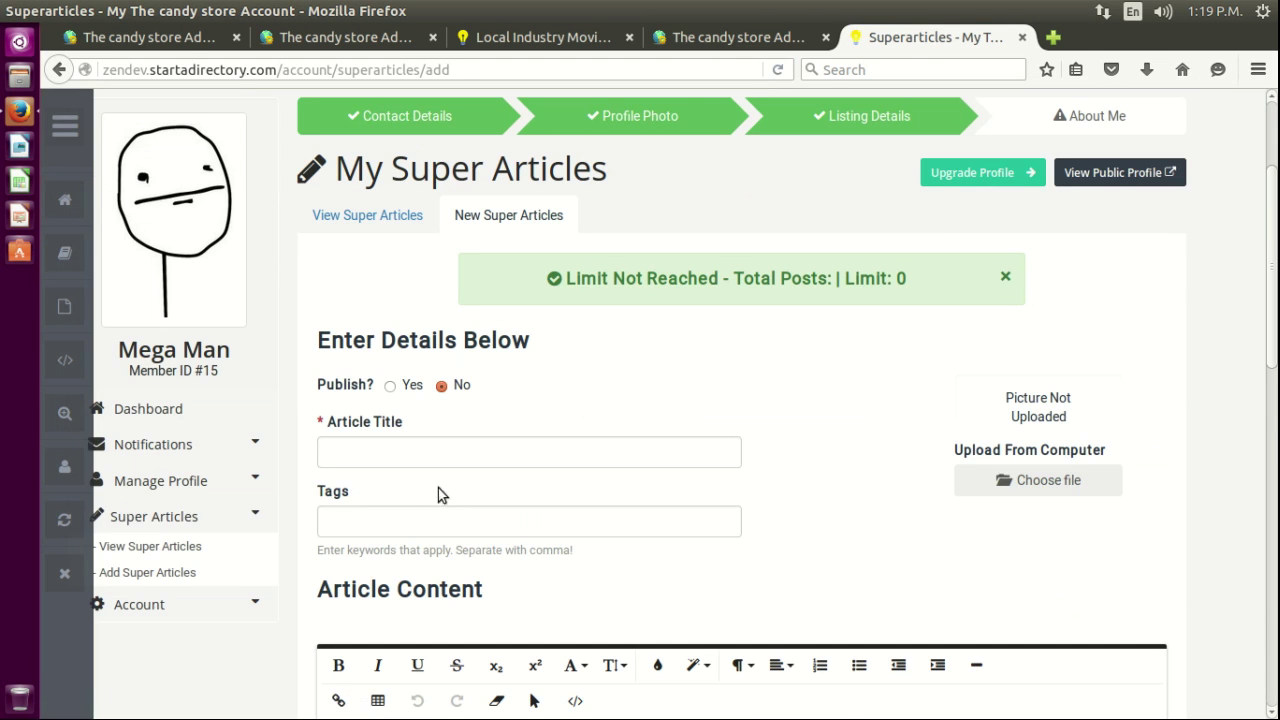
# - Attach payment_forms.png from the Downloads folder as the article image
pyautogui.click(1045, 481)
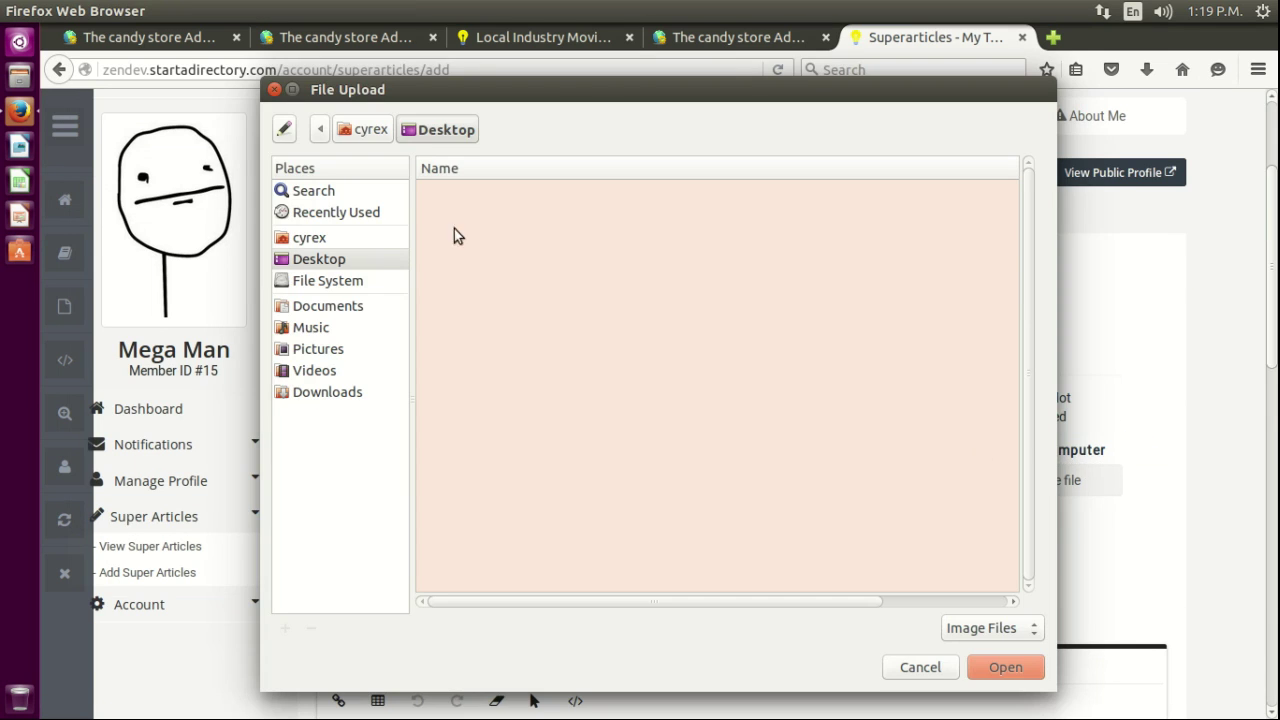
pyautogui.click(330, 392)
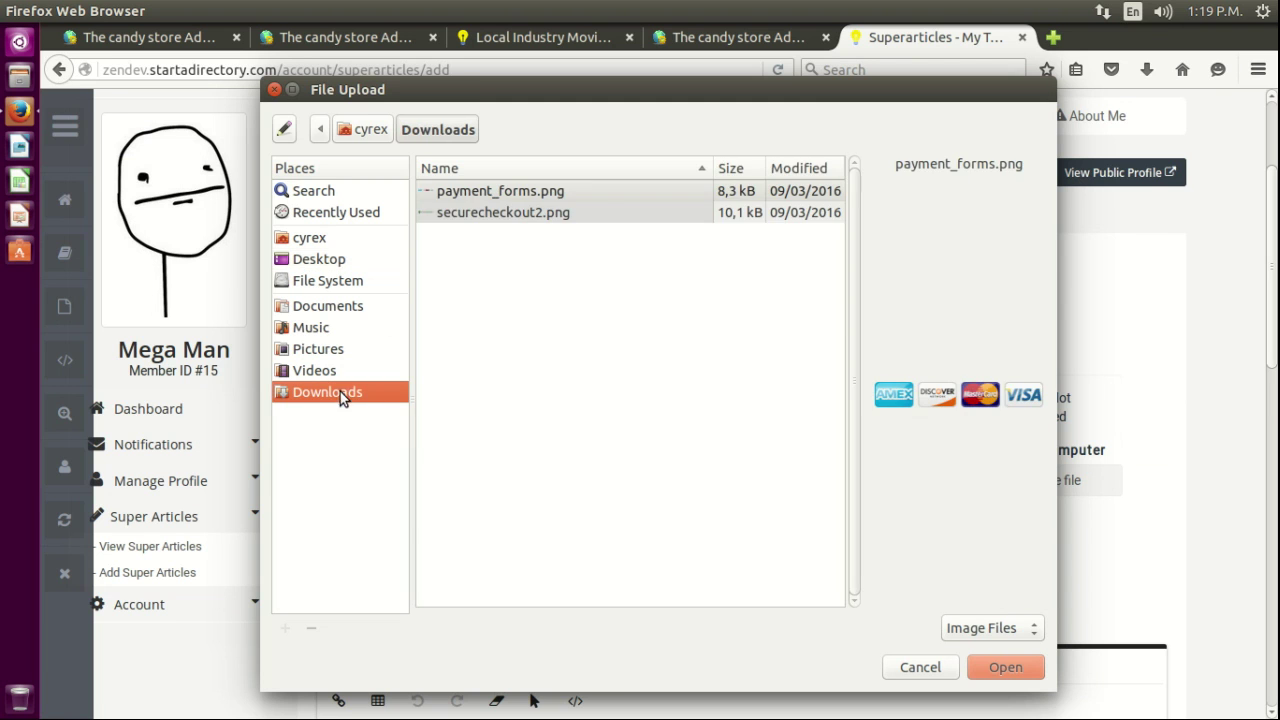
pyautogui.click(503, 207)
pyautogui.click(507, 190)
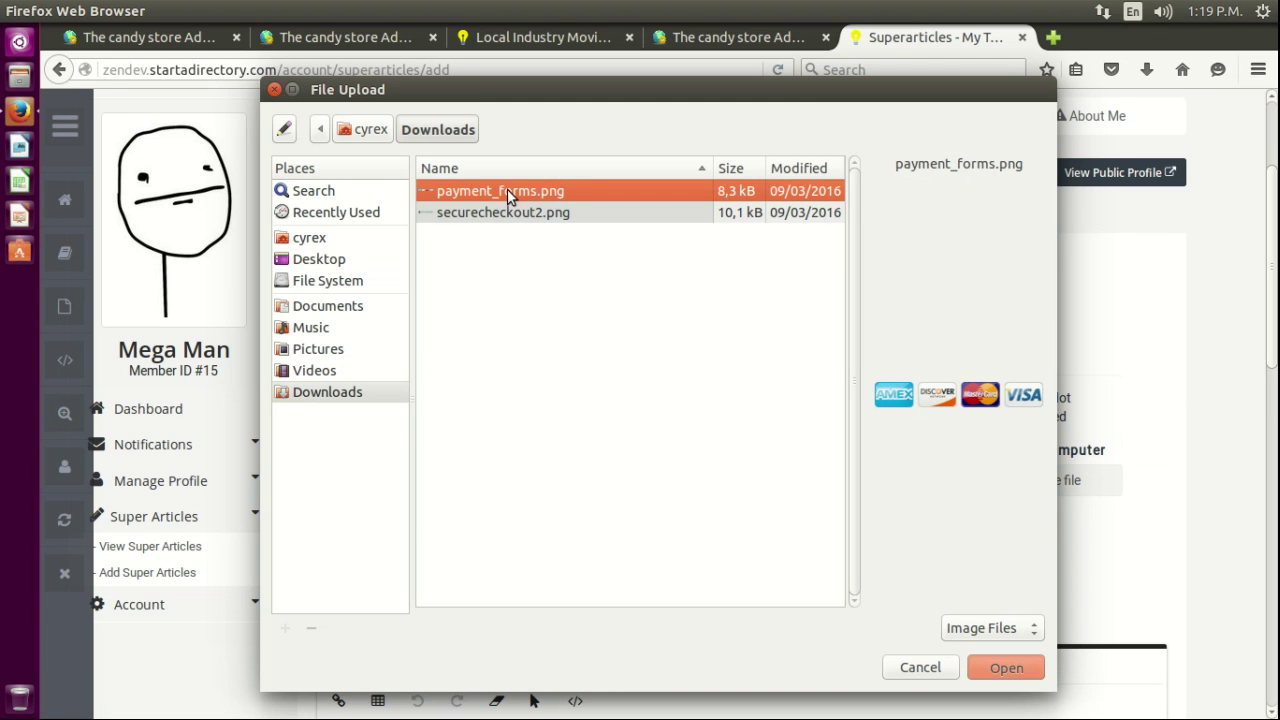
pyautogui.doubleClick(507, 190)
# - Publish the article 'Megaman Super Article' with body text 'Yeiiiiii!!!' and save it
pyautogui.click(442, 447)
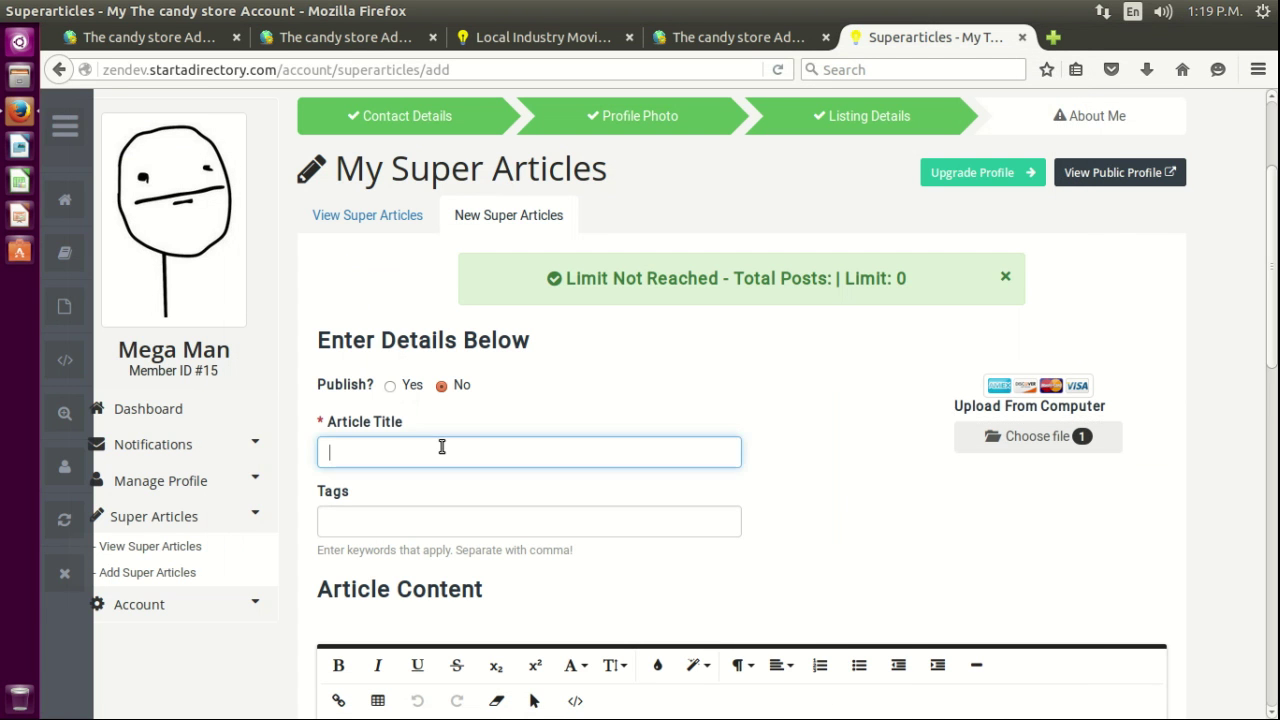
pyautogui.click(390, 389)
pyautogui.write('Mega')
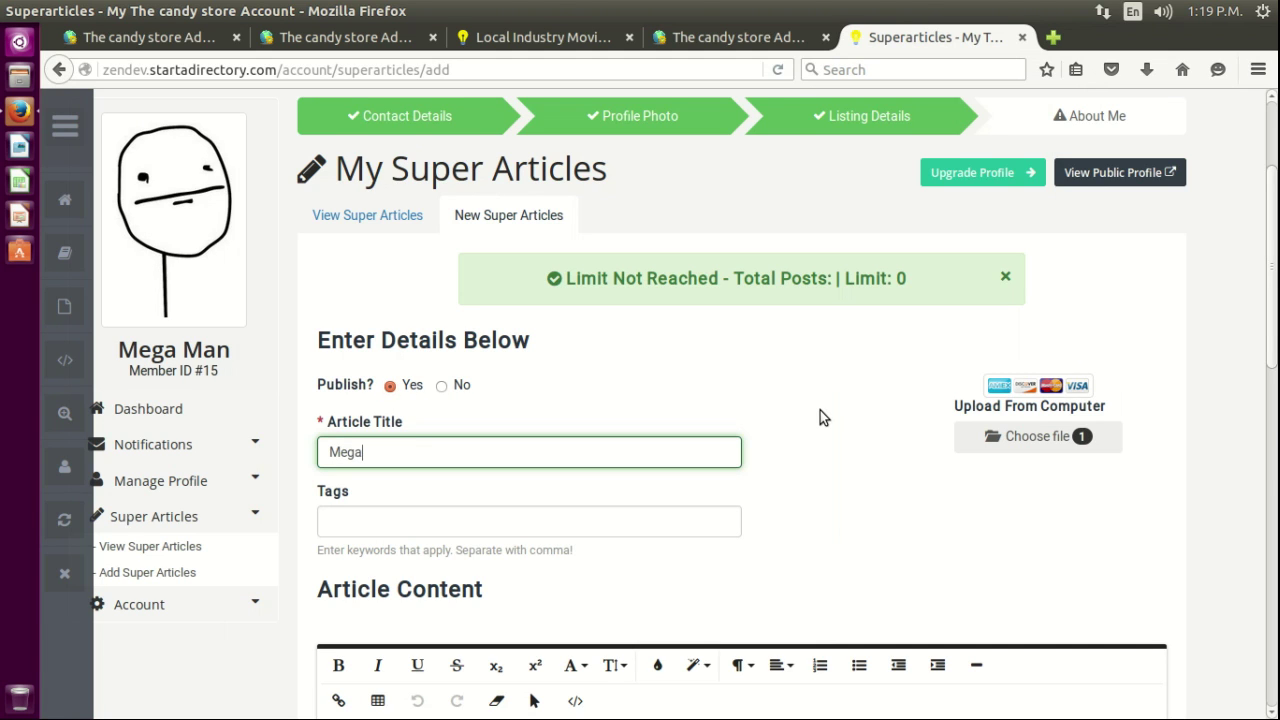
pyautogui.write('man Super Article')
pyautogui.scroll(-5, 824, 413)
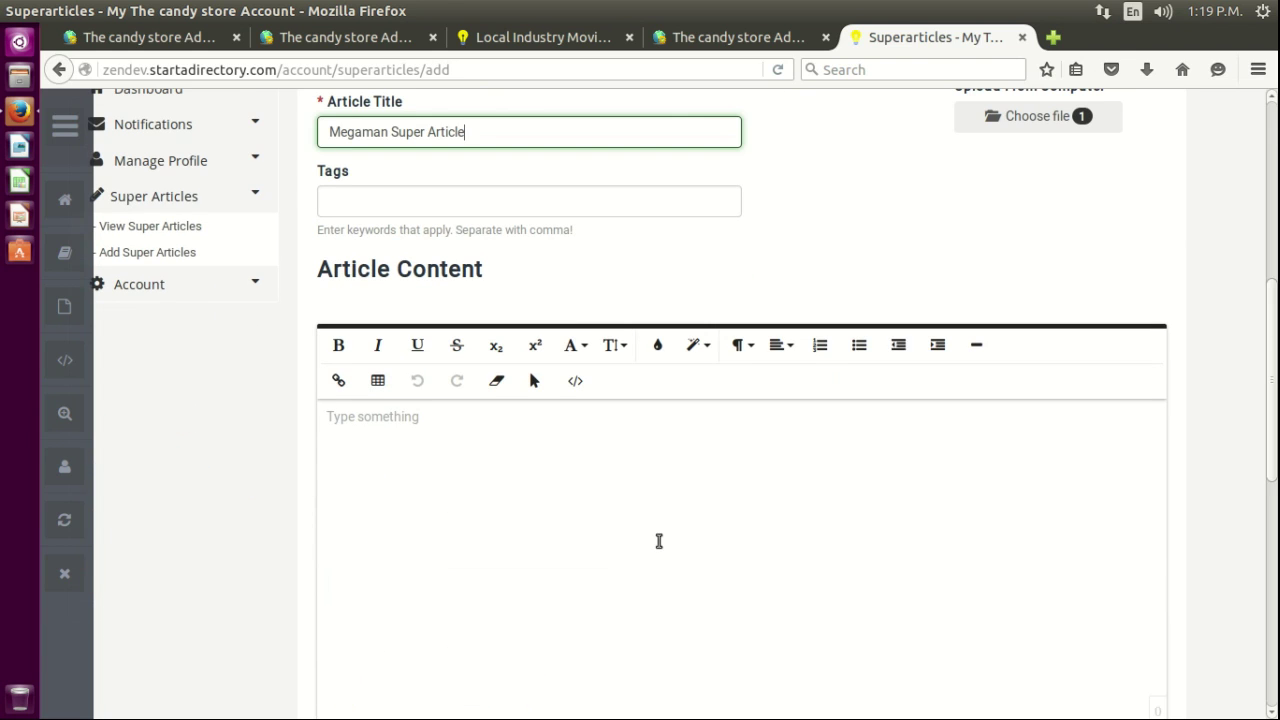
pyautogui.click(630, 549)
pyautogui.write('Yeiiii')
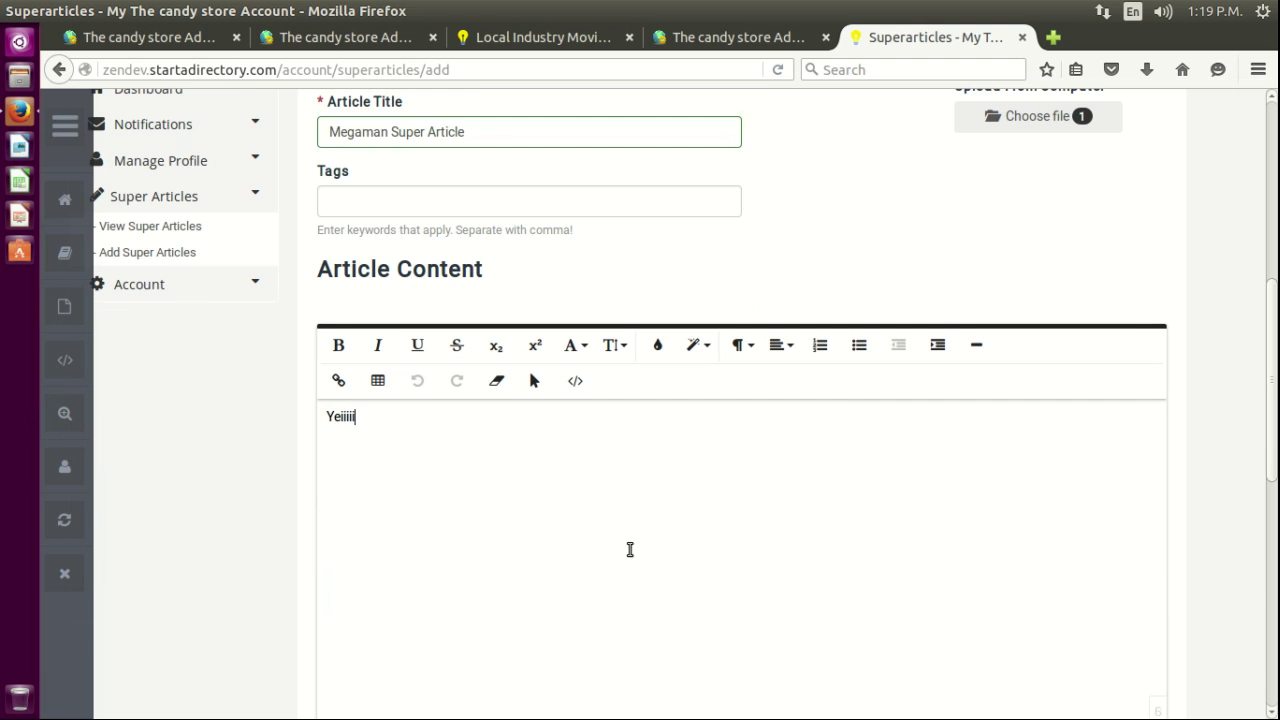
pyautogui.write('ii!!!')
pyautogui.scroll(-5, 630, 549)
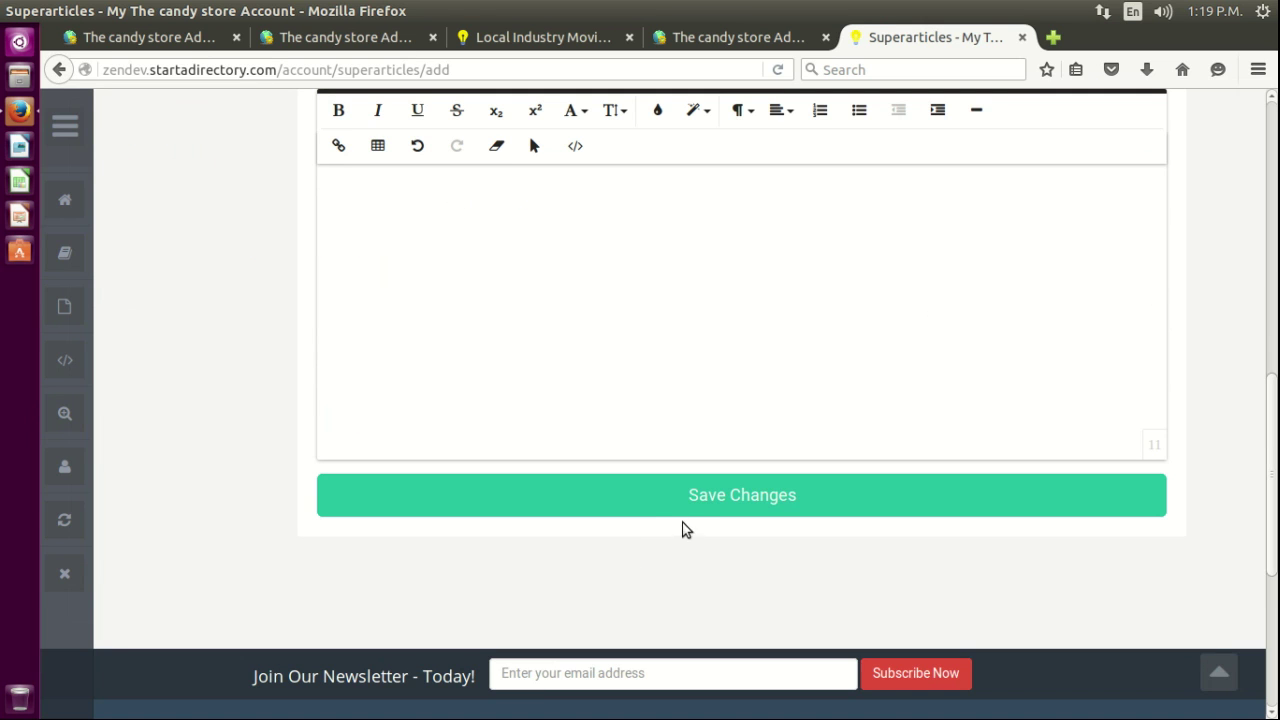
pyautogui.click(688, 512)
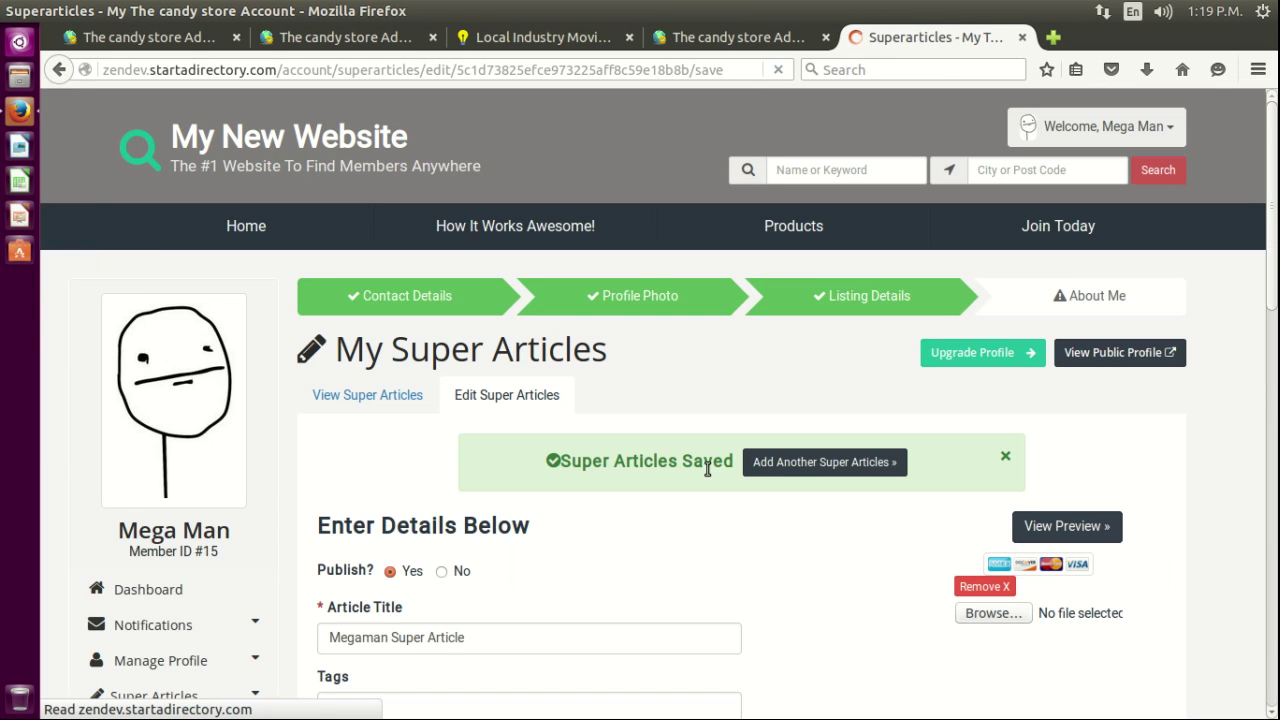
pyautogui.scroll(-5, 840, 560)
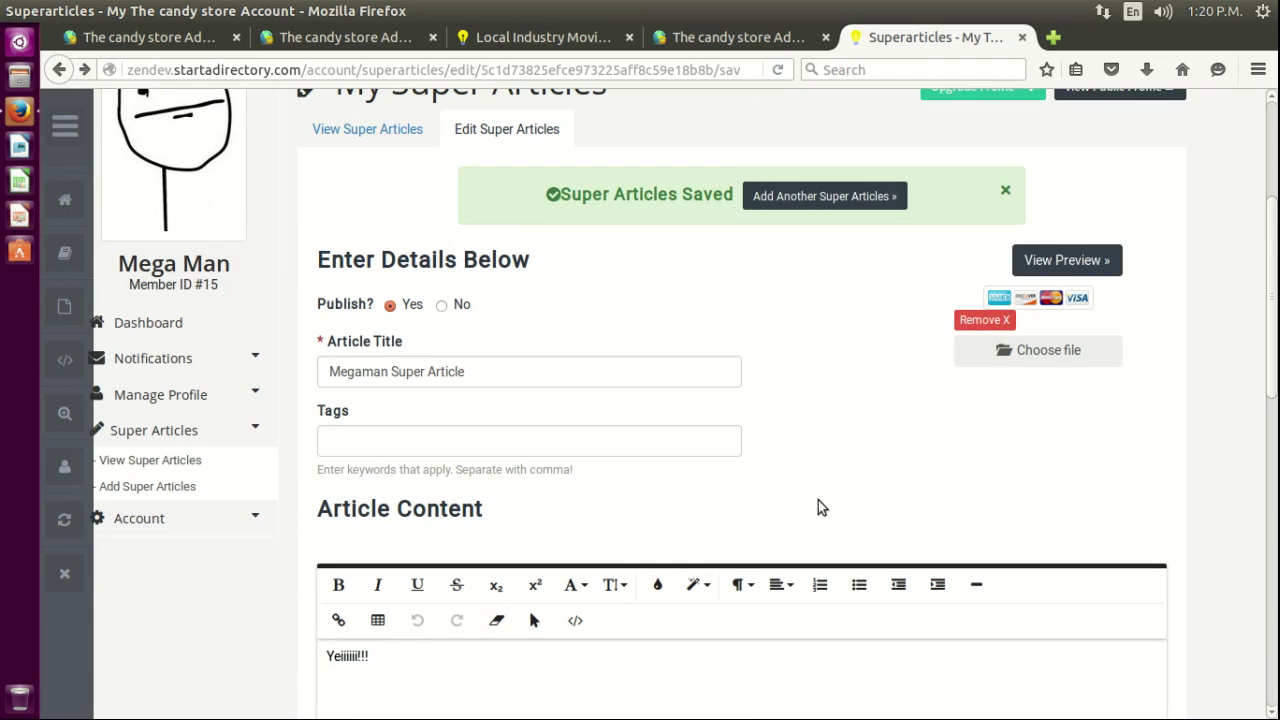
pyautogui.scroll(3, 847, 482)
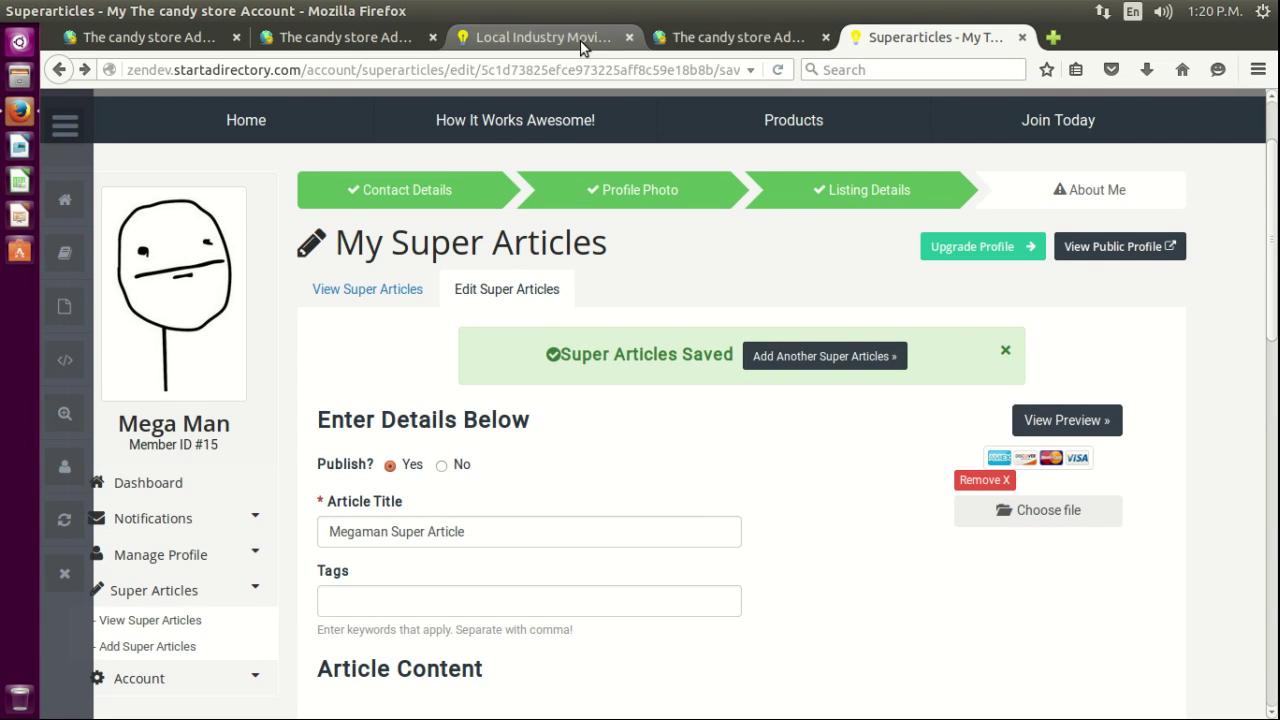
# - Switch back to the live home page tab and scroll through it
pyautogui.click(545, 37)
pyautogui.scroll(2, 734, 346)
pyautogui.scroll(5, 736, 362)
pyautogui.scroll(-6, 736, 362)
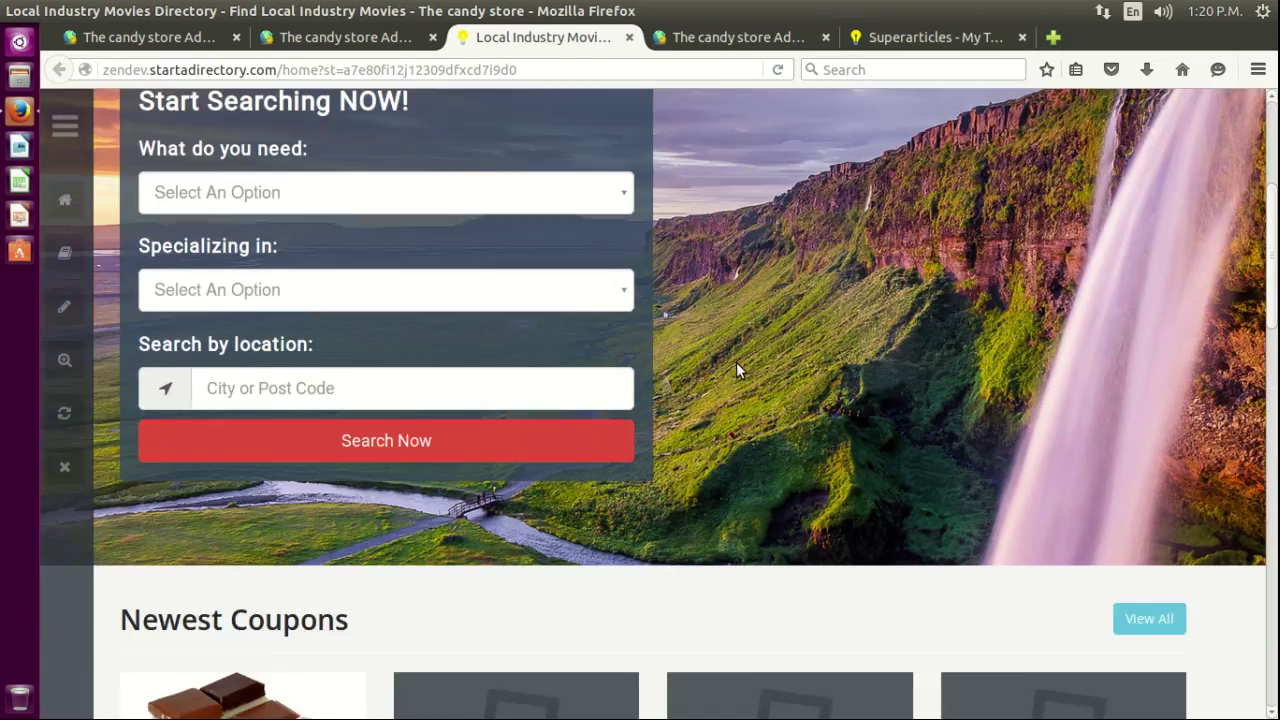
pyautogui.scroll(3, 651, 543)
# - Return to the admin console and open the Home Page editor from Edit Web Pages
pyautogui.click(738, 37)
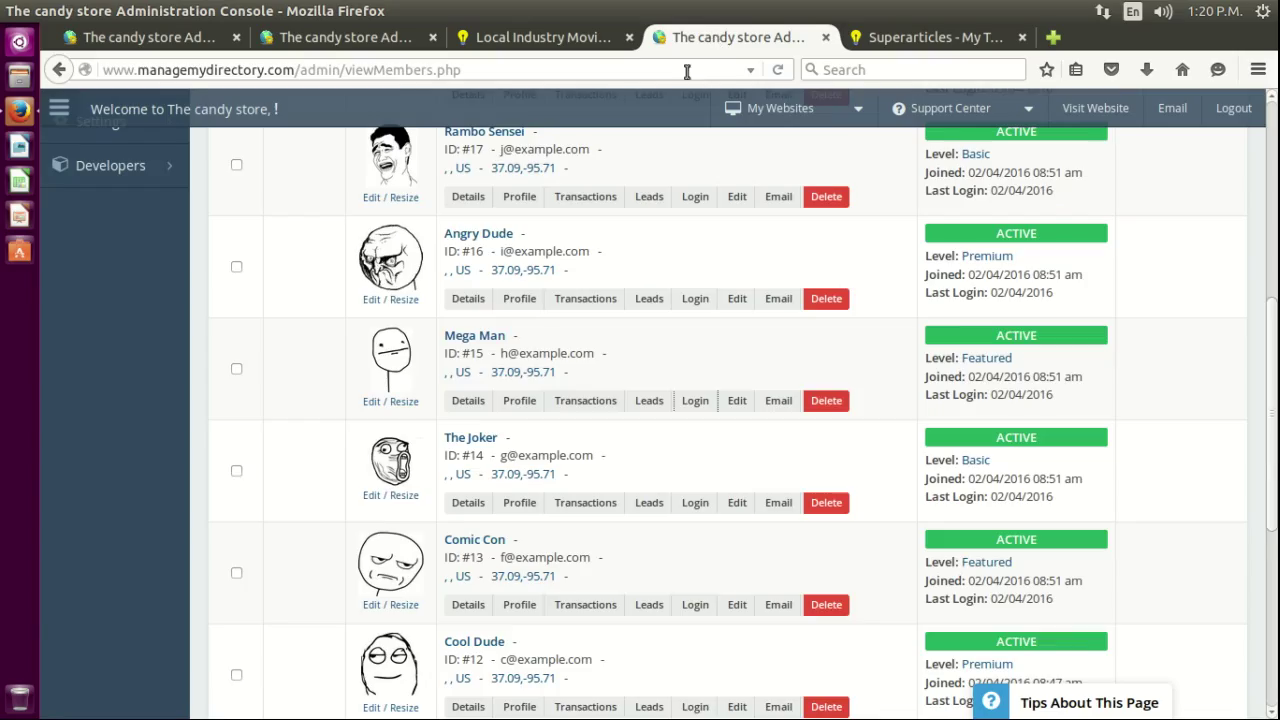
pyautogui.scroll(5, 341, 440)
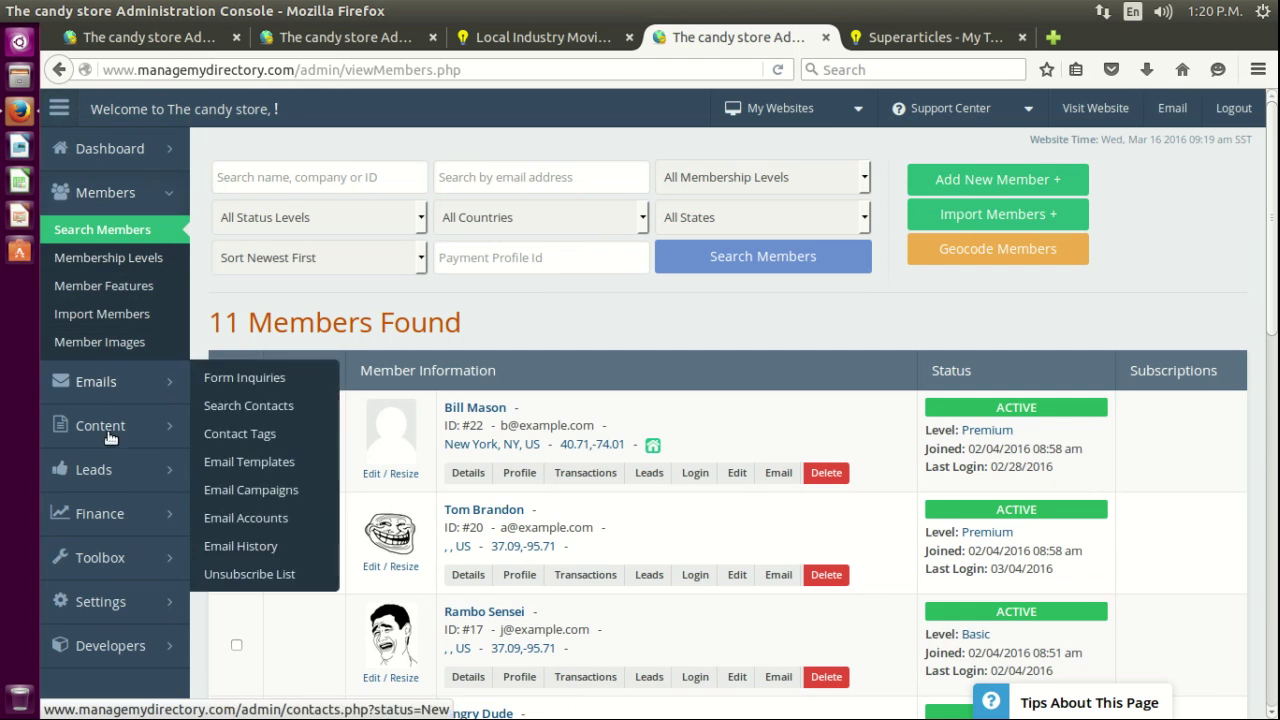
pyautogui.moveTo(170, 557)
pyautogui.click(132, 428)
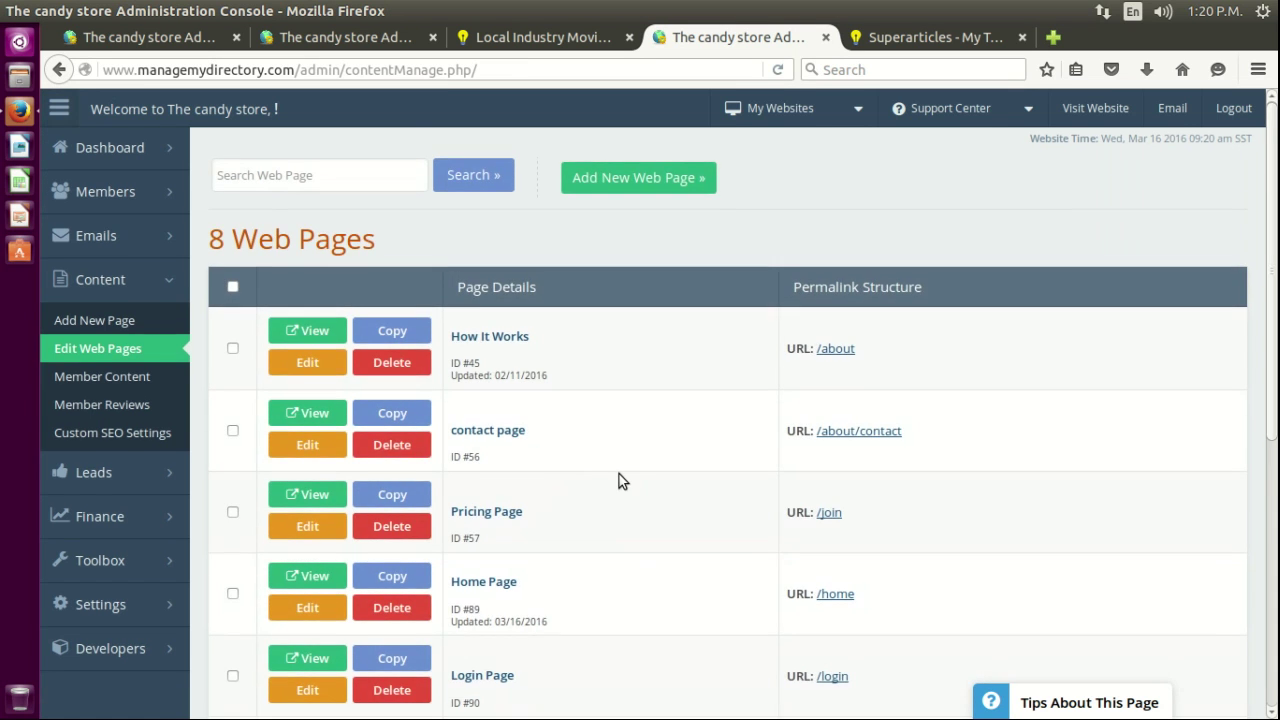
pyautogui.scroll(-4, 619, 474)
pyautogui.click(312, 398)
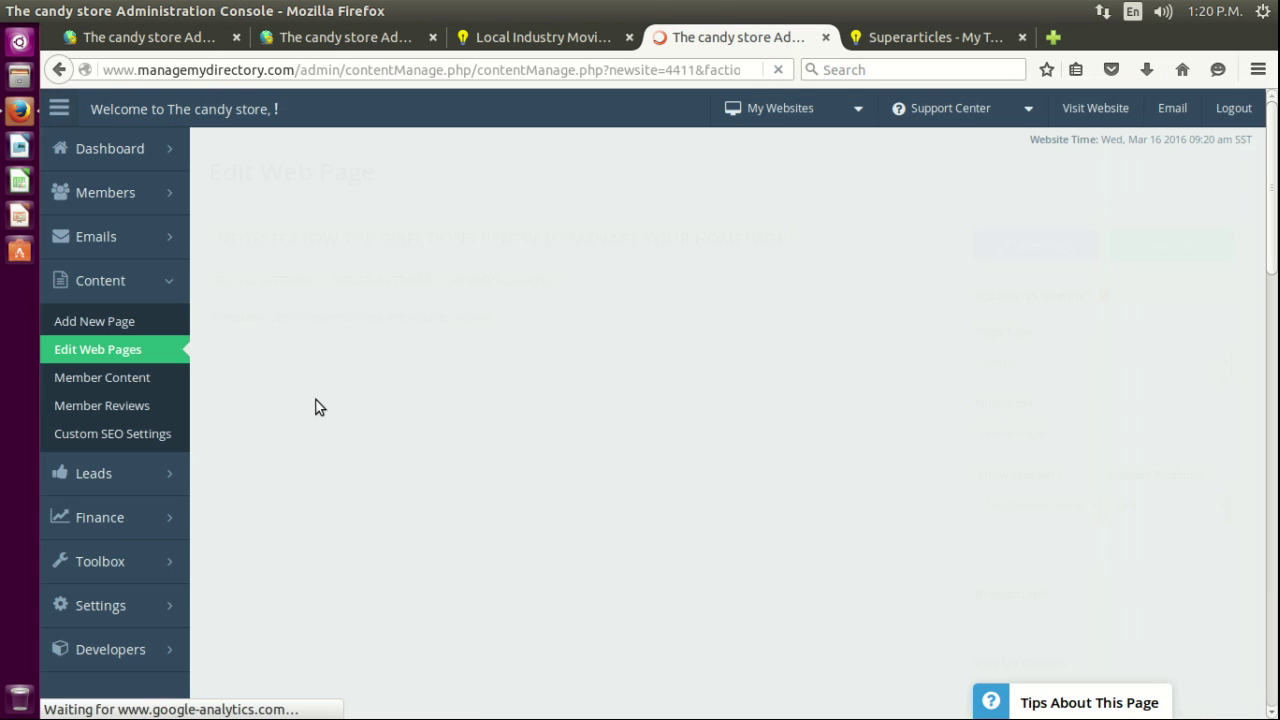
pyautogui.scroll(-2, 281, 414)
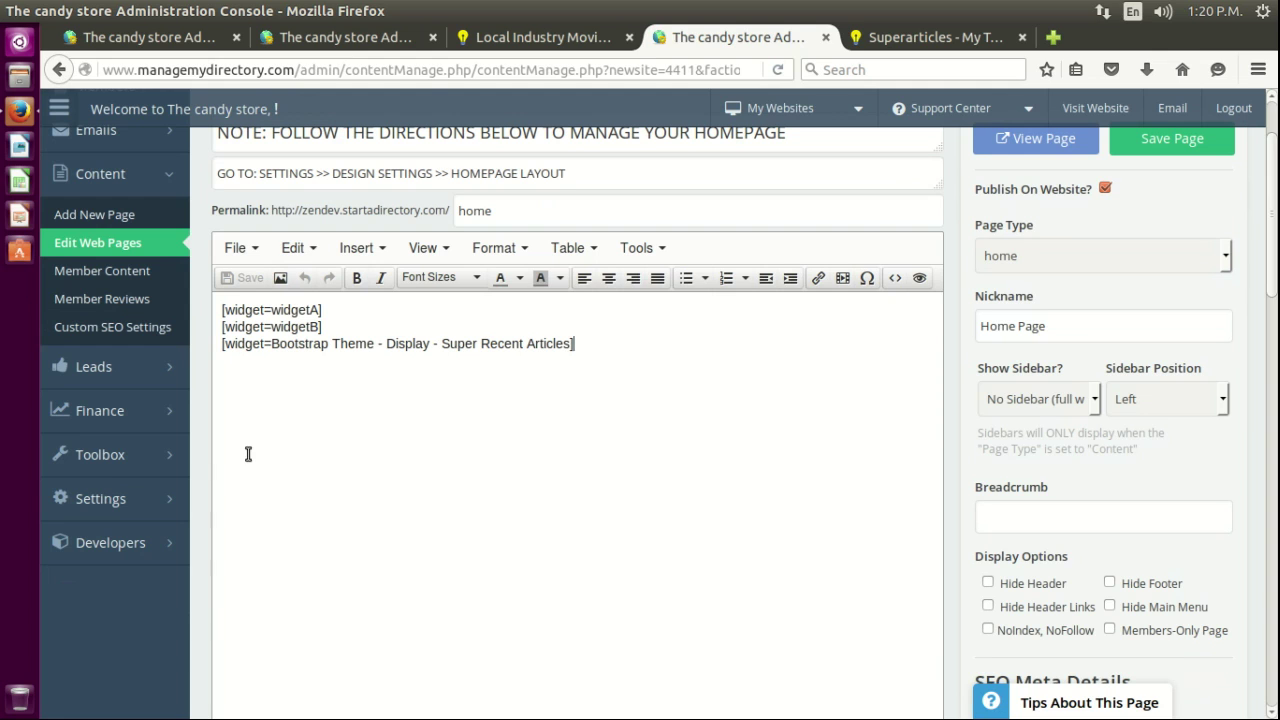
# - Open Design Settings in a background tab and select all the Home Page content
pyautogui.moveTo(120, 458)
pyautogui.moveTo(123, 512)
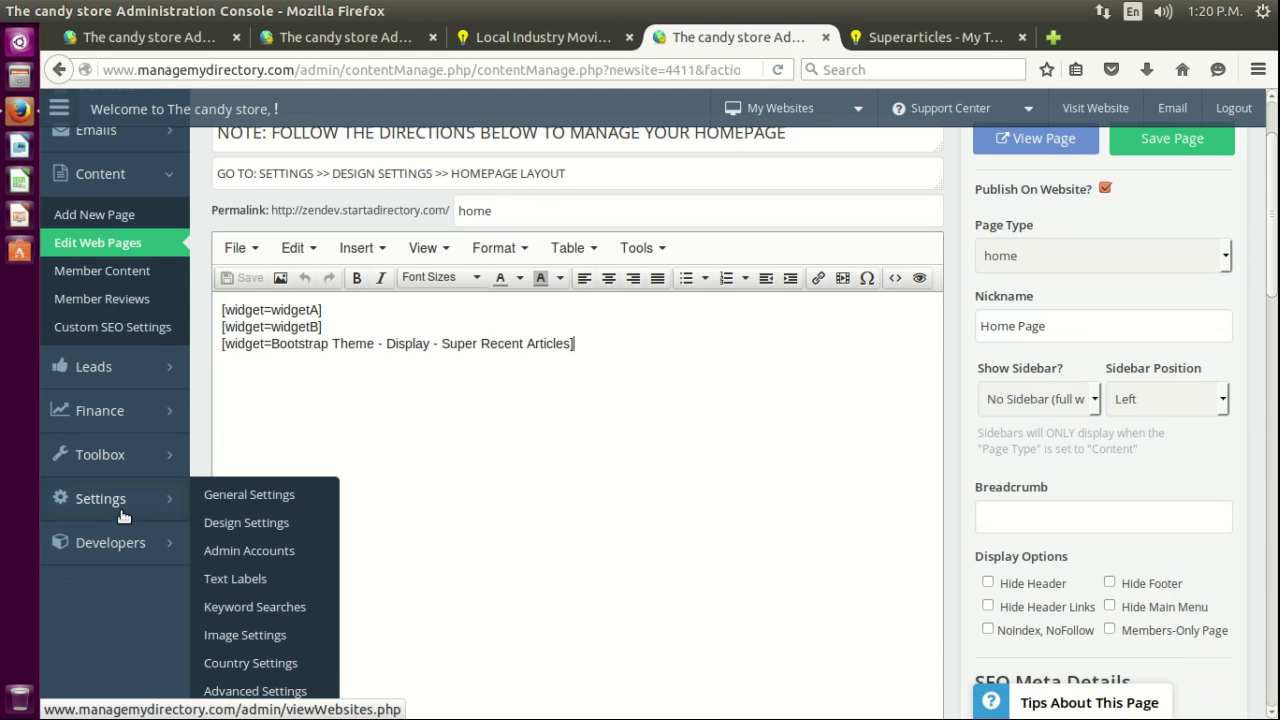
pyautogui.middleClick(222, 522)
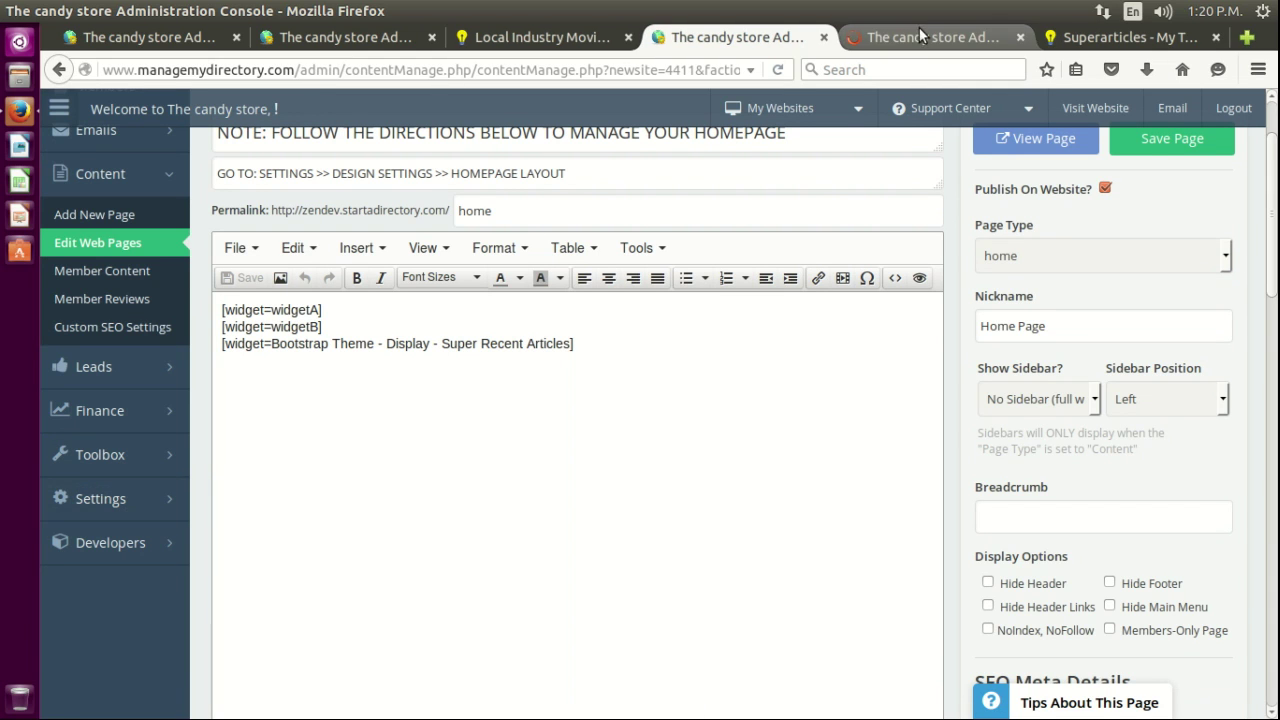
pyautogui.hotkey('ctrl', 'a')
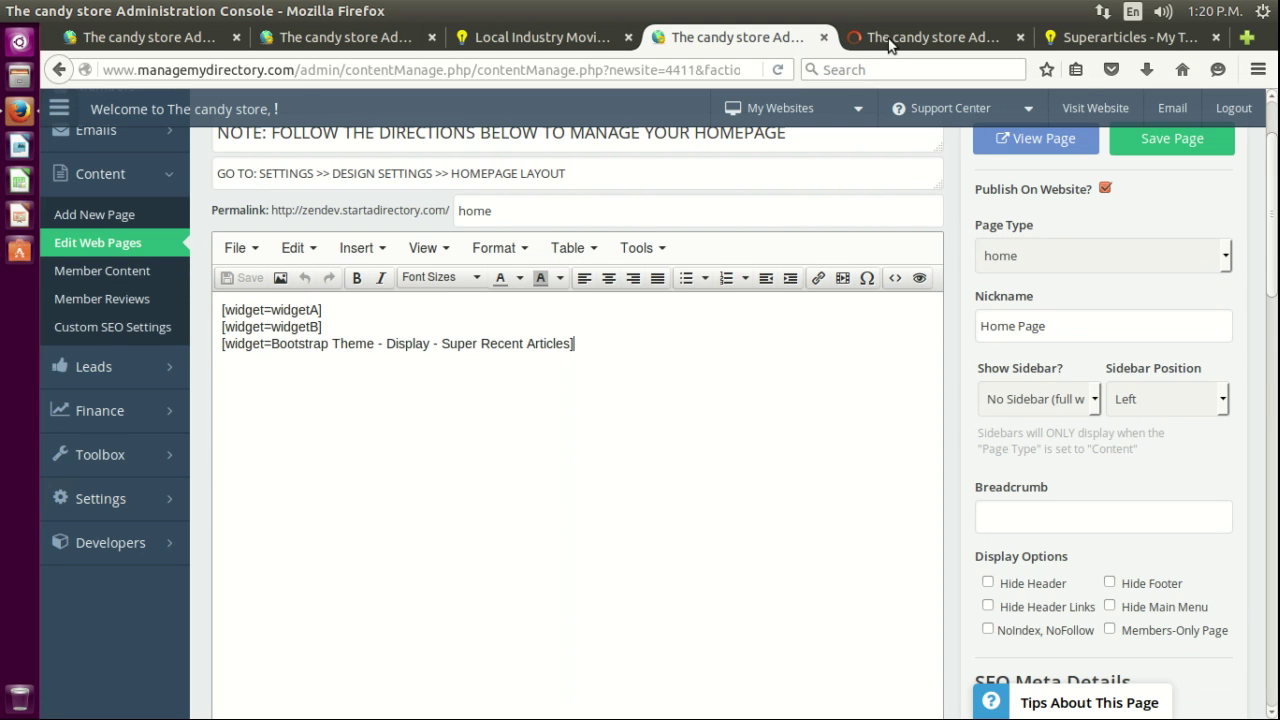
# - Set Homepage Section Order Section 1 to Custom Homepage Content and save the Homepage Layout
pyautogui.click(893, 40)
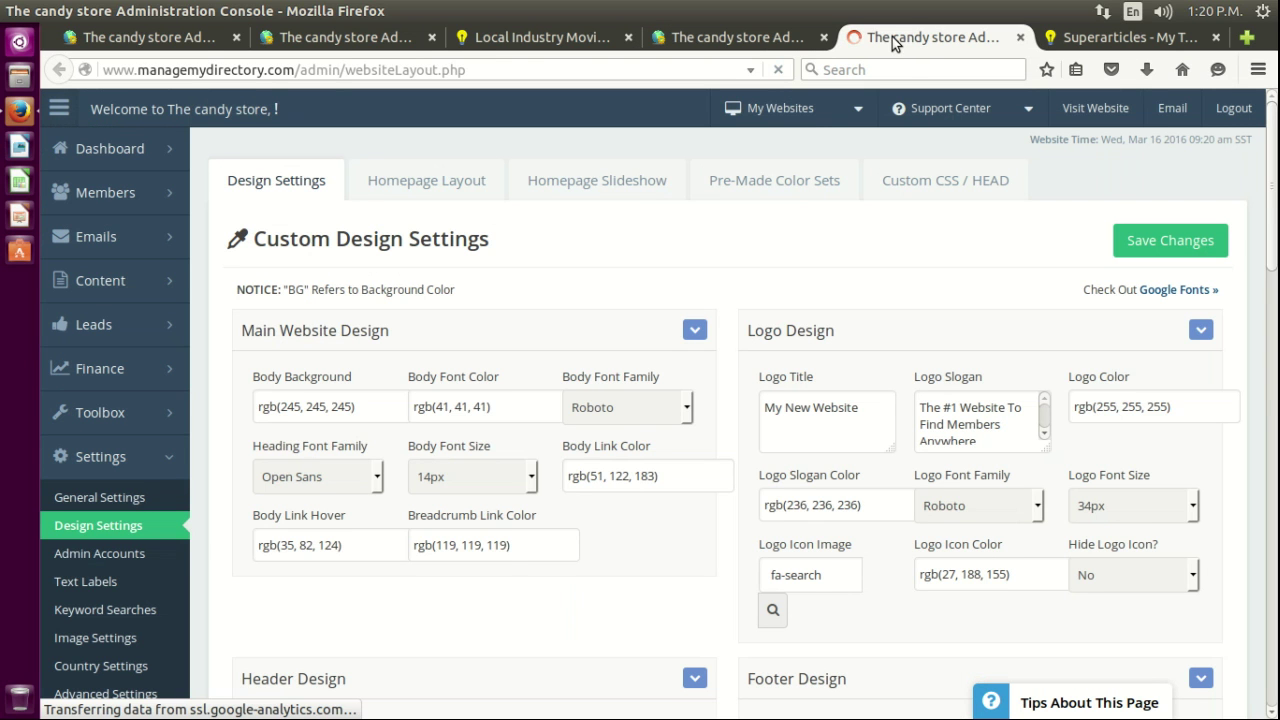
pyautogui.click(422, 184)
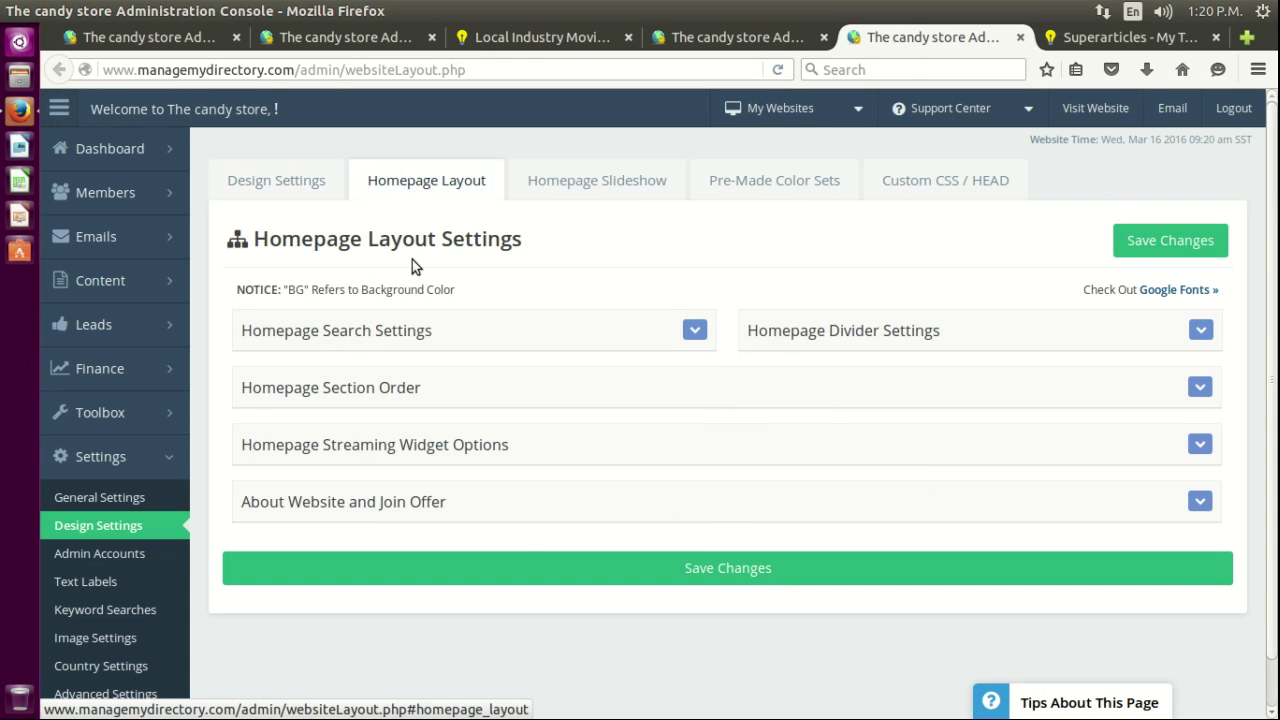
pyautogui.click(388, 397)
pyautogui.scroll(-4, 435, 381)
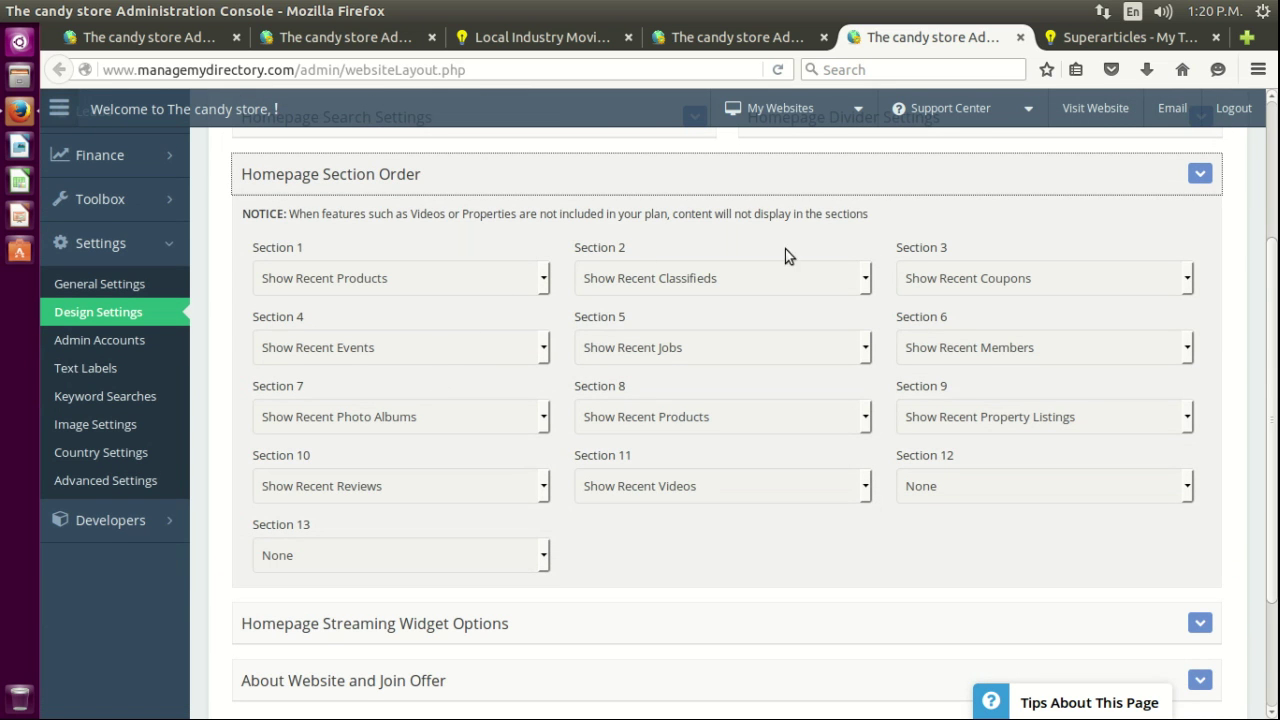
pyautogui.click(452, 278)
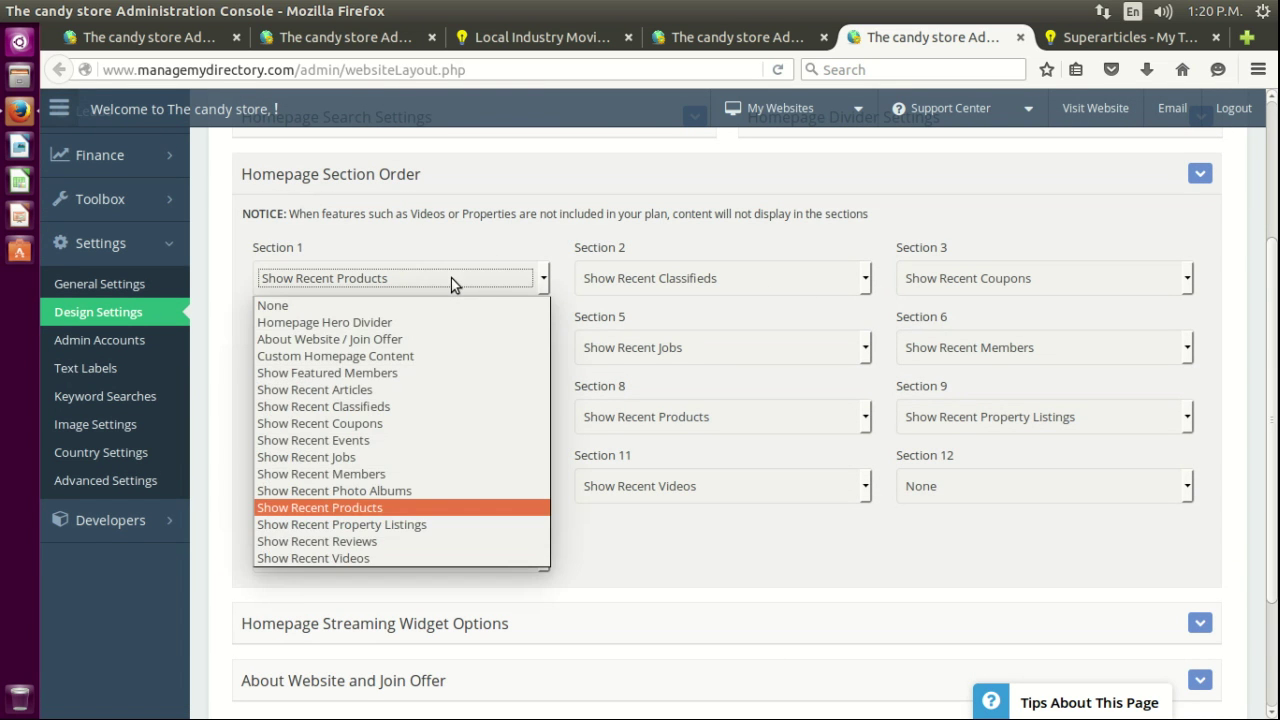
pyautogui.click(293, 360)
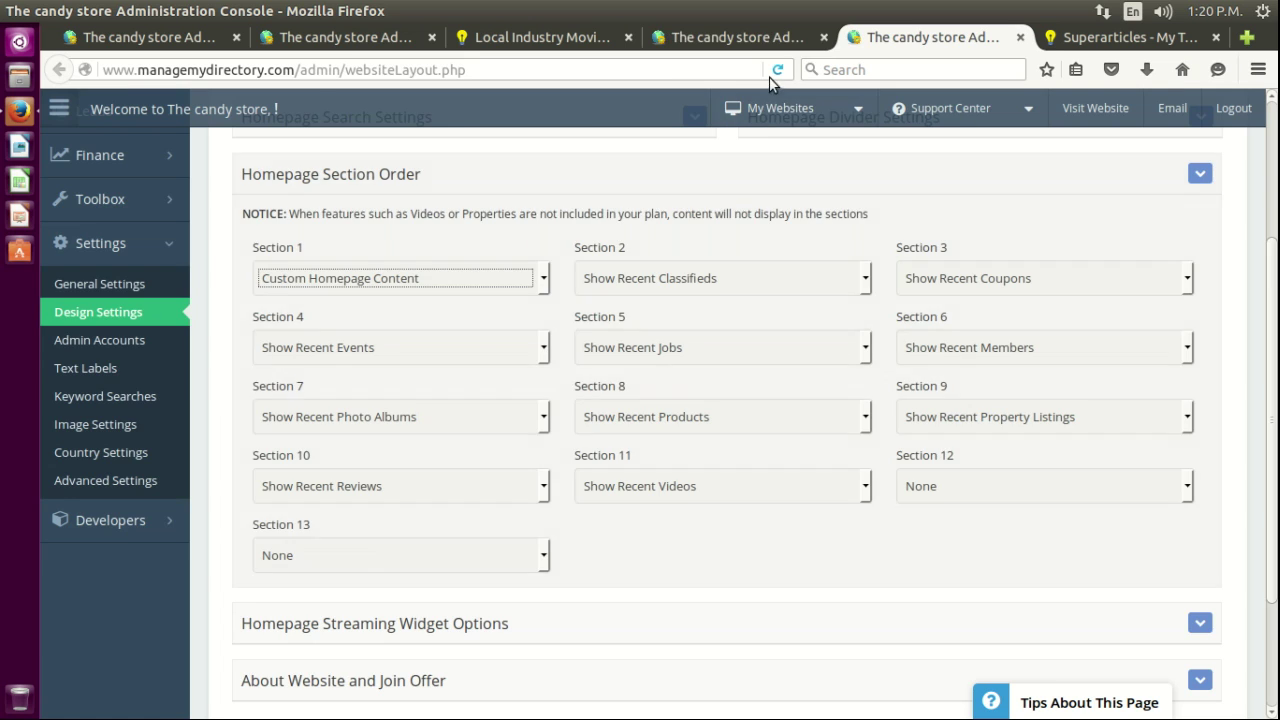
pyautogui.click(745, 37)
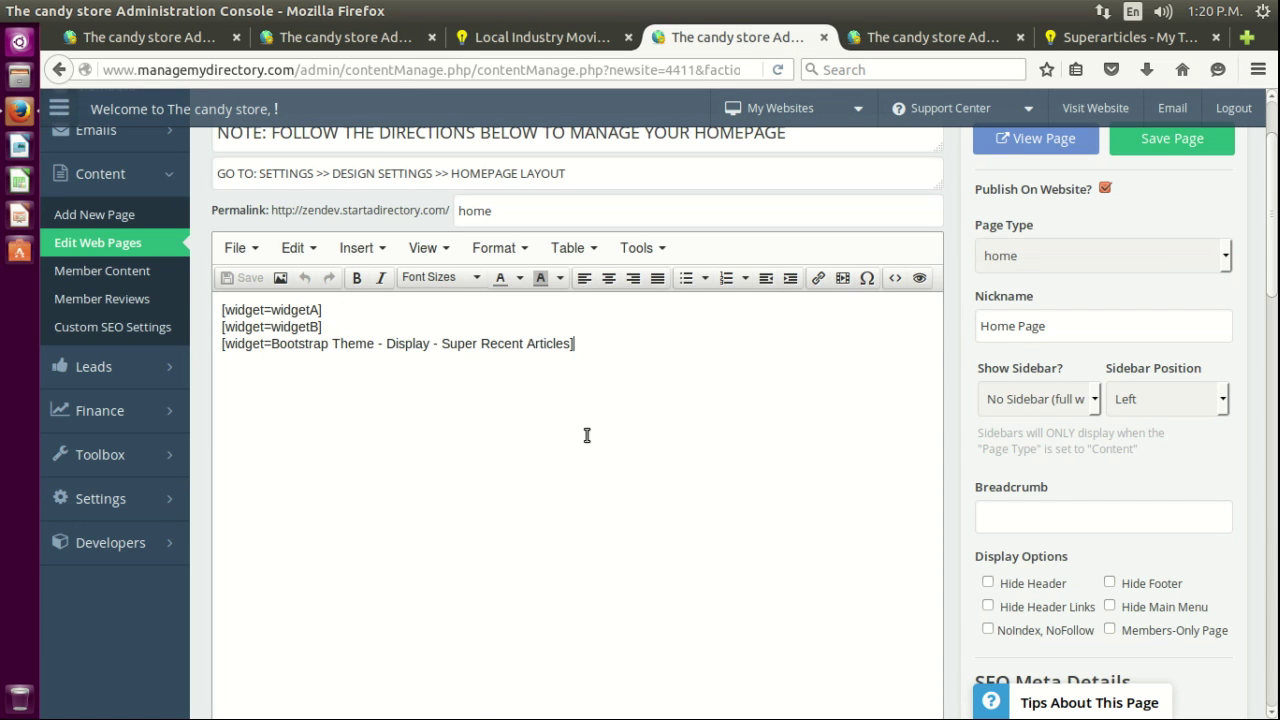
pyautogui.hotkey('ctrl', 'a')
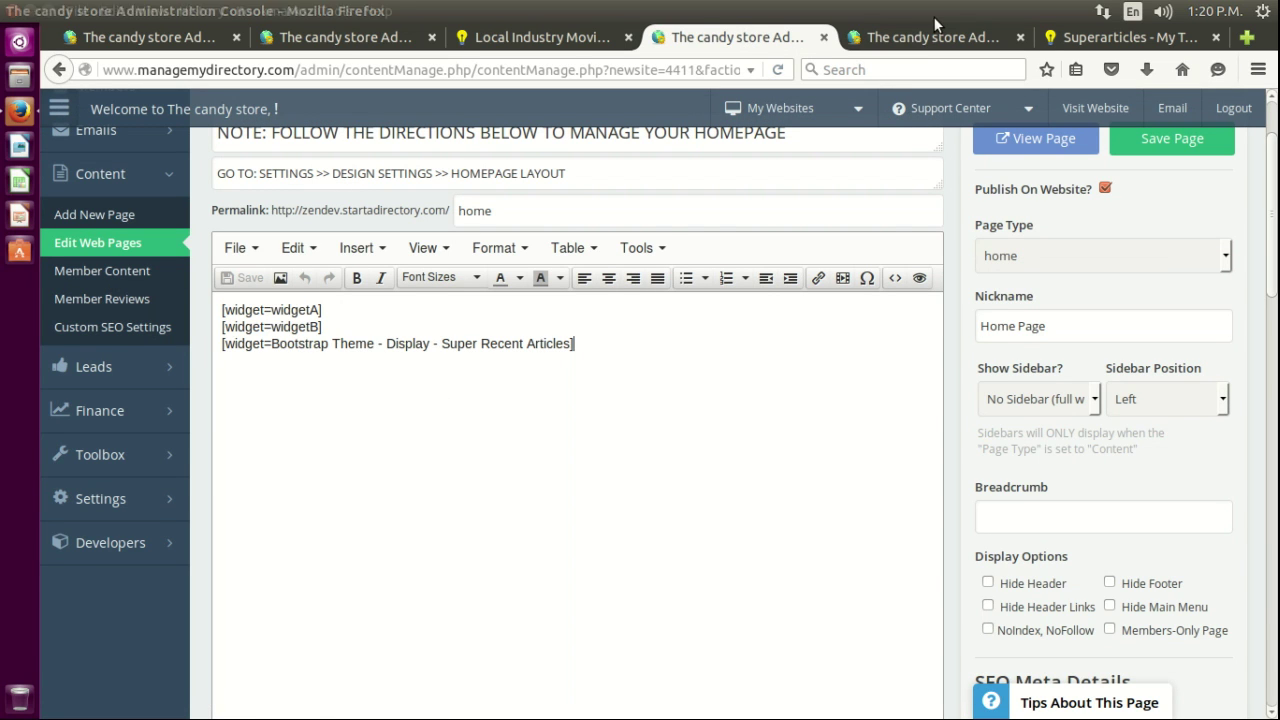
pyautogui.click(922, 45)
pyautogui.scroll(4, 318, 447)
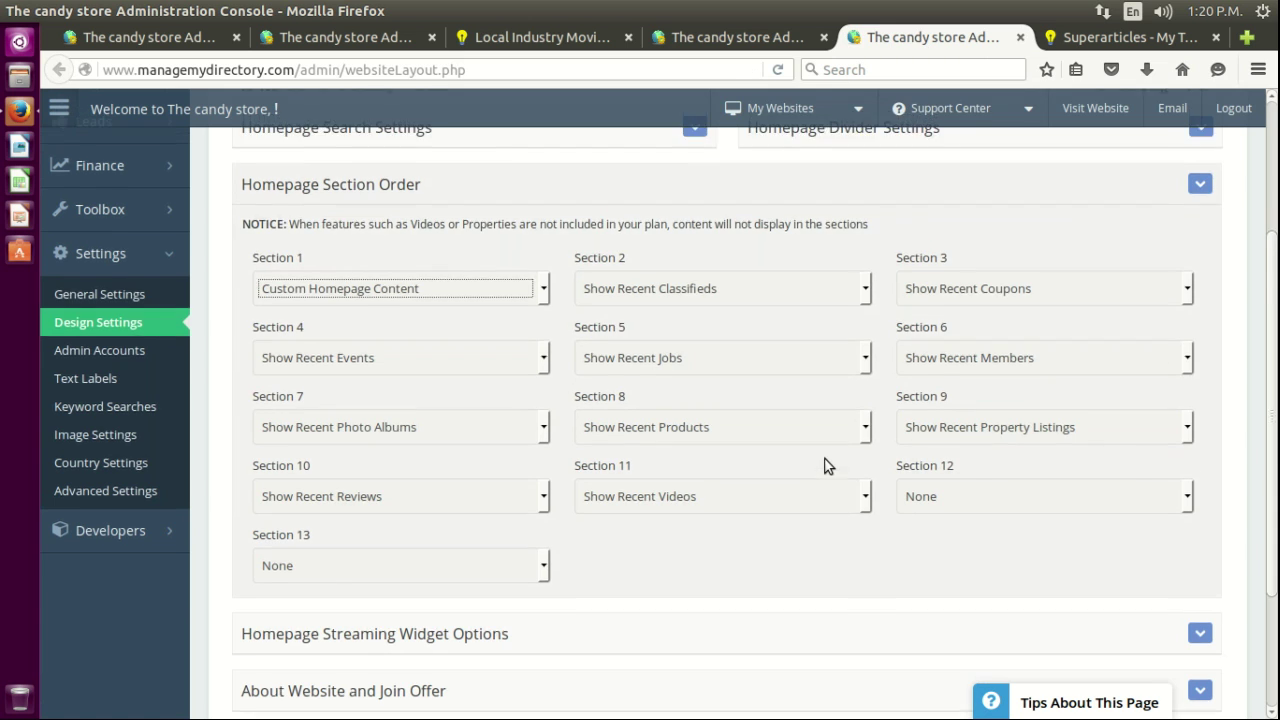
pyautogui.click(1170, 240)
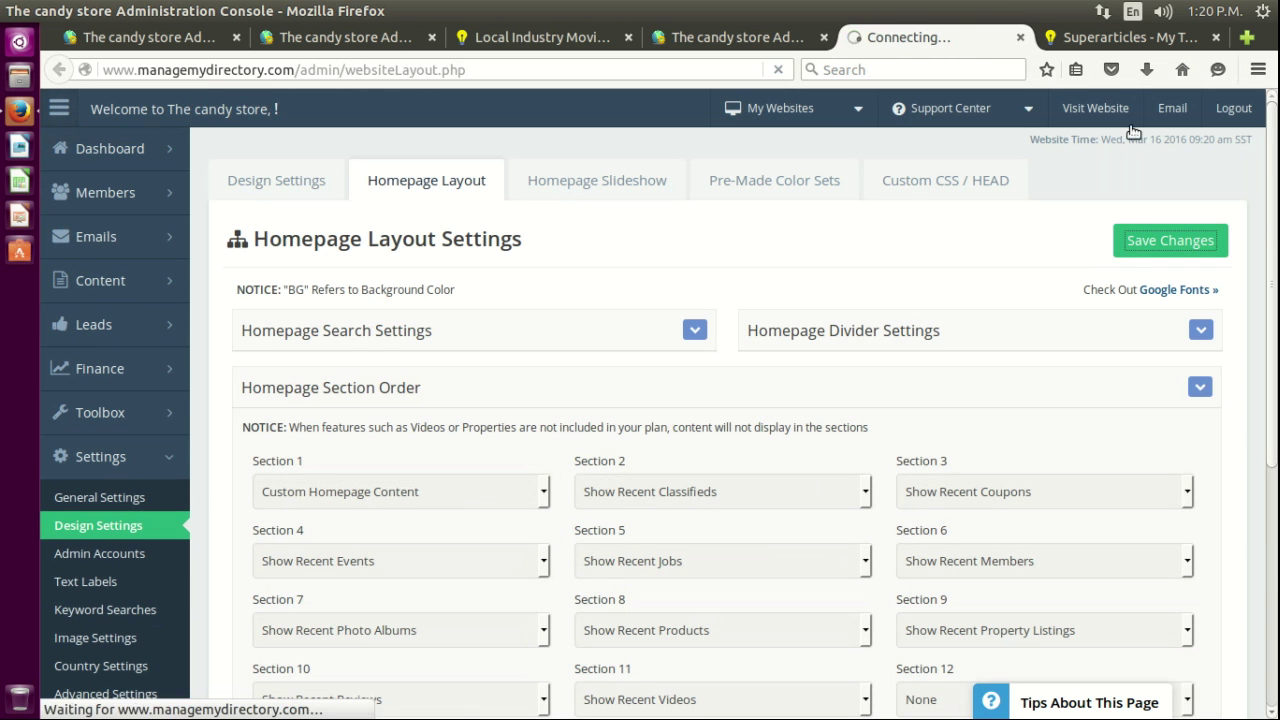
# - Reload the live home page with F5 and scroll down to the Megaman Super Article card
pyautogui.click(545, 37)
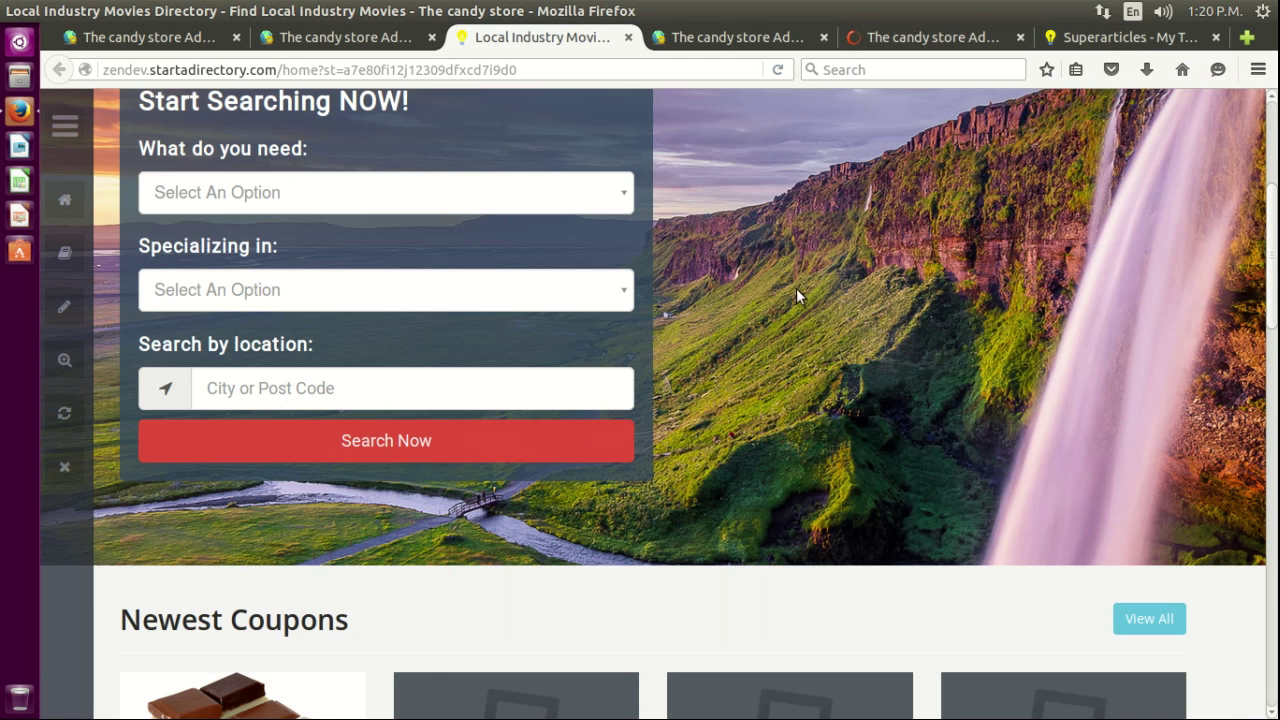
pyautogui.press('F5')
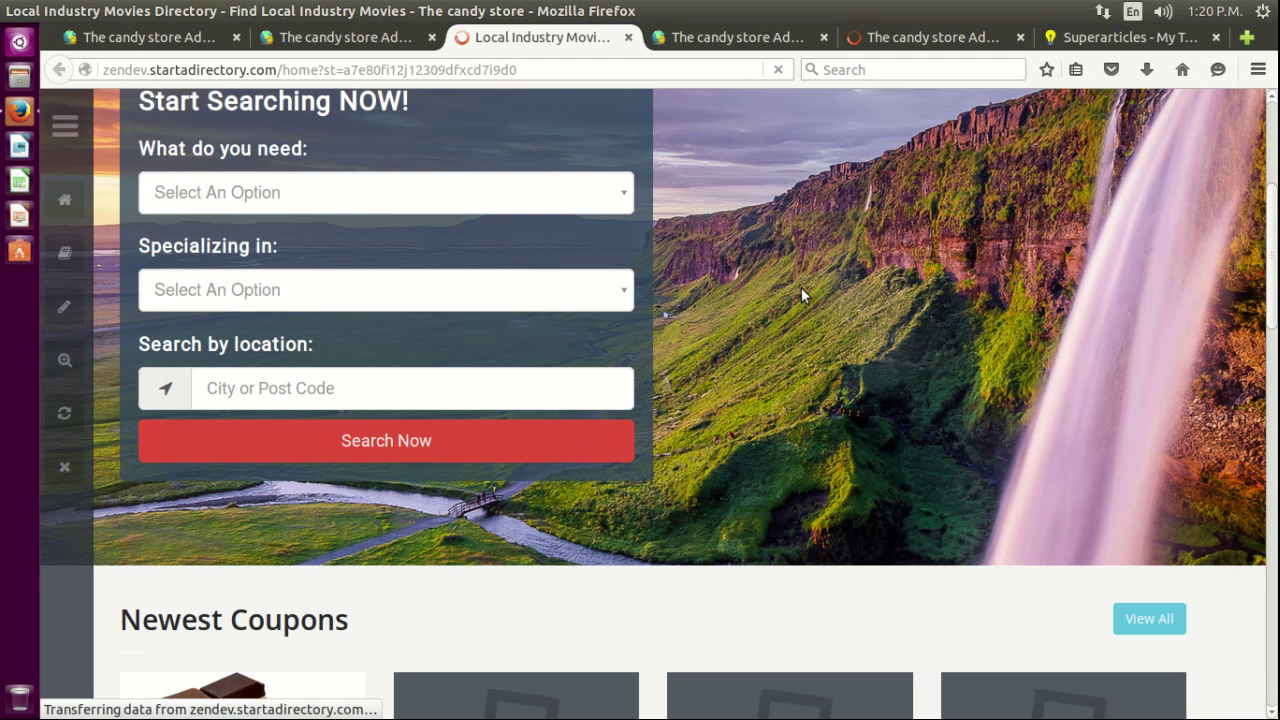
pyautogui.scroll(-5, 803, 287)
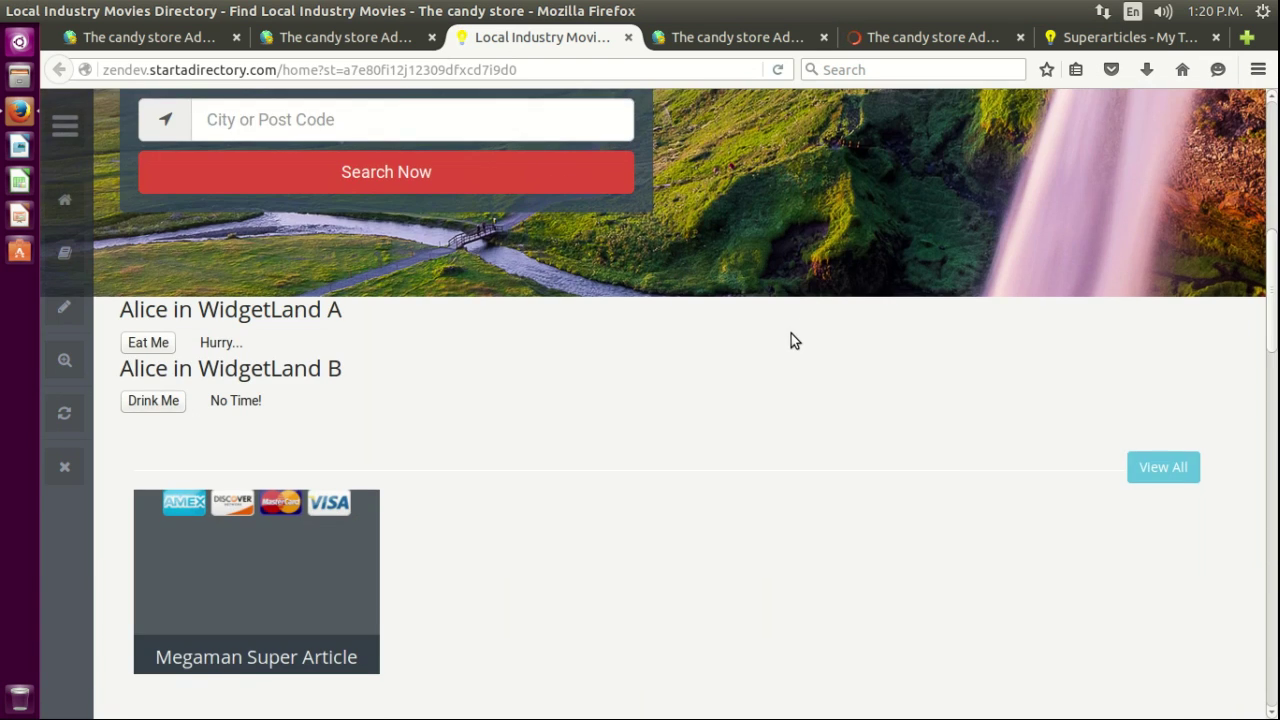
pyautogui.scroll(-3, 700, 350)
pyautogui.moveTo(276, 420)
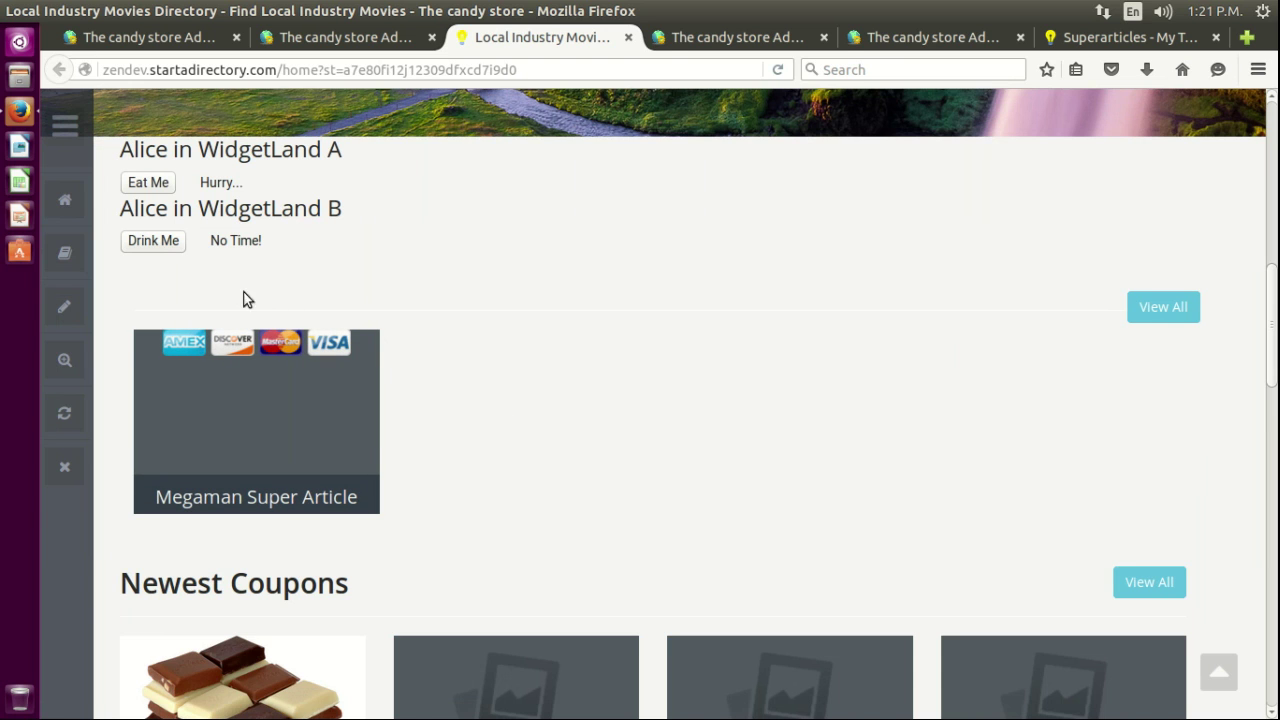
pyautogui.click(700, 35)
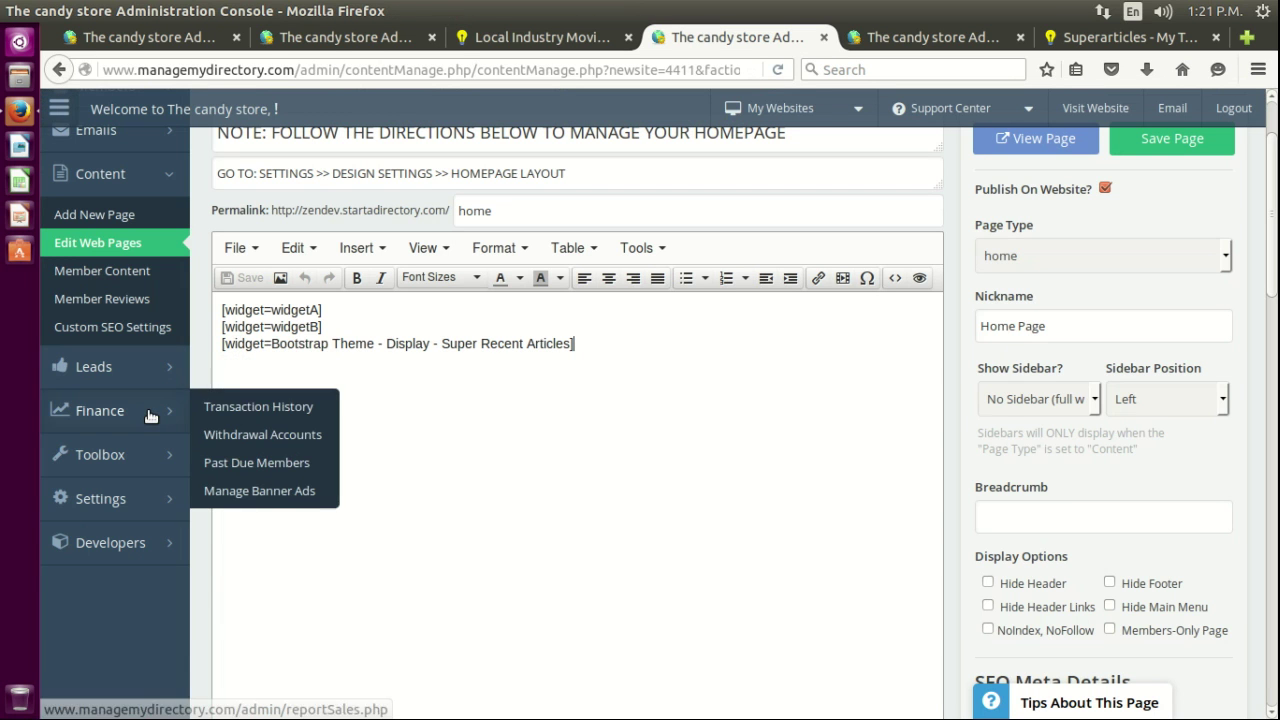
# - Open widget #447 Super Recent Articles in Widget Manager and review its code
pyautogui.click(268, 452)
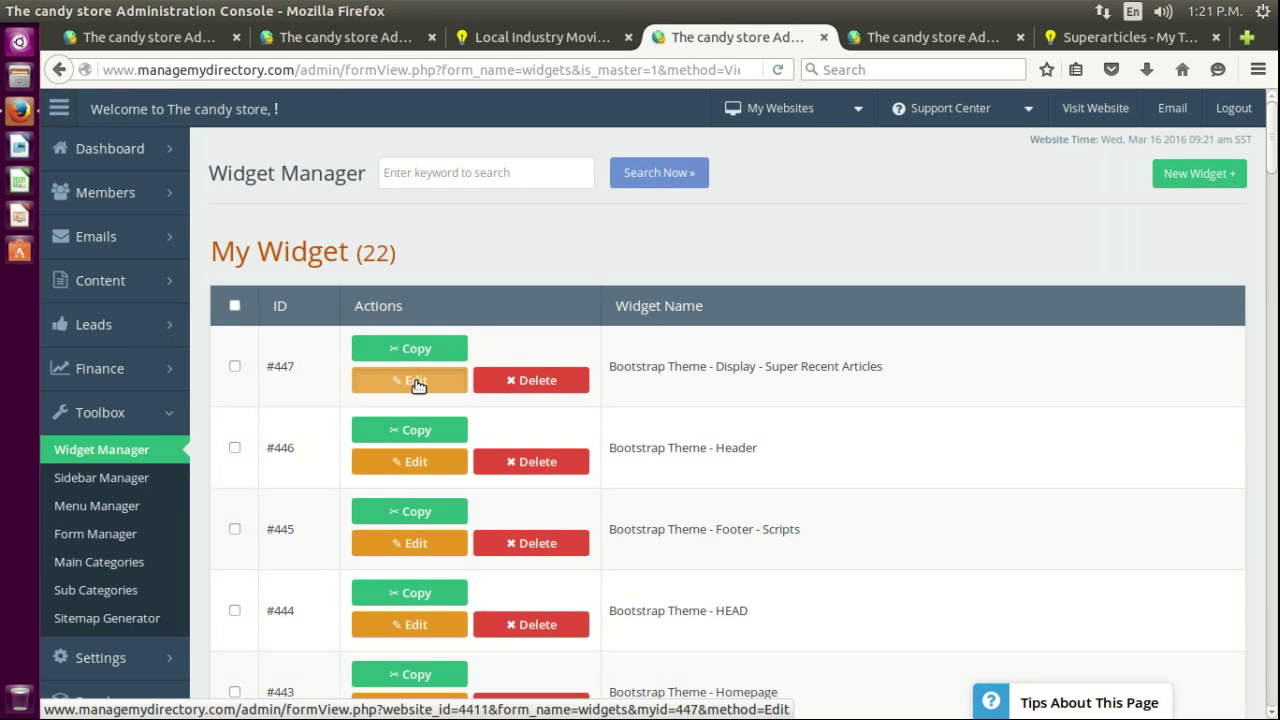
pyautogui.click(416, 382)
pyautogui.scroll(-5, 584, 487)
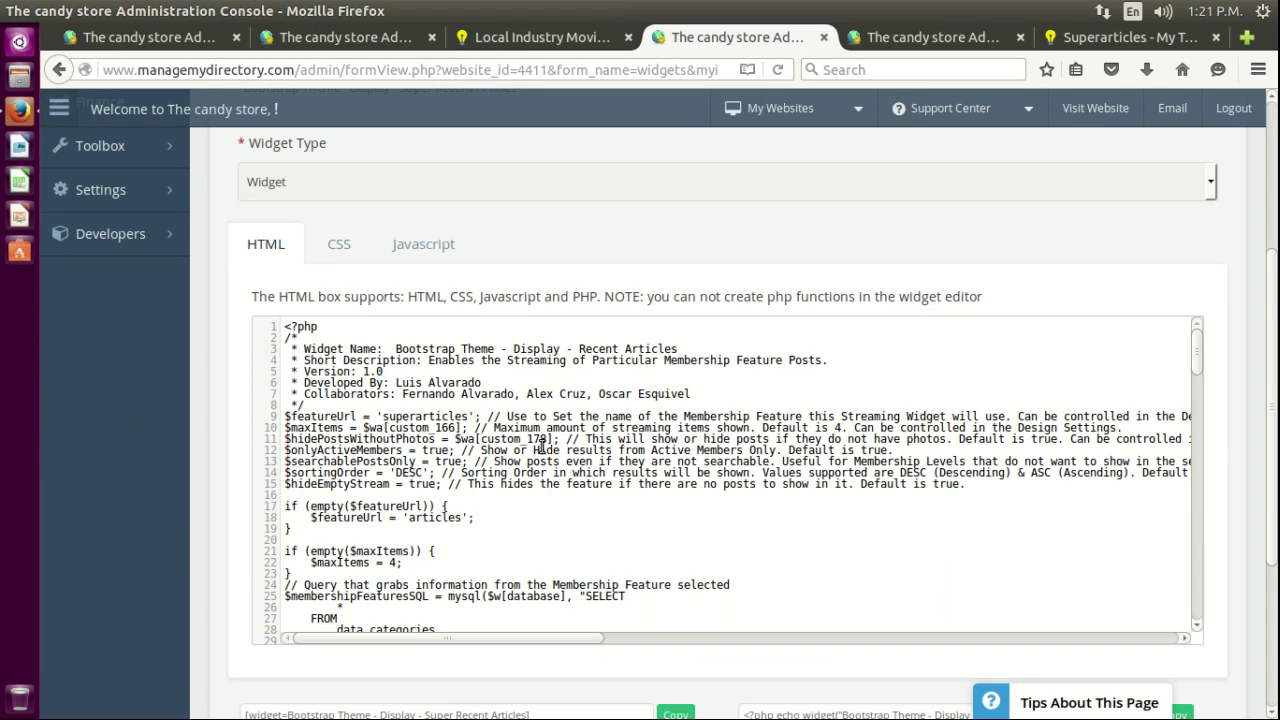
pyautogui.moveTo(365, 428); pyautogui.dragTo(463, 428)
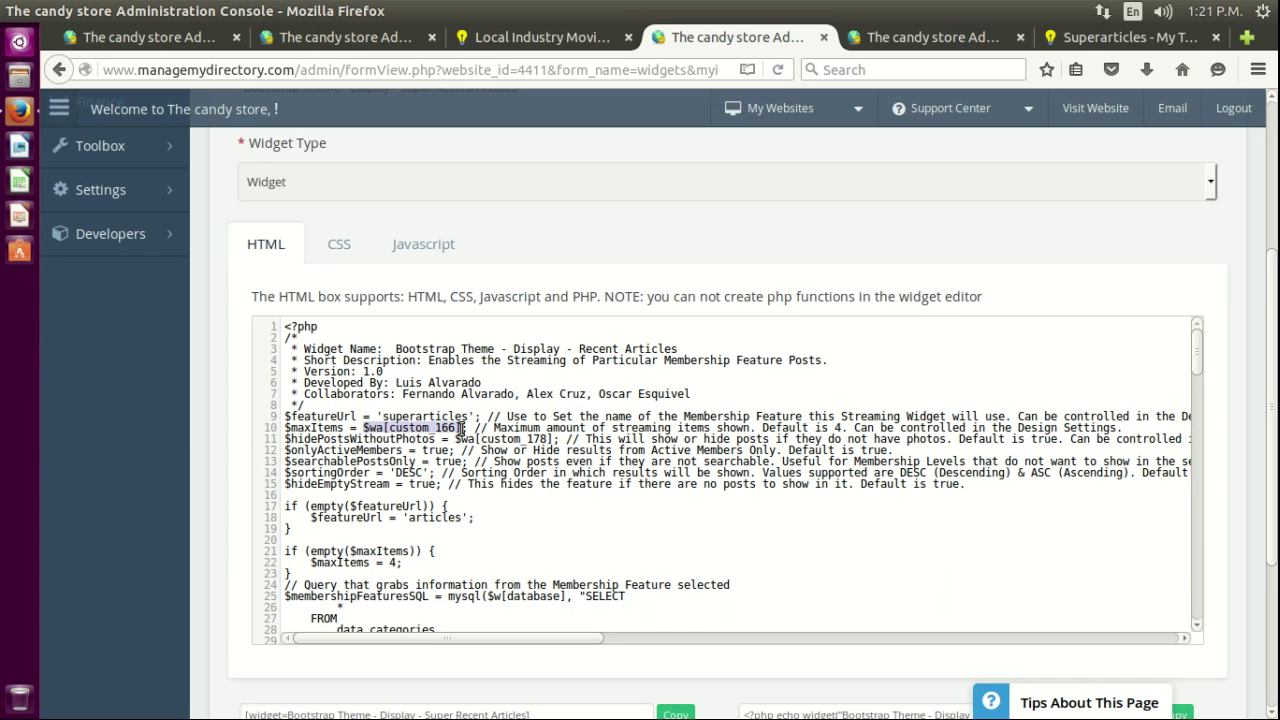
pyautogui.click(642, 446)
pyautogui.scroll(-20, 642, 446)
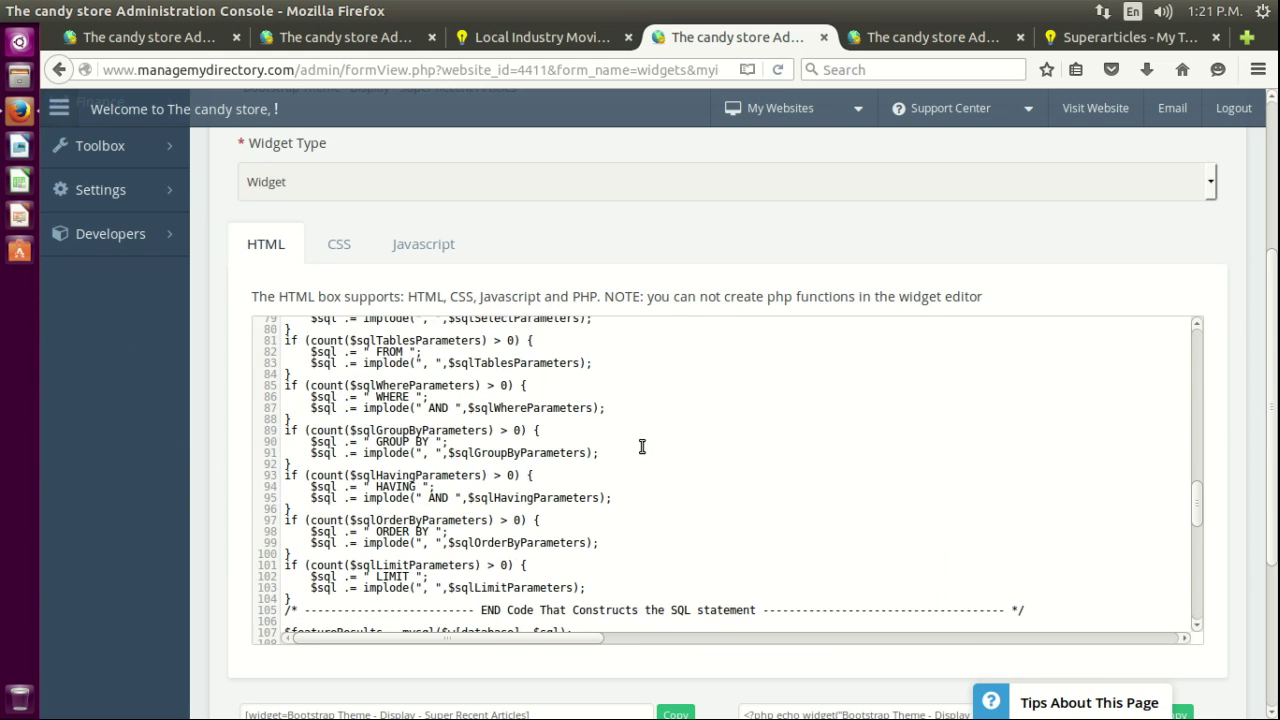
pyautogui.scroll(-1, 642, 446)
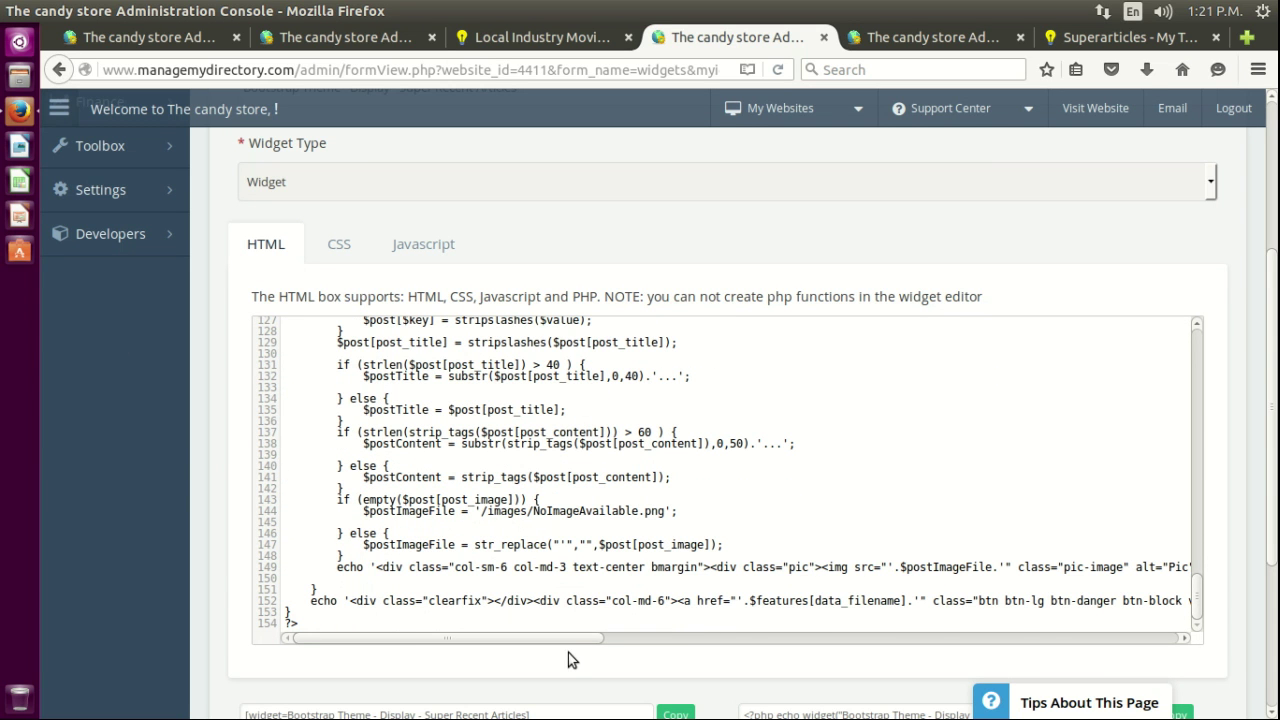
pyautogui.moveTo(568, 639); pyautogui.dragTo(872, 613)
pyautogui.scroll(6, 654, 591)
pyautogui.scroll(-3, 654, 591)
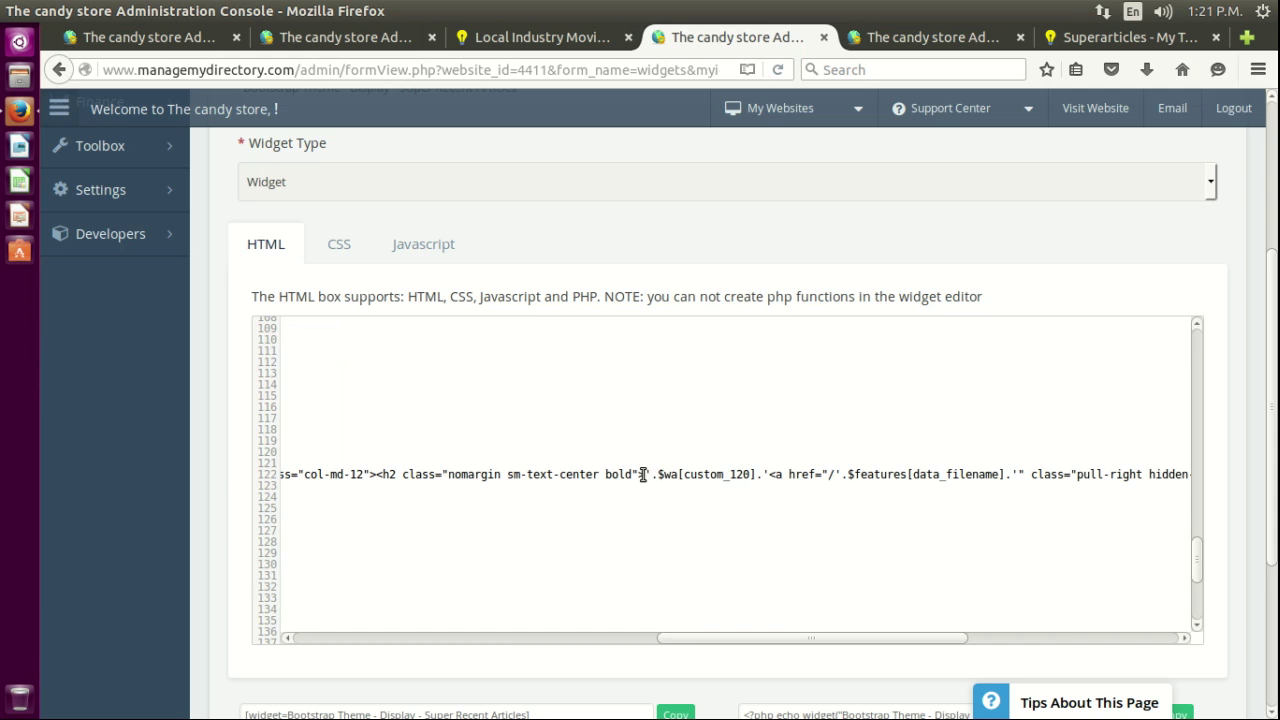
# - Replace $wa[custom_120] on line 122 with SUPER ARTICLES, save, and reload the live home page
pyautogui.moveTo(646, 475); pyautogui.dragTo(752, 478)
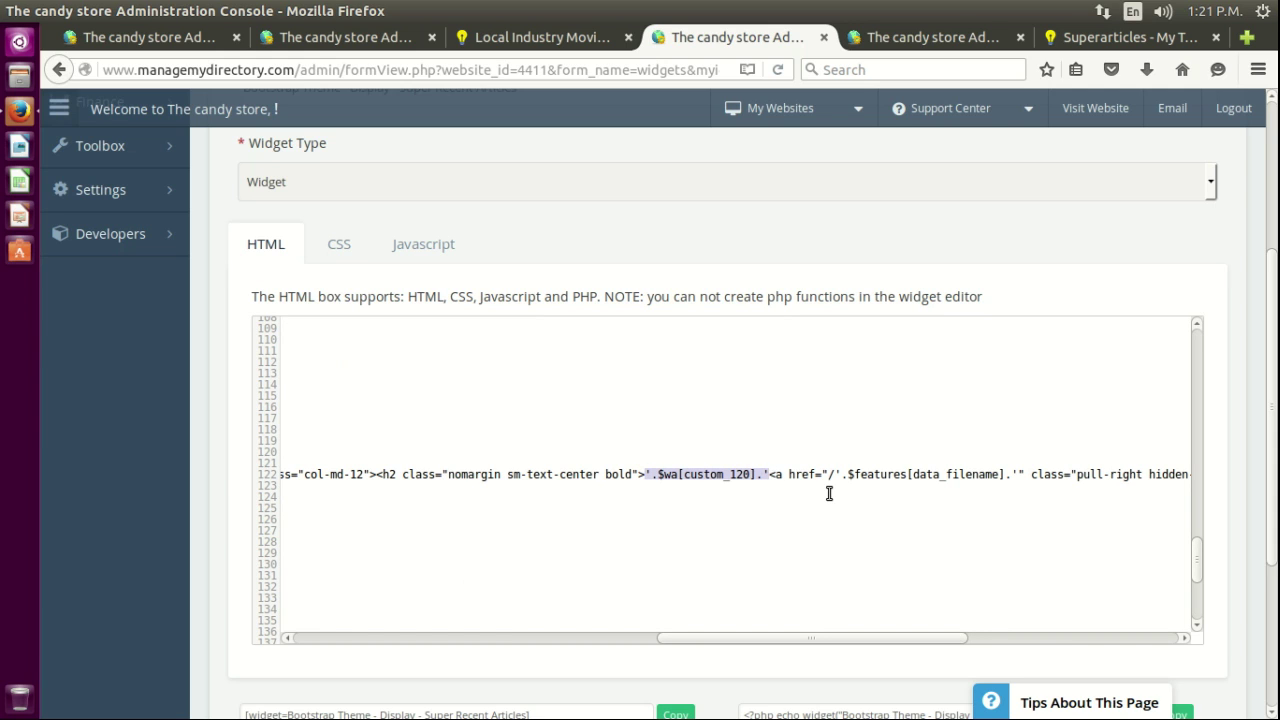
pyautogui.write('SUPER ARTICLE')
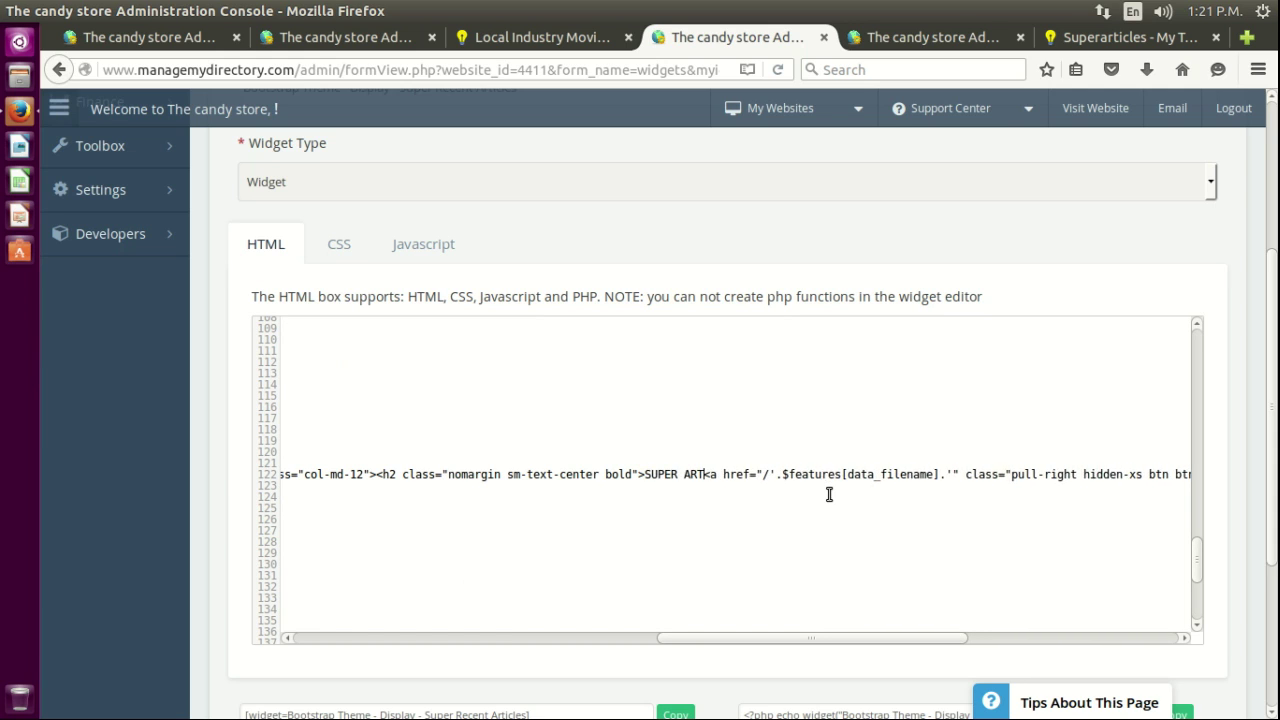
pyautogui.hotkey('ctrl', 's')
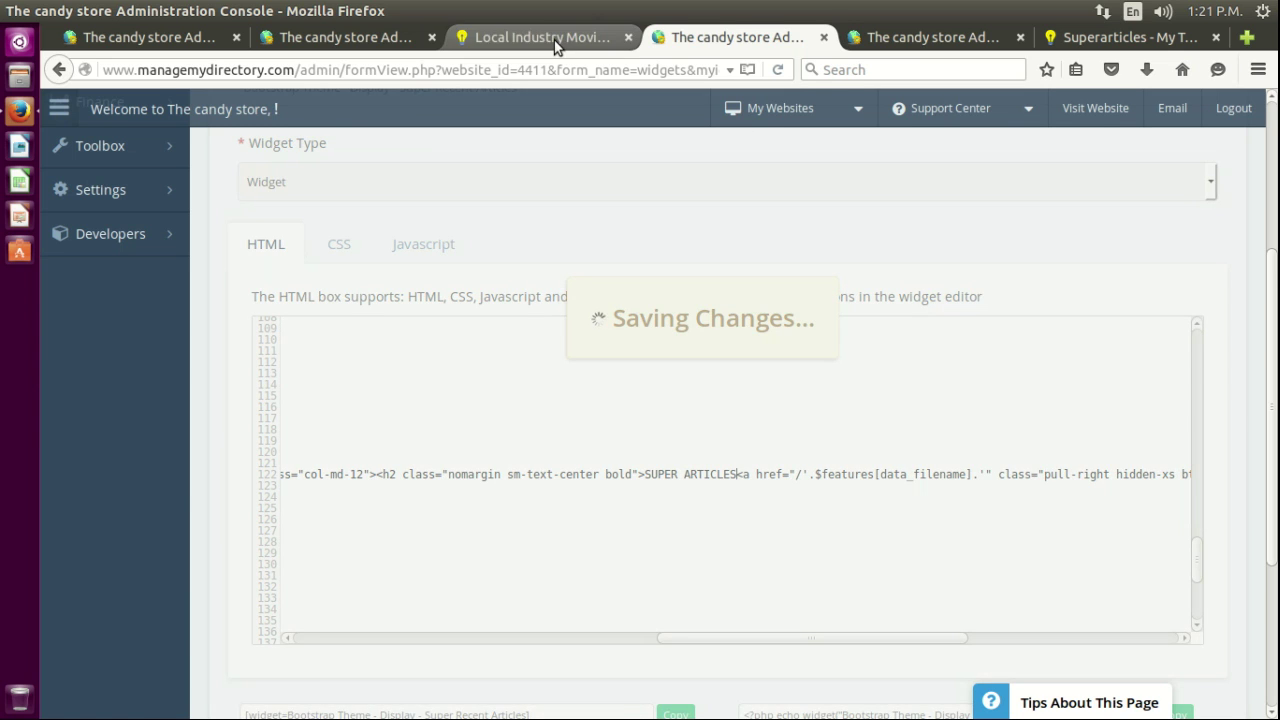
pyautogui.click(554, 38)
pyautogui.press('F5')
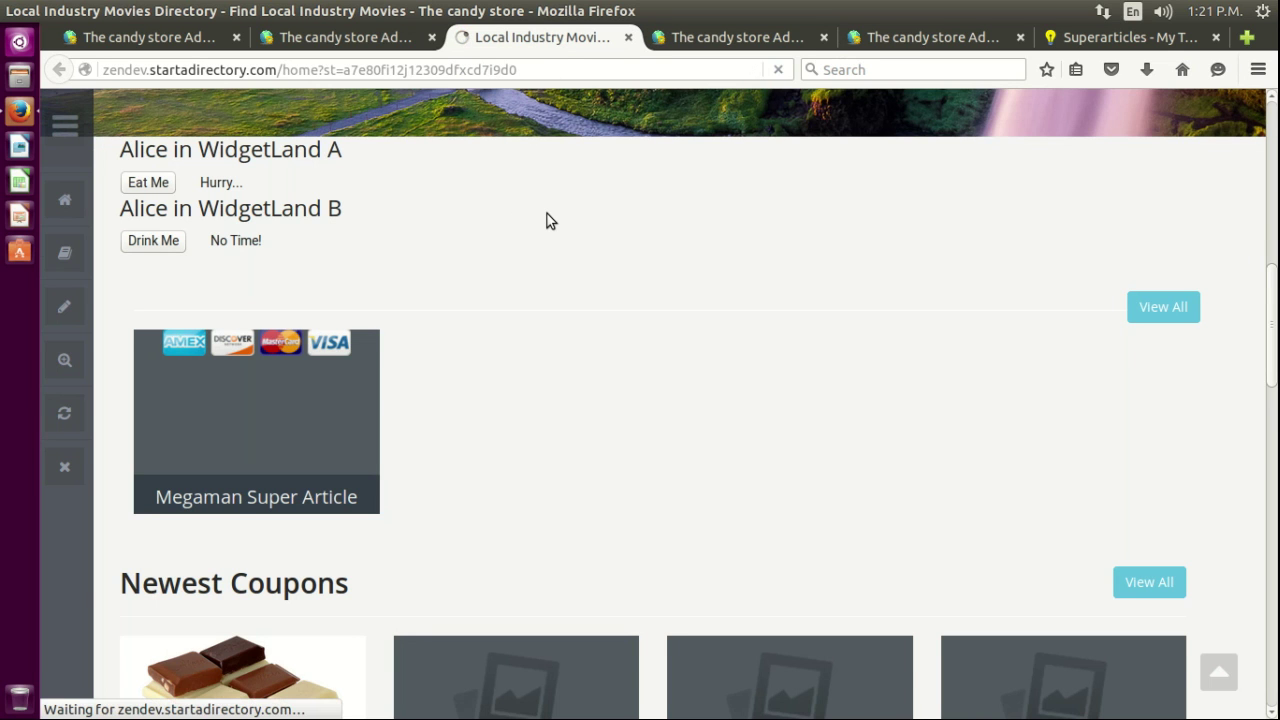